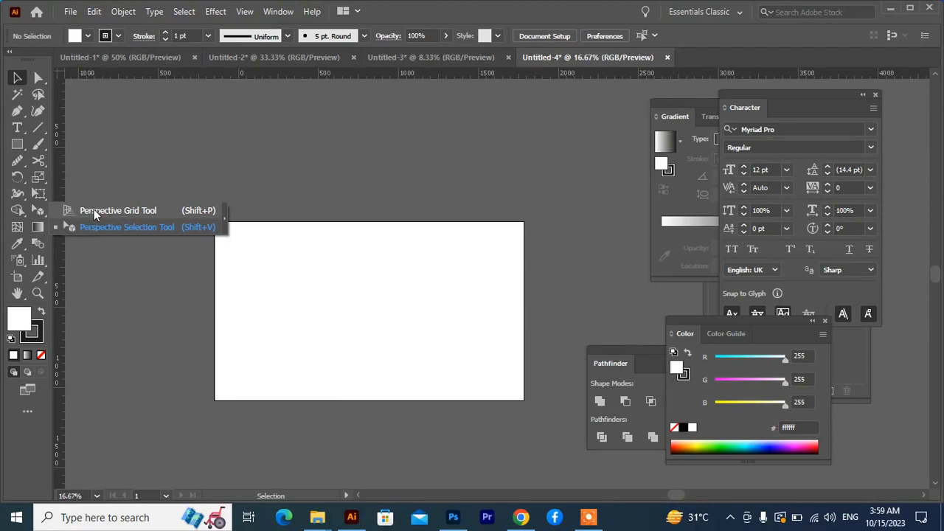
Show the two-point perspective grid with the Perspective Grid tool and move it to the middle of the artboard.
click(93, 210)
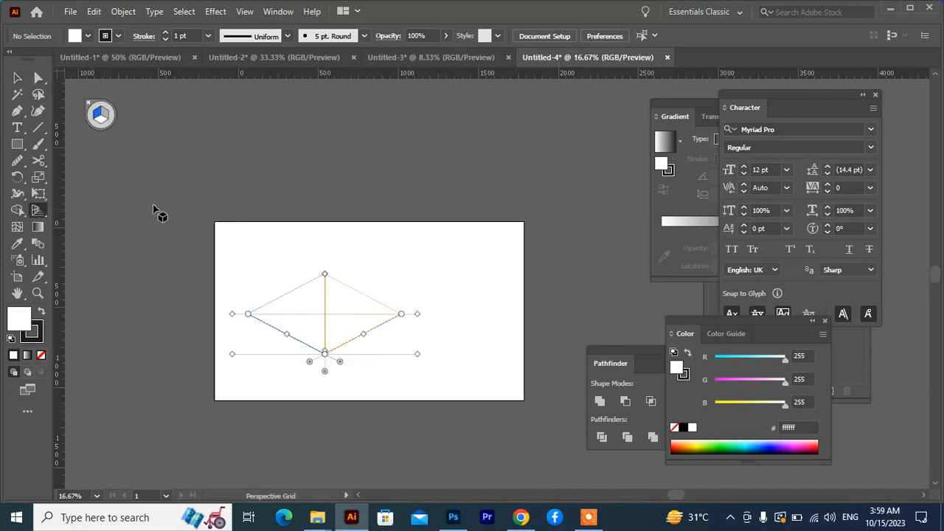
scroll(351, 324, up, 2)
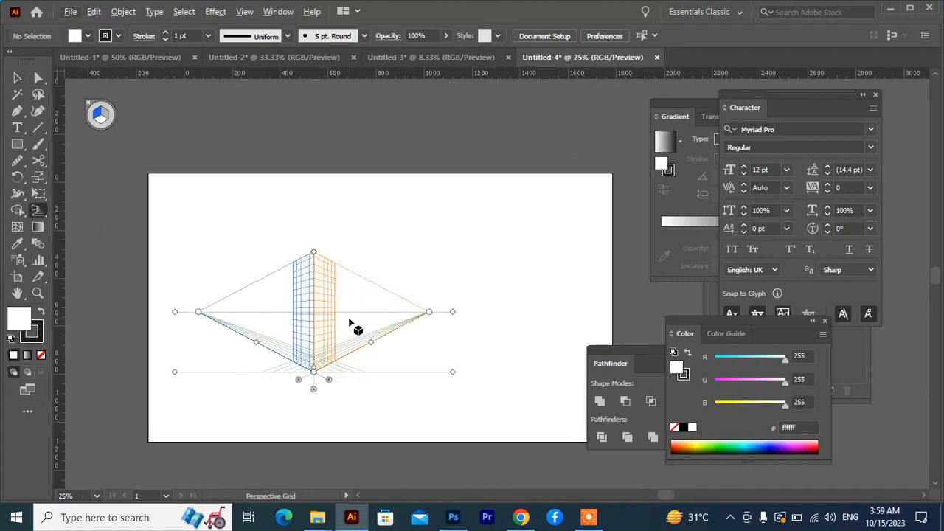
drag(351, 322, 348, 278)
scroll(348, 279, down, 1)
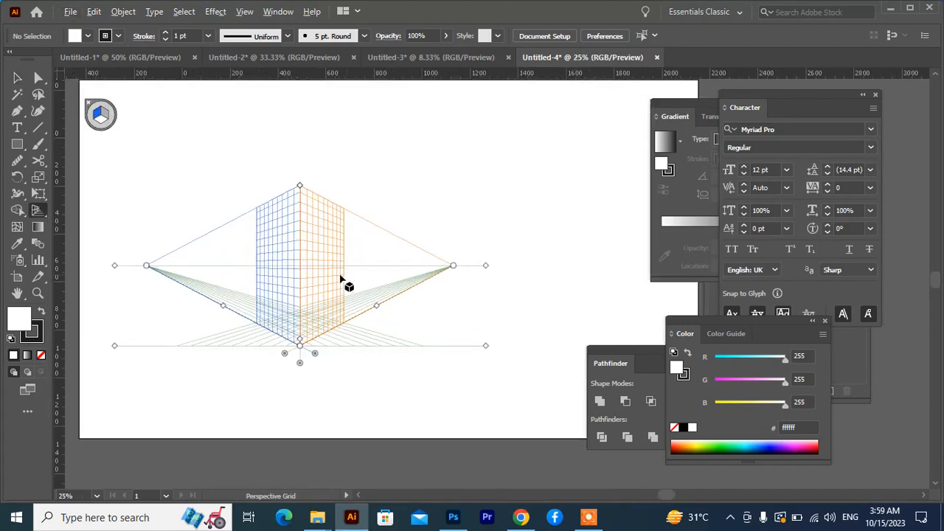
drag(450, 330, 521, 330)
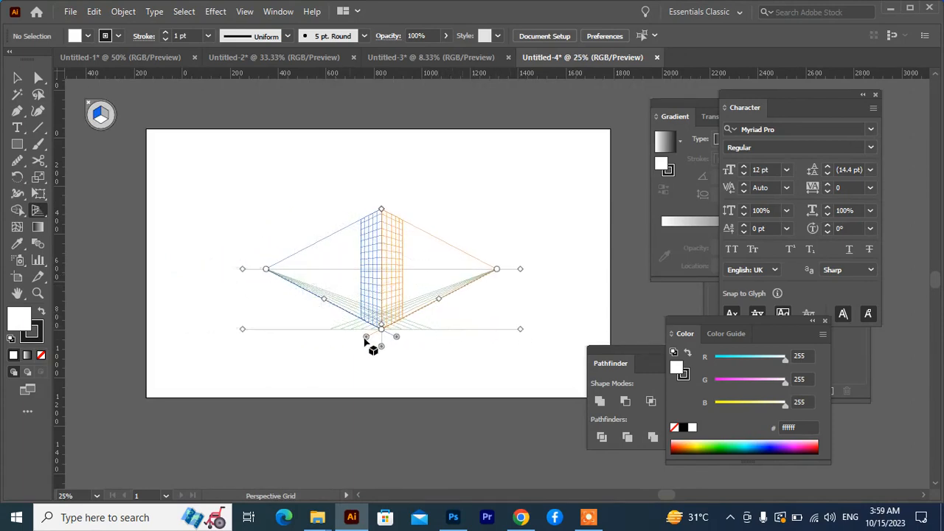
Try to select the perspective grid with the Selection tool by marqueeing around it several times.
click(18, 78)
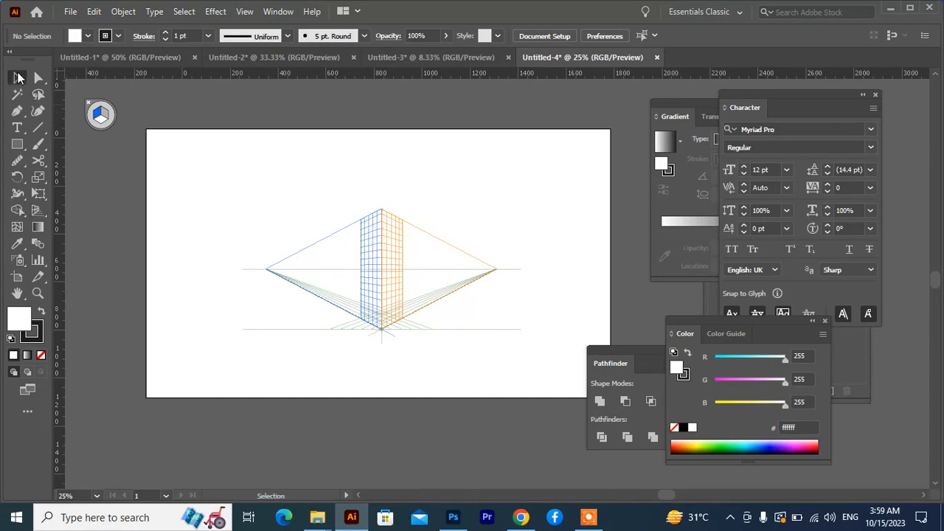
drag(460, 174, 201, 392)
drag(504, 186, 169, 368)
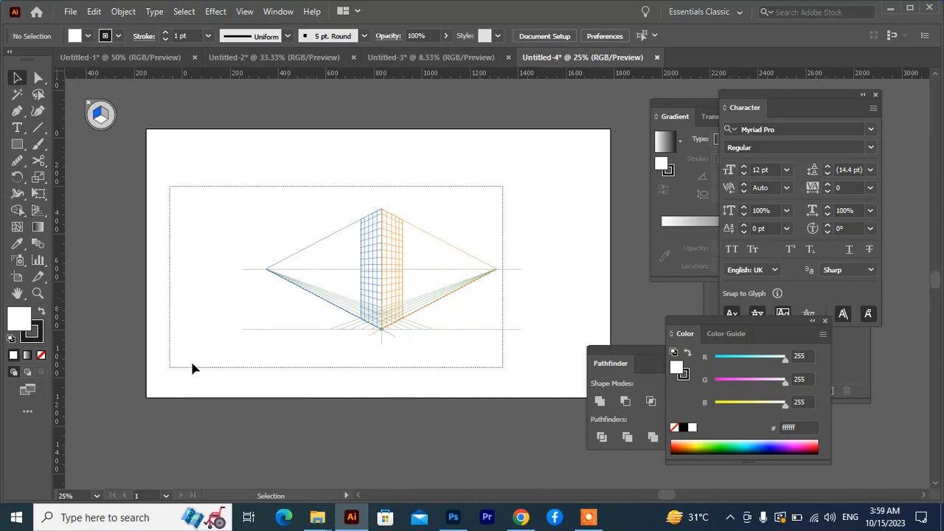
drag(392, 293, 260, 367)
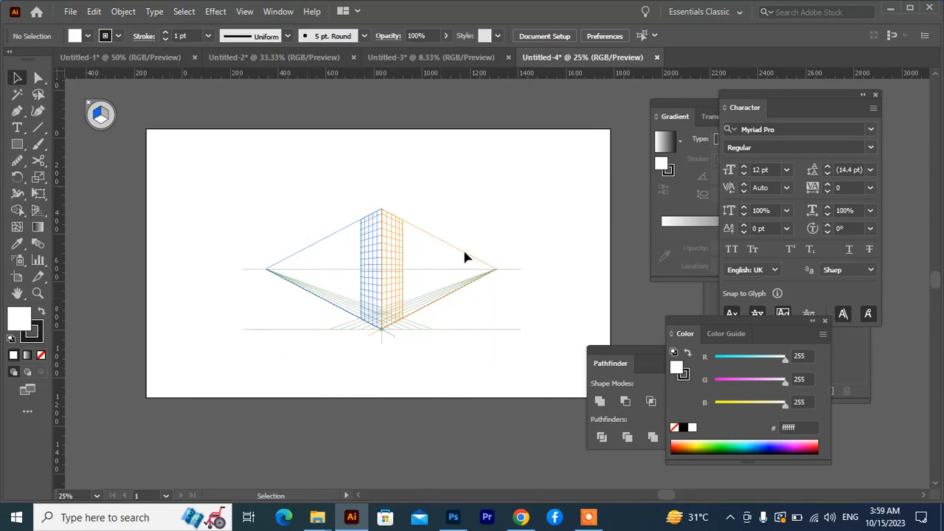
drag(462, 247, 262, 369)
Hide the perspective grid using the close control of its plane switching widget, and return to the Selection tool.
click(38, 212)
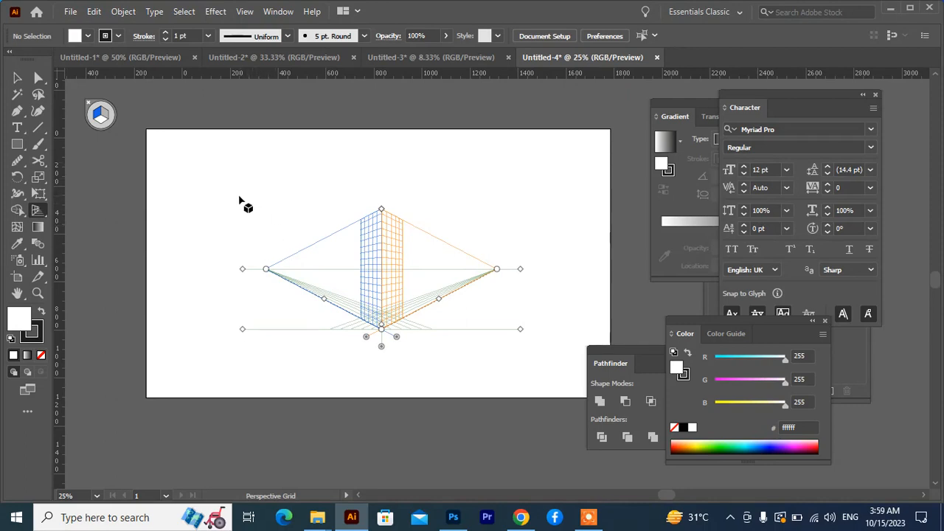
click(88, 106)
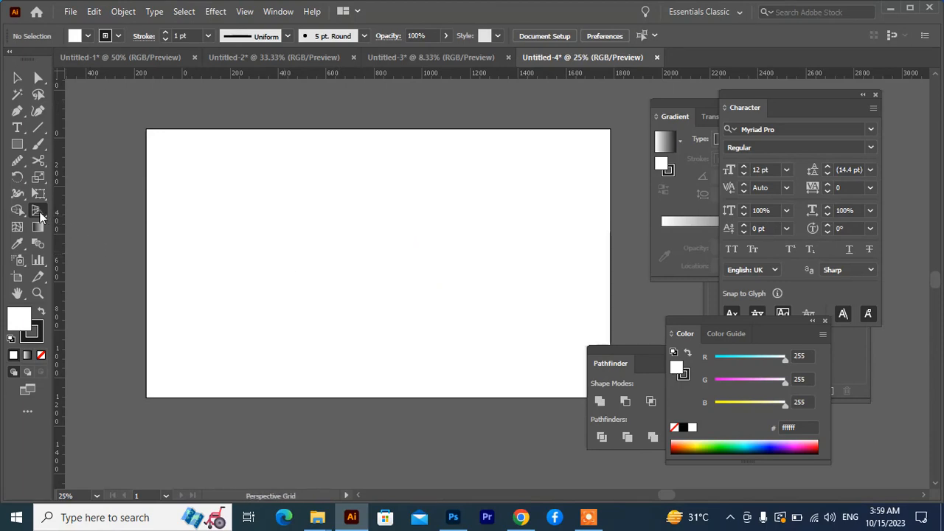
click(17, 78)
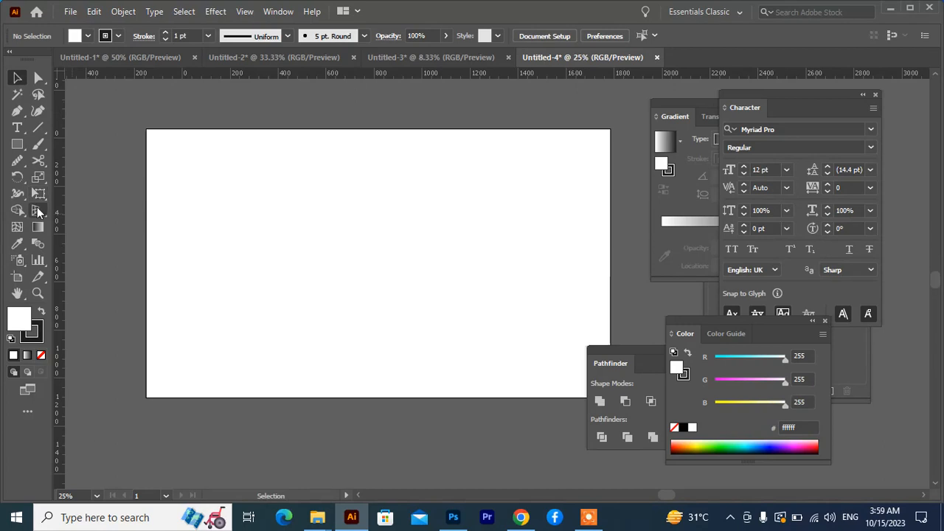
Bring the perspective grid back with the Perspective Grid tool and hide it again.
click(43, 211)
click(80, 210)
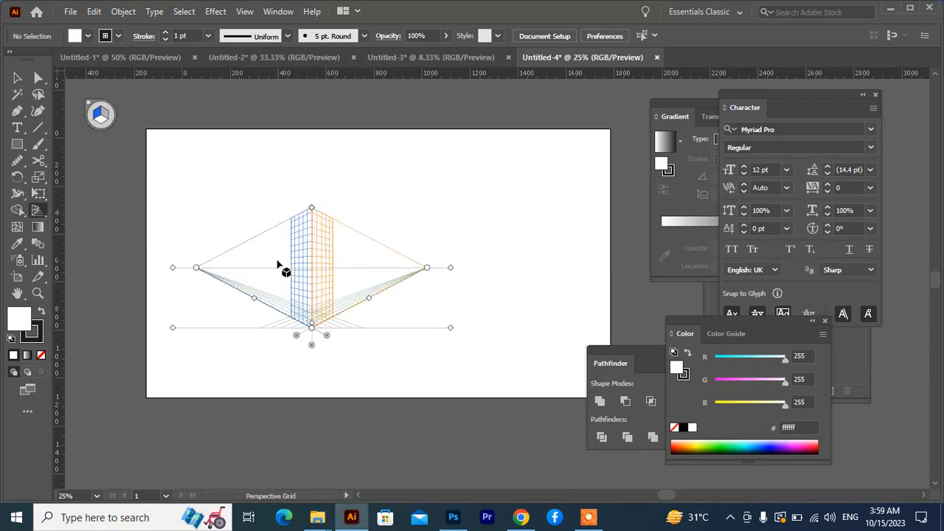
key(ctrl+shift+i)
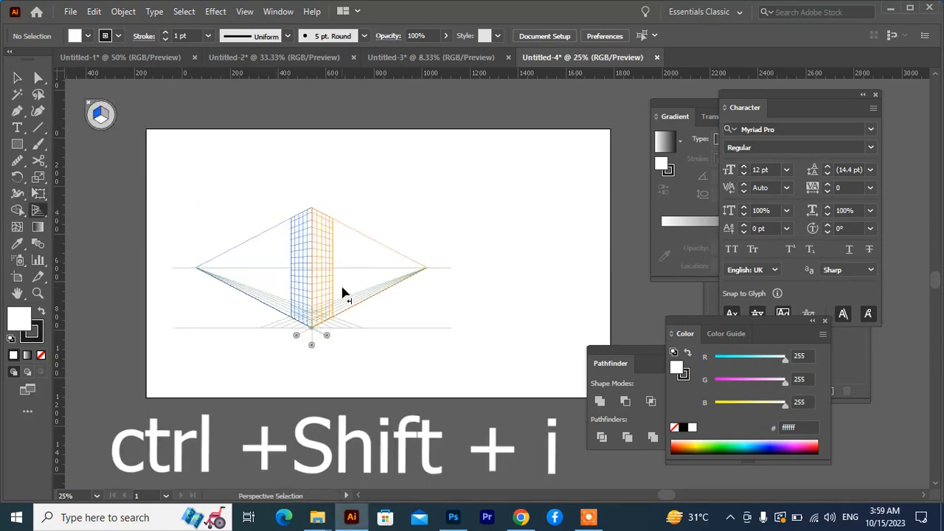
key(v)
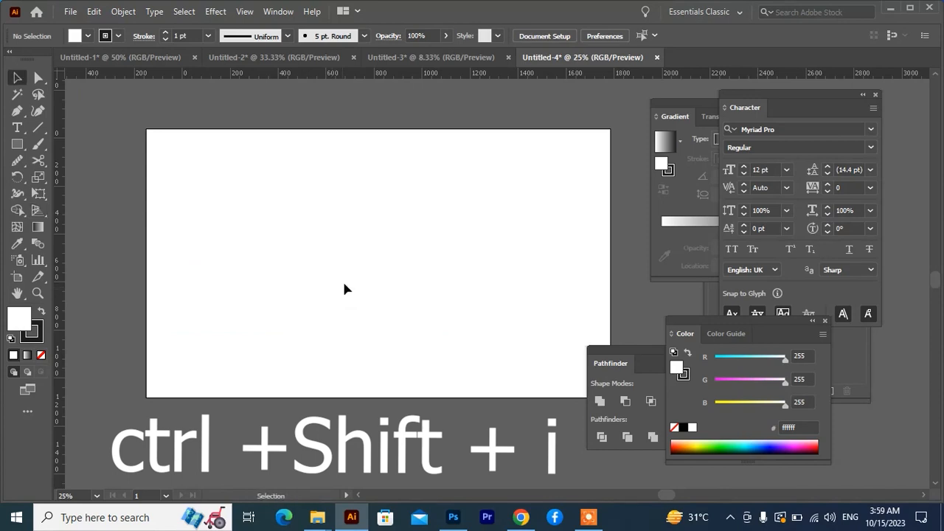
Show the two-point perspective grid on the empty artboard again.
drag(455, 286, 413, 297)
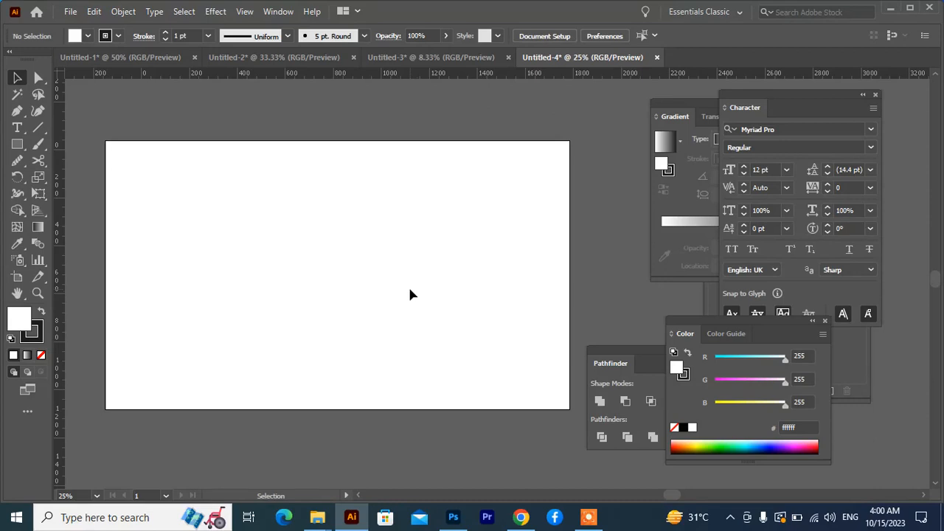
click(36, 210)
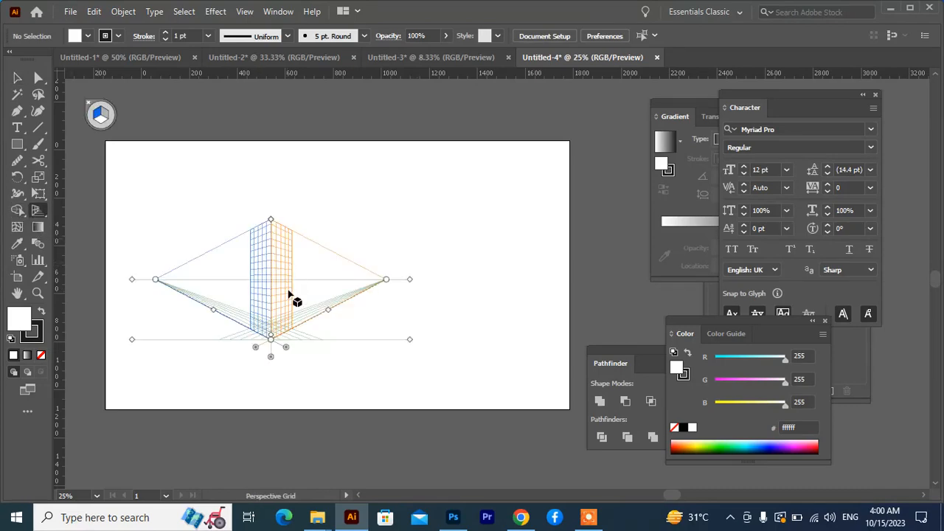
scroll(281, 304, up, 2)
drag(282, 303, 367, 286)
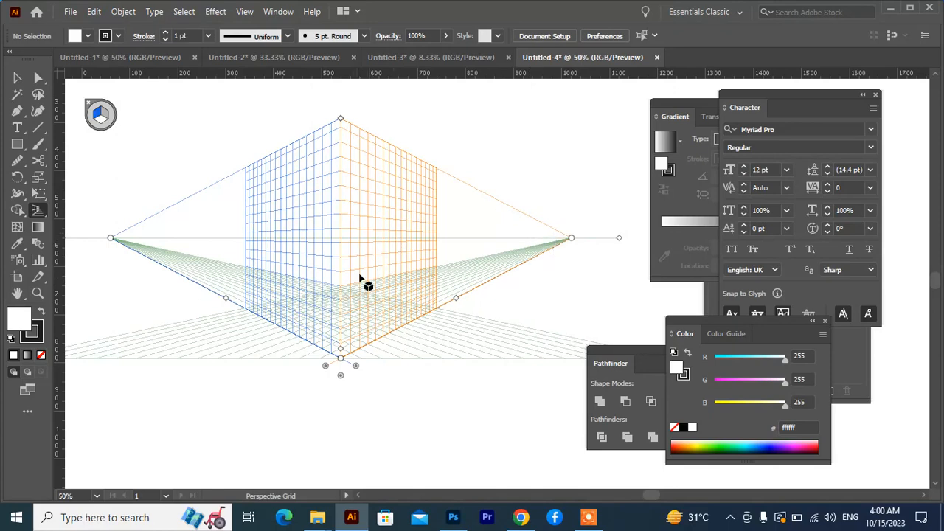
scroll(346, 334, down, 1)
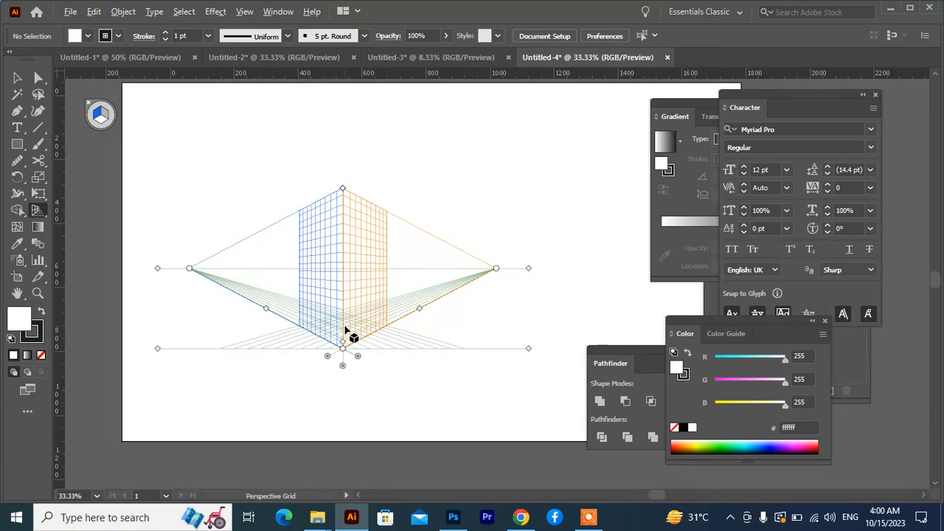
scroll(346, 333, up, 1)
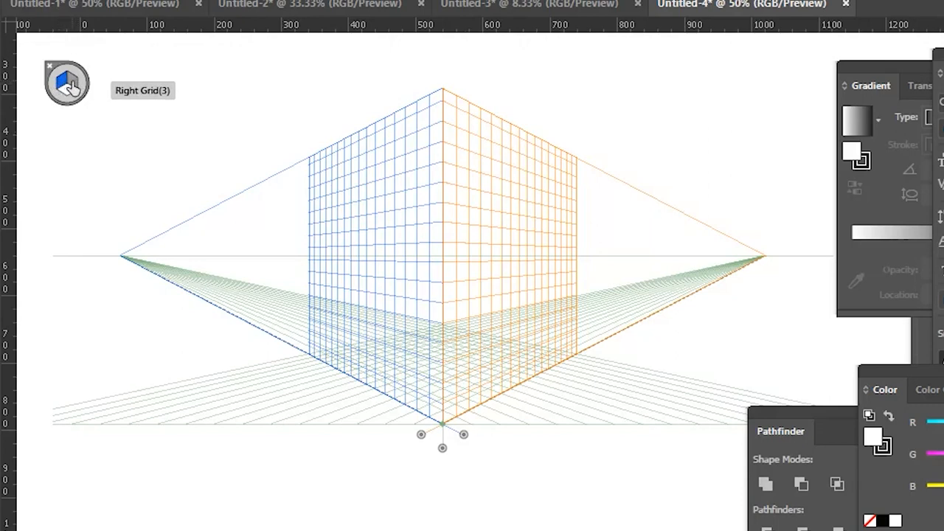
Make the left grid plane active, draw a large rectangle on it and fill it with brown a26900.
click(67, 93)
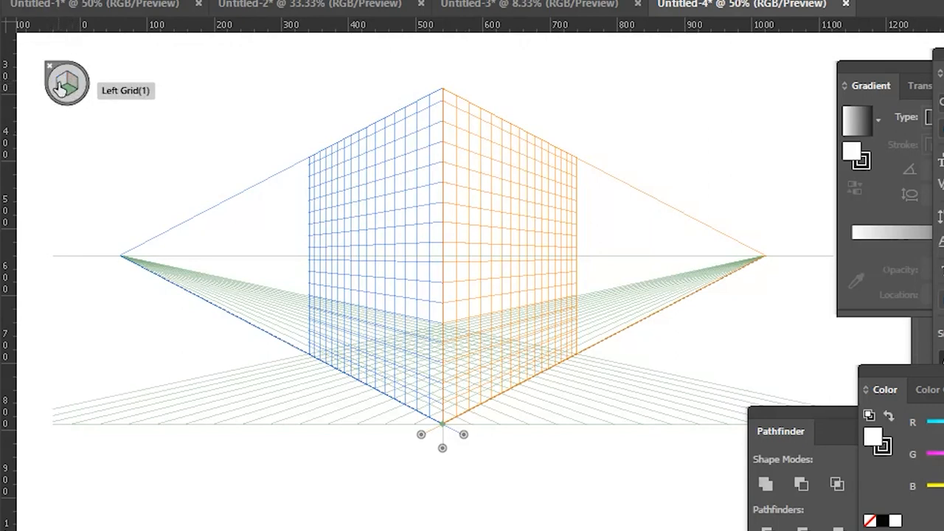
click(61, 84)
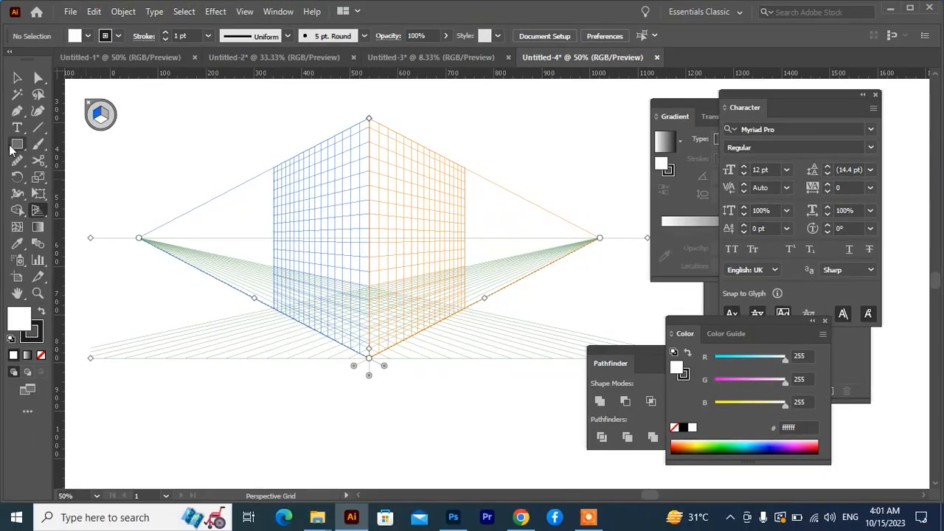
click(14, 147)
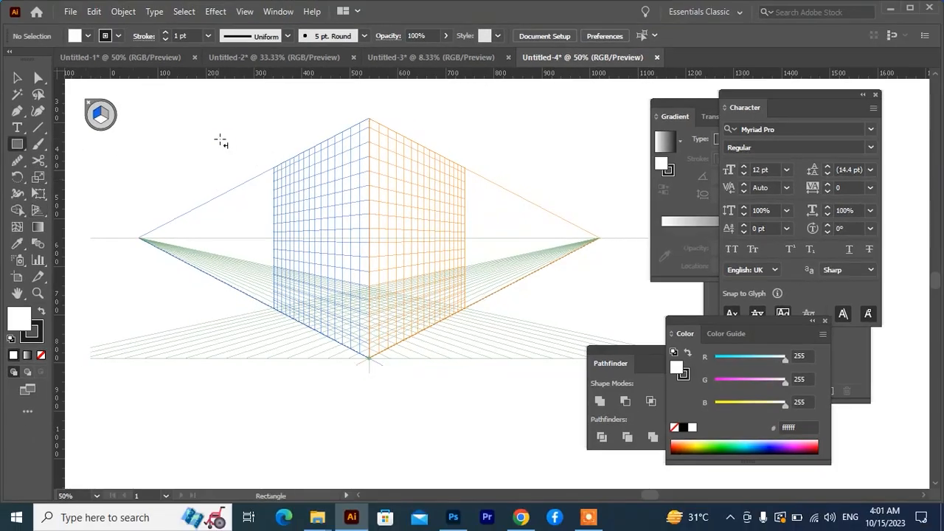
drag(222, 141, 368, 321)
click(701, 445)
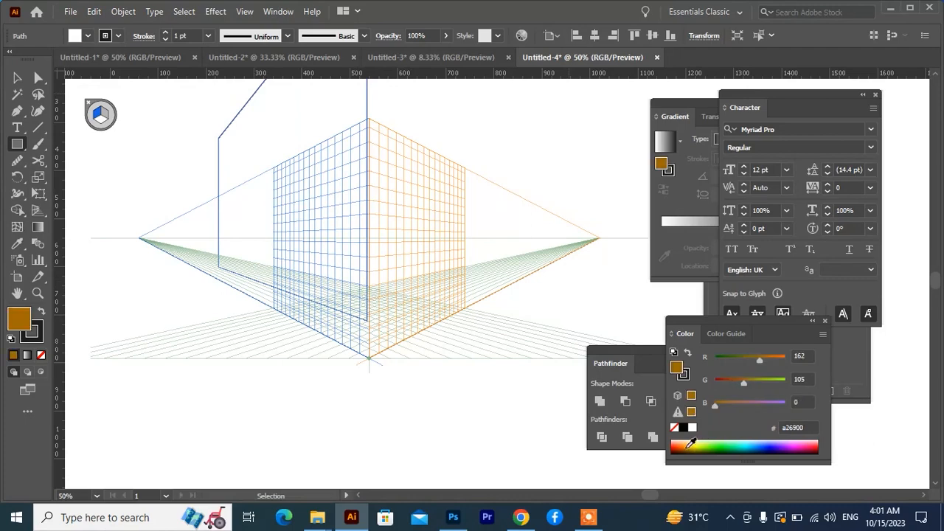
Try moving the brown rectangle onto the left half of the grid, and delete it.
click(17, 78)
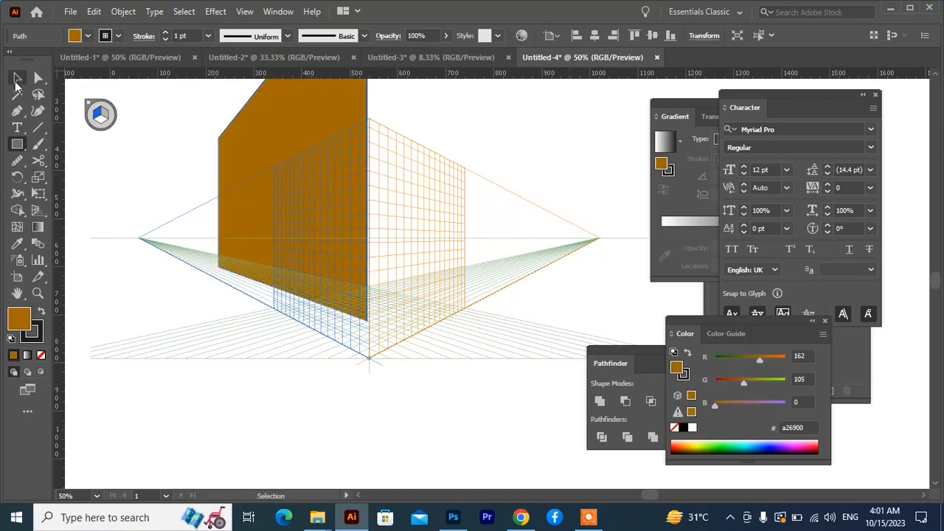
drag(291, 138, 335, 240)
drag(225, 183, 343, 253)
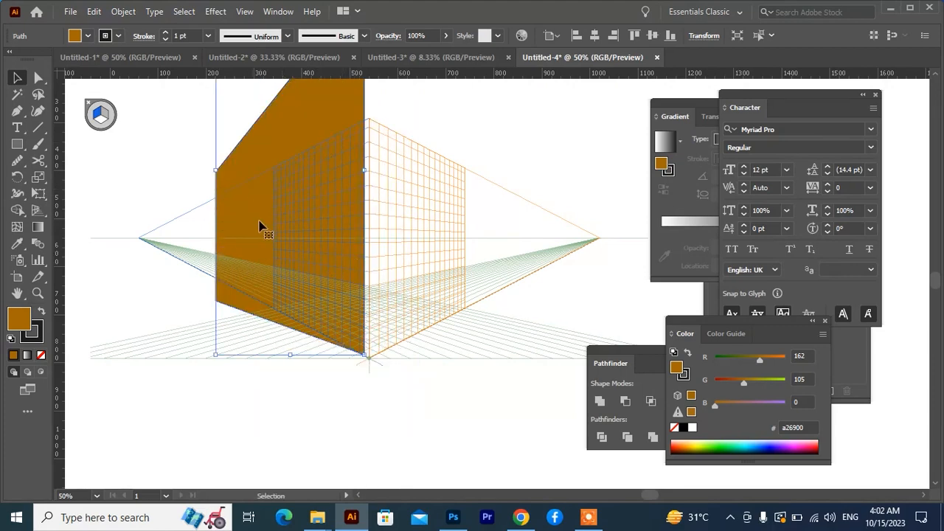
key(Delete)
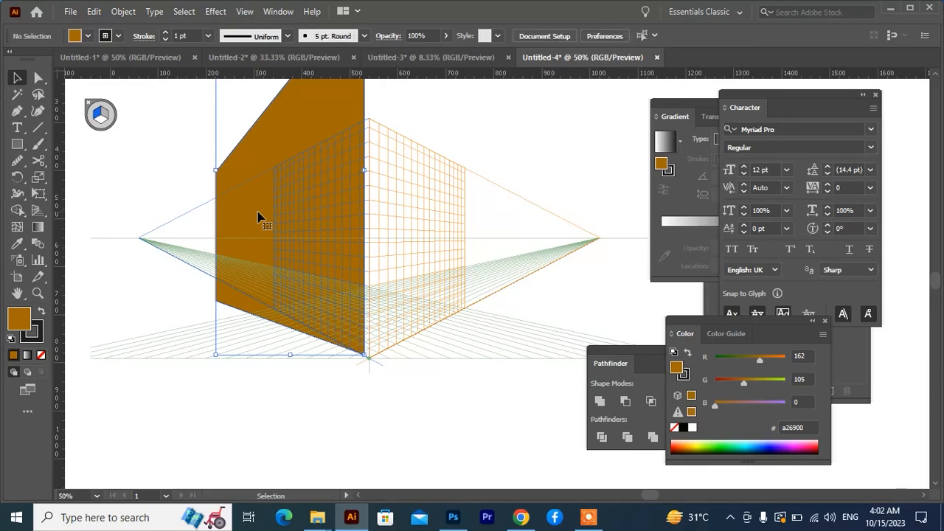
Draw a rectangle on the left plane from the grid's bottom centre corner almost to the left vanishing point.
click(18, 145)
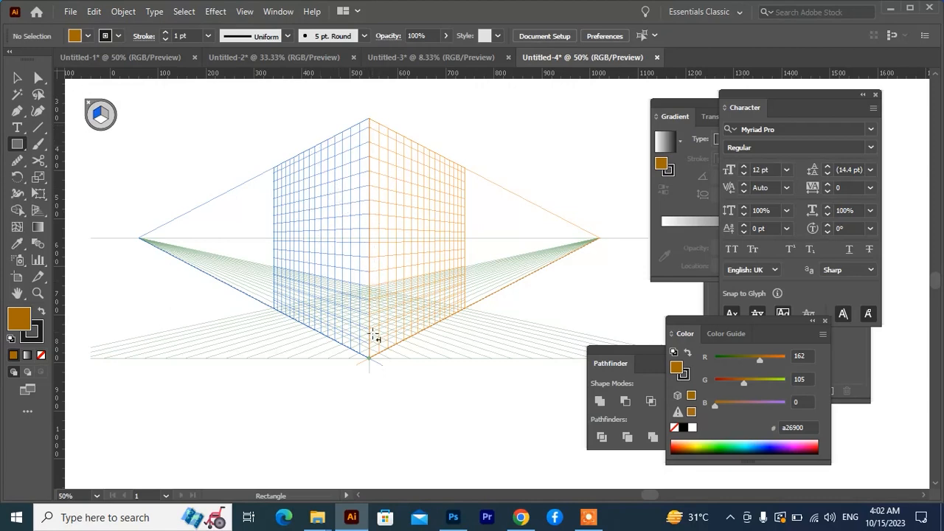
drag(369, 359, 159, 238)
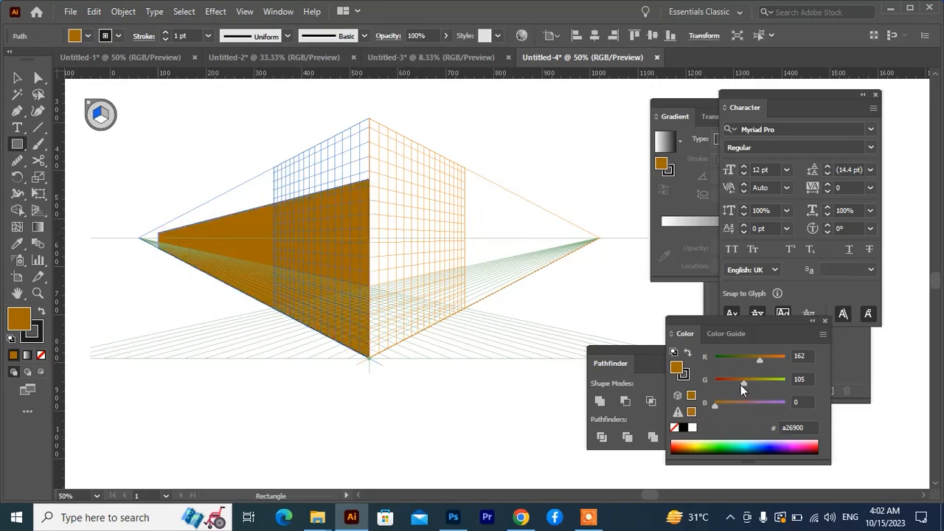
mouse_move(740, 384)
mouse_down()
mouse_move(720, 384)
mouse_move(744, 385)
mouse_up()
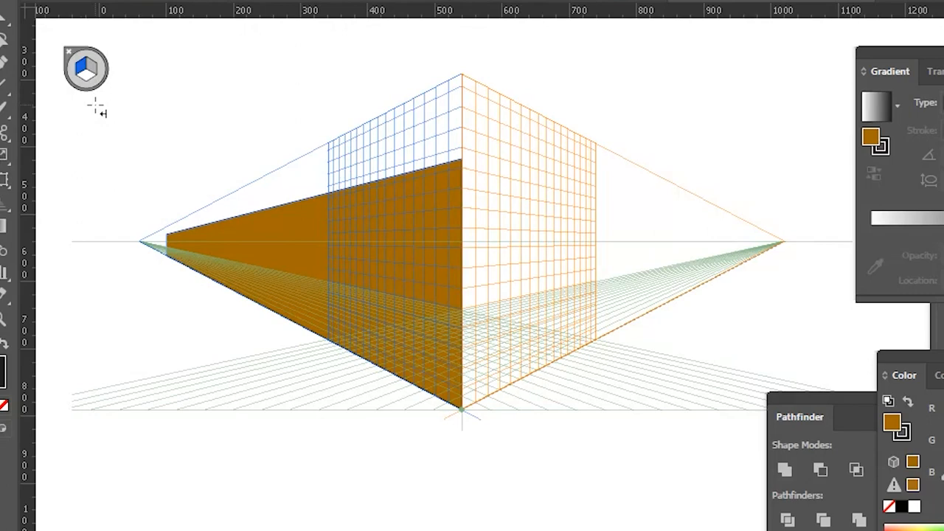
Draw a rectangle on the right grid plane from the bottom centre corner towards the right vanishing point and fill it with a27900.
click(90, 78)
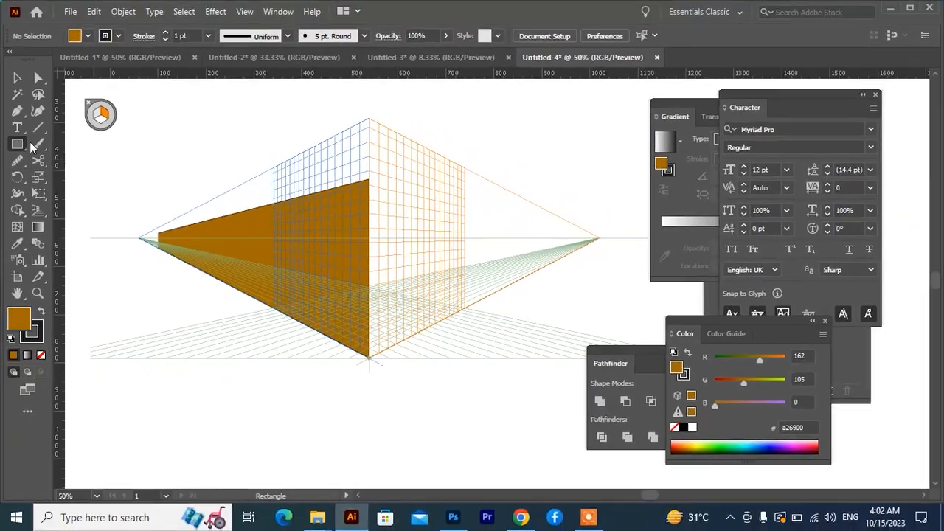
drag(369, 359, 550, 227)
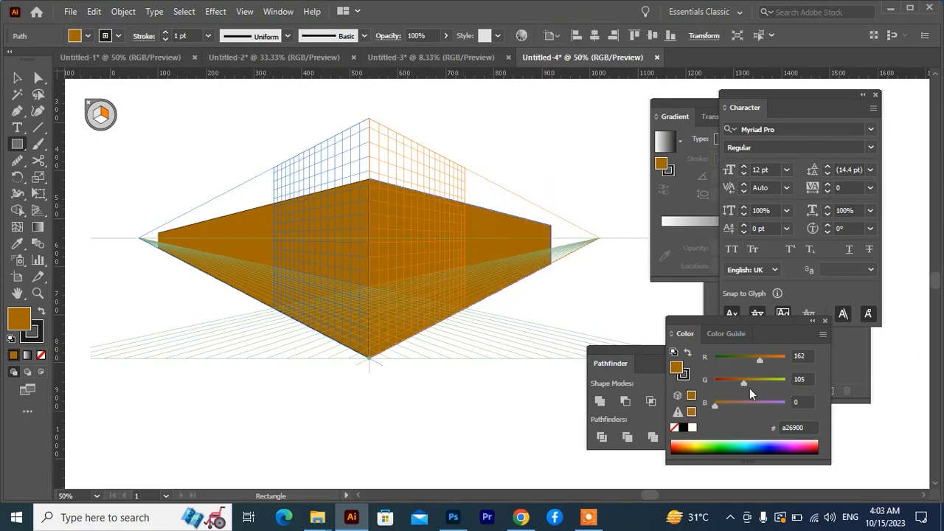
drag(746, 383, 738, 384)
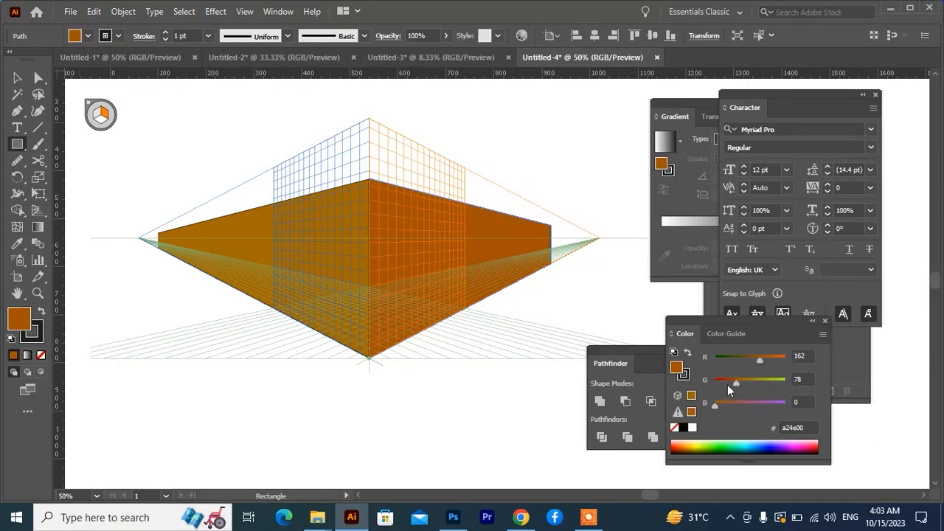
drag(738, 382, 749, 389)
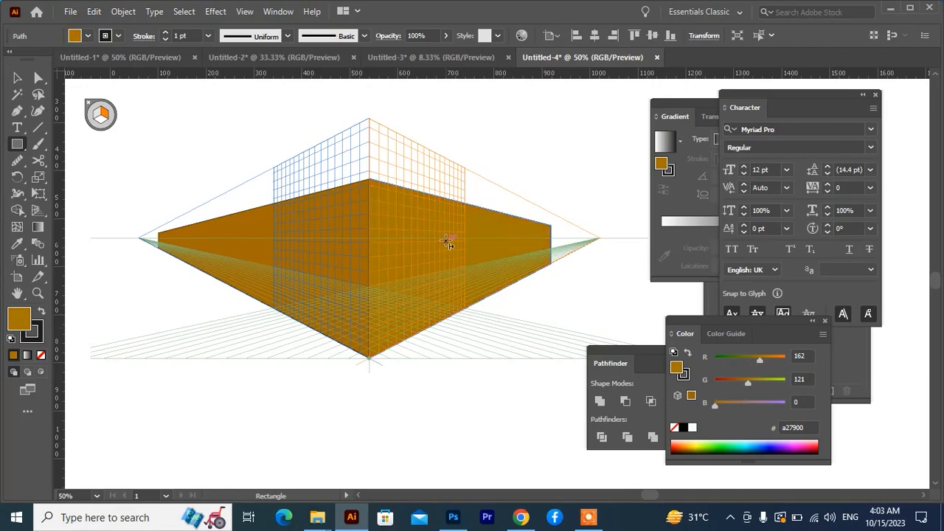
Deselect the rectangle and hide the perspective grid to inspect the edge where the two faces meet.
click(17, 78)
click(263, 174)
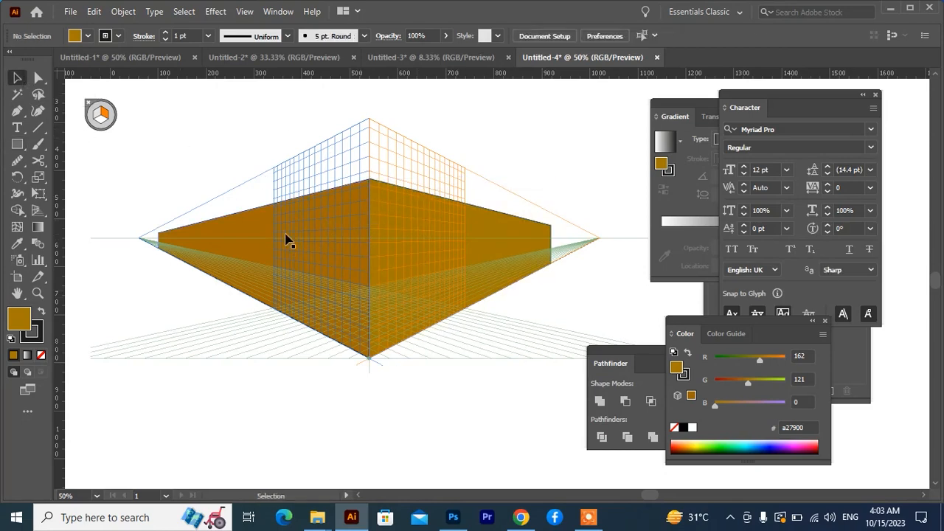
key(ctrl+shift+i)
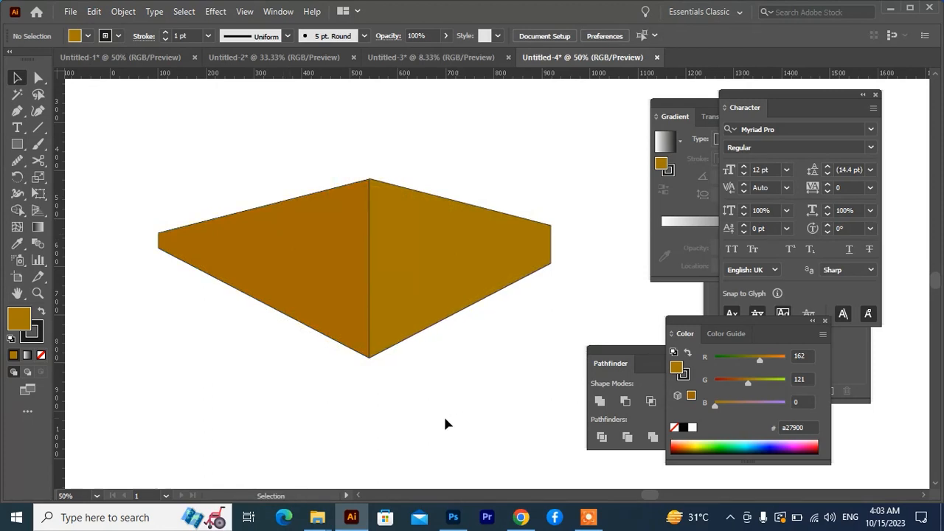
scroll(390, 260, up, 4)
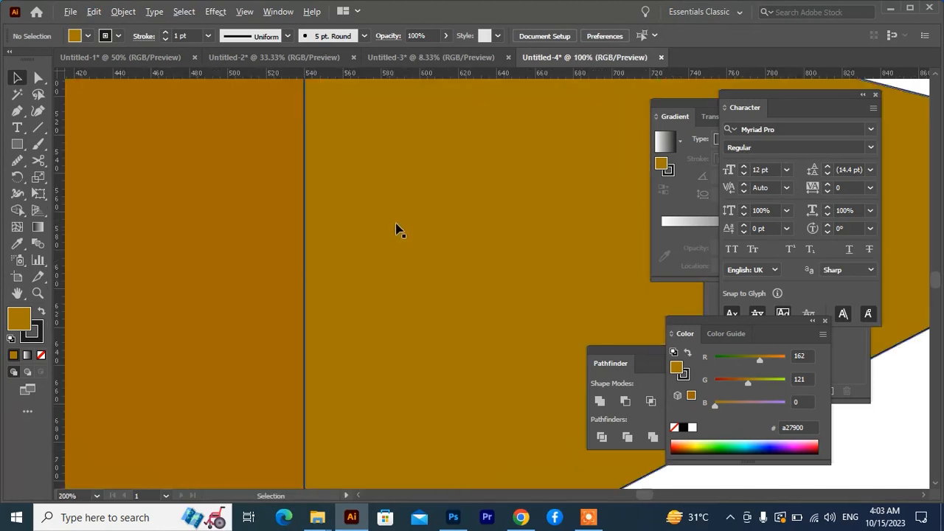
Delete both faces of the brown box from the artboard.
scroll(396, 224, down, 3)
scroll(424, 334, down, 2)
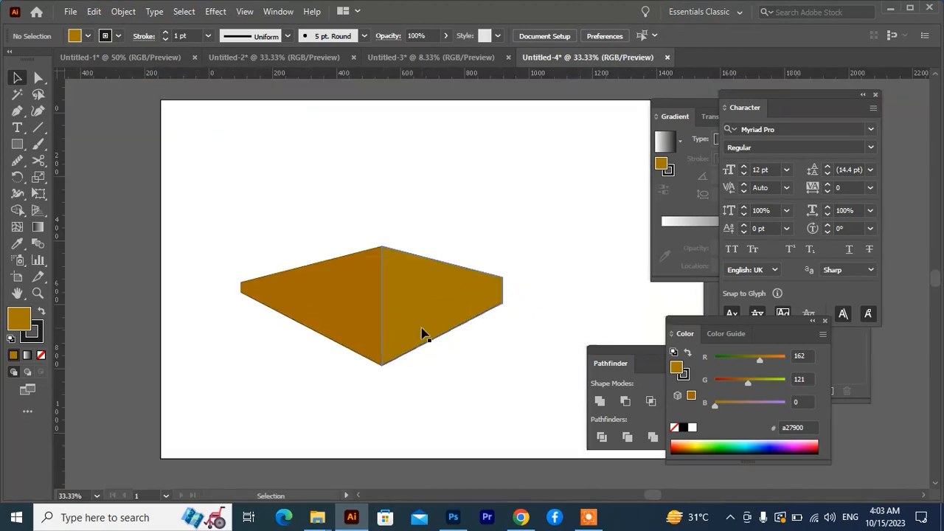
scroll(427, 339, down, 2)
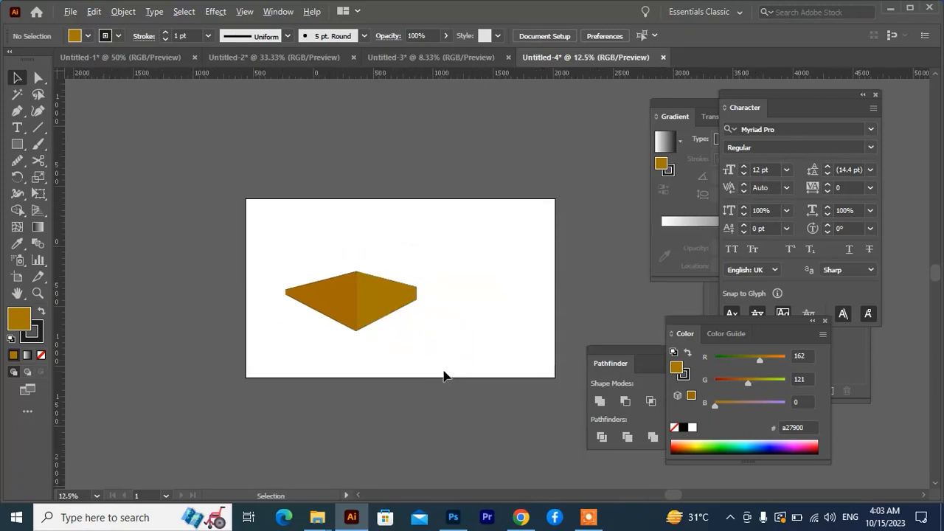
scroll(442, 372, down, 1)
drag(362, 358, 335, 356)
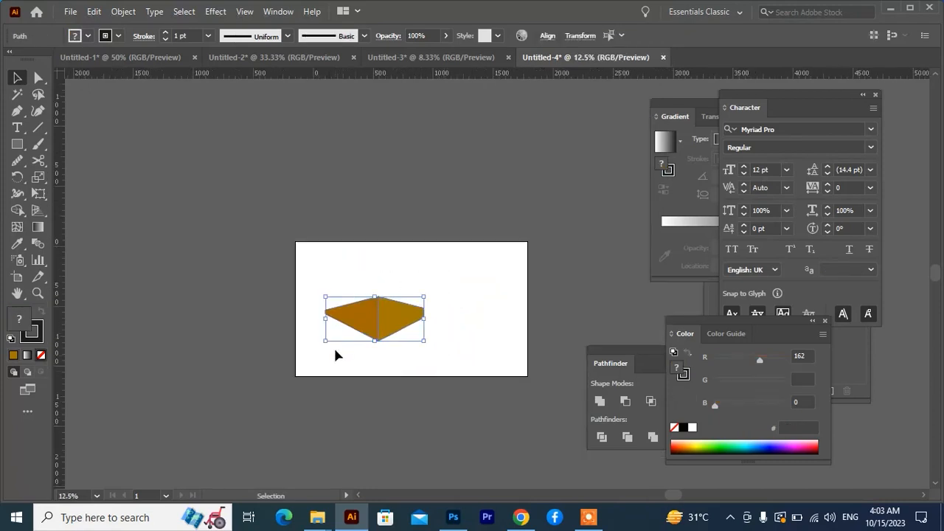
key(Delete)
Duplicate the empty artboard to the right of the original with the Artboard tool.
drag(401, 330, 318, 328)
scroll(318, 314, up, 1)
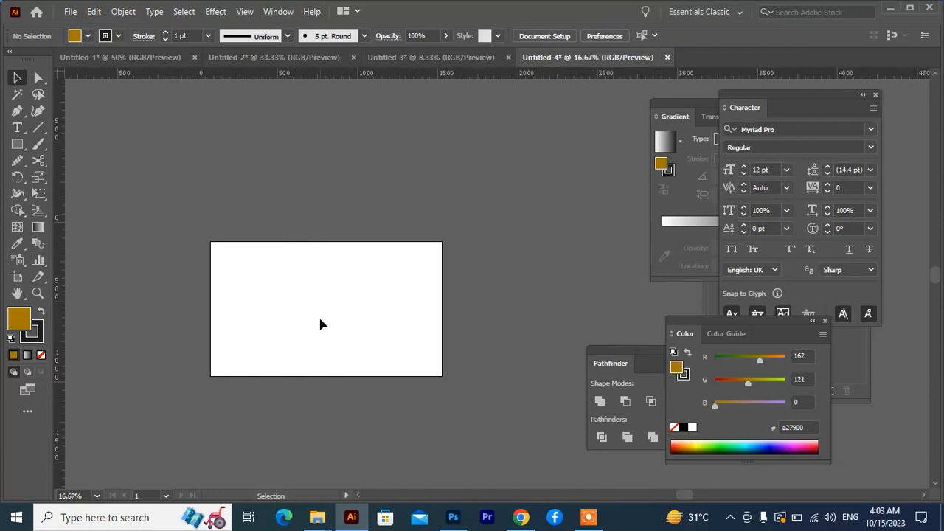
scroll(375, 335, down, 1)
key(shift+o)
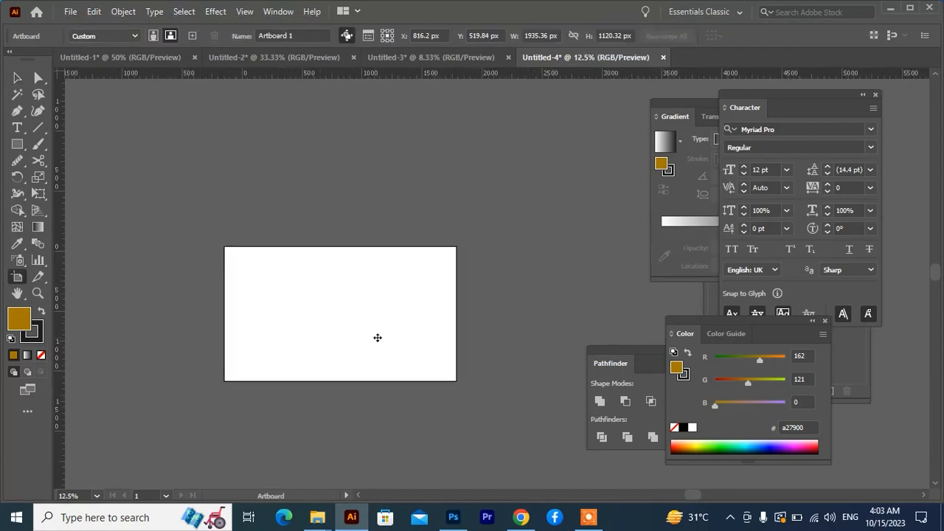
drag(377, 337, 518, 317)
key(v)
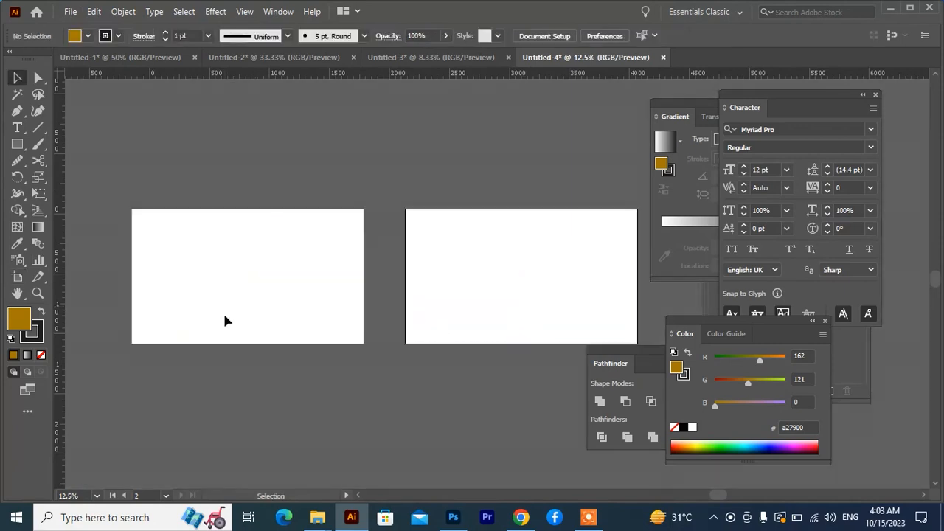
Show the perspective grid on the first artboard and hide it again.
scroll(365, 339, left, 4)
scroll(364, 336, up, 1)
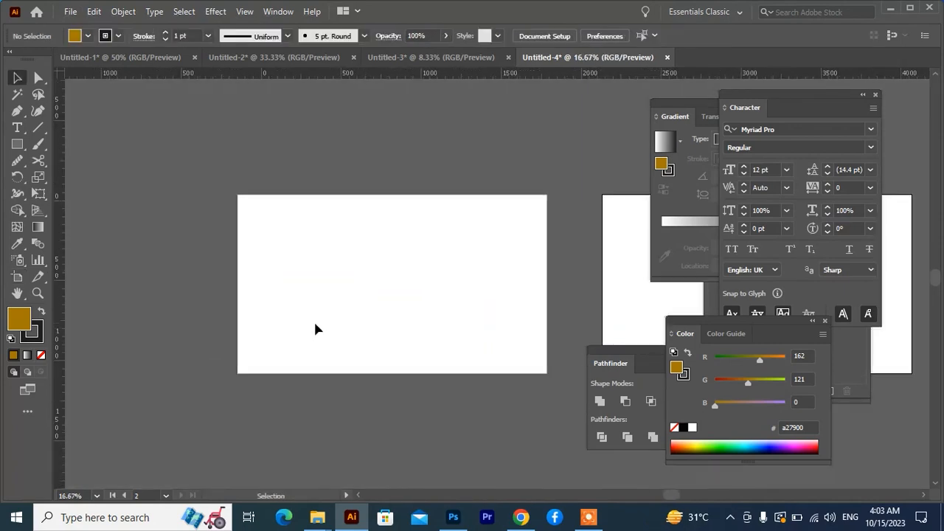
click(39, 211)
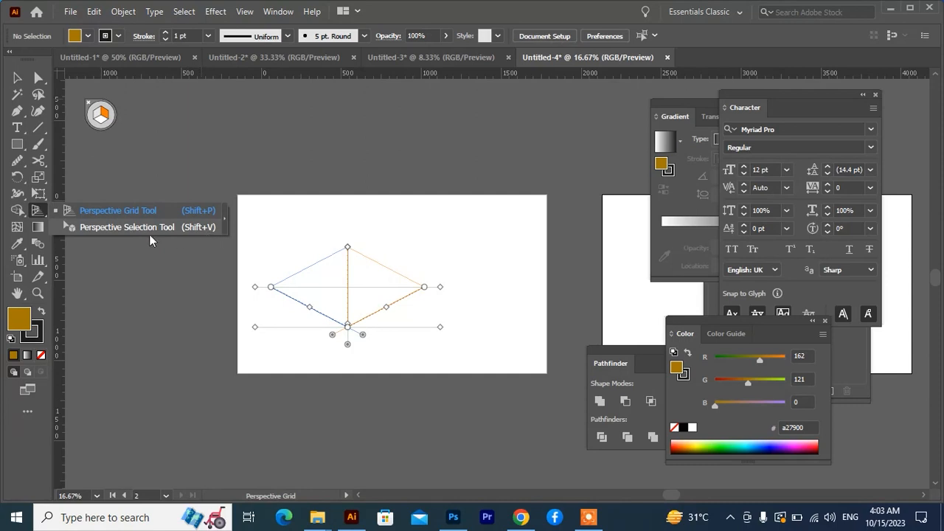
click(17, 78)
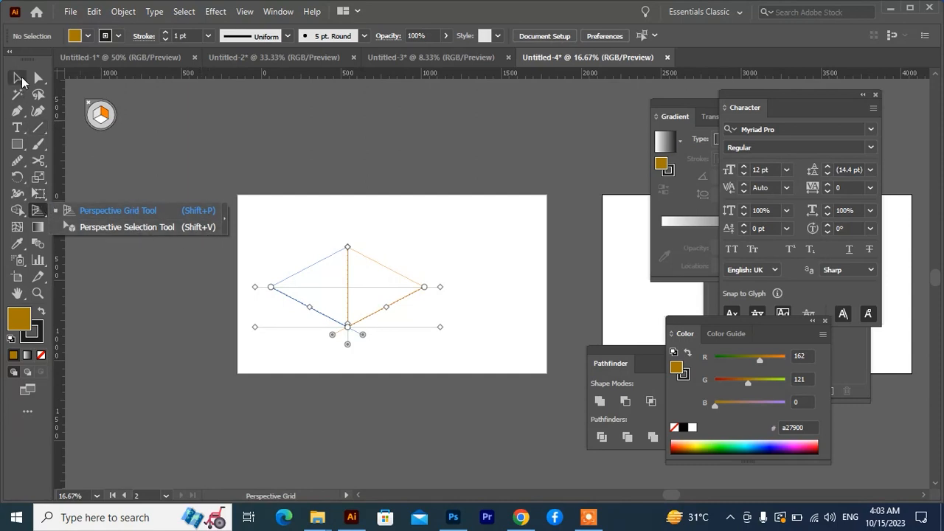
key(ctrl+shift+i)
Draw a tall rectangle on the first artboard, fill it with light blue 00d7ff, and place a copy beside it.
key(m)
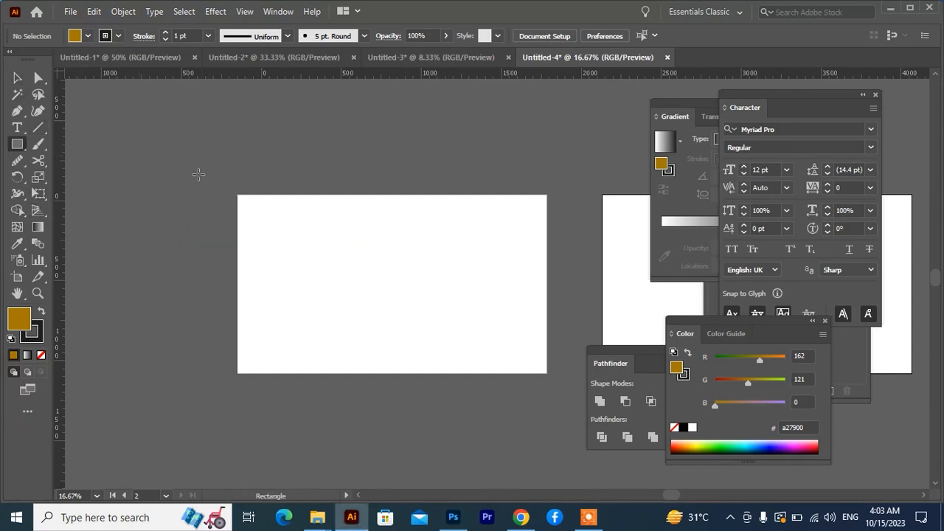
drag(461, 307, 456, 307)
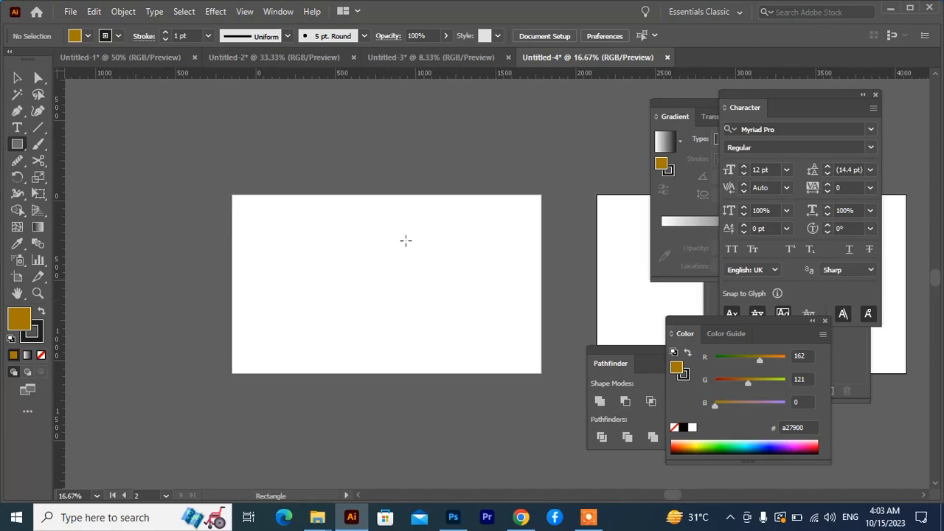
drag(398, 222, 330, 338)
click(732, 441)
click(747, 444)
key(v)
click(516, 354)
scroll(435, 362, up, 1)
drag(435, 362, 435, 329)
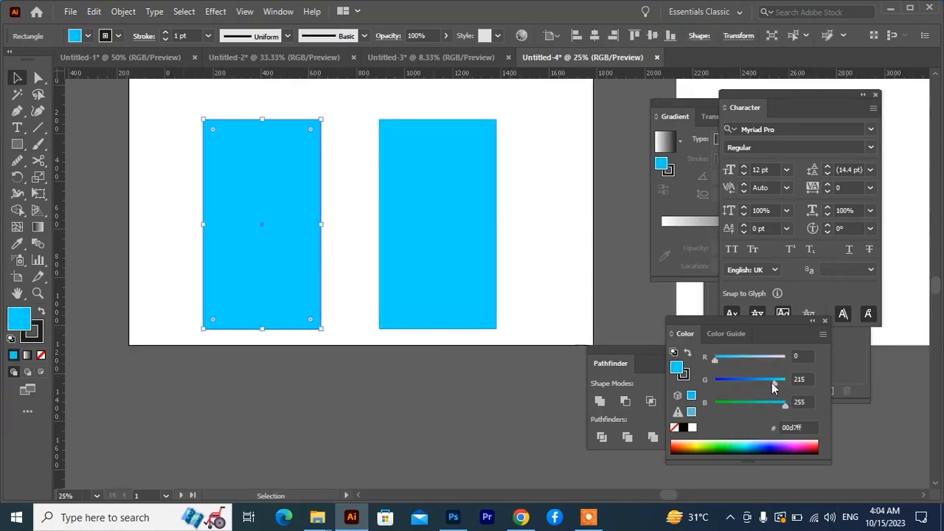
Recolour the left rectangle to a darker blue with hue 205.3, saturation 100 and brightness 65.1.
click(823, 334)
drag(773, 385, 760, 407)
click(743, 390)
click(537, 368)
Create two dark blue square windows side by side near the light blue rectangle's upper edge and align them with it.
key(m)
drag(392, 145, 463, 183)
key(v)
click(525, 229)
drag(364, 111, 474, 237)
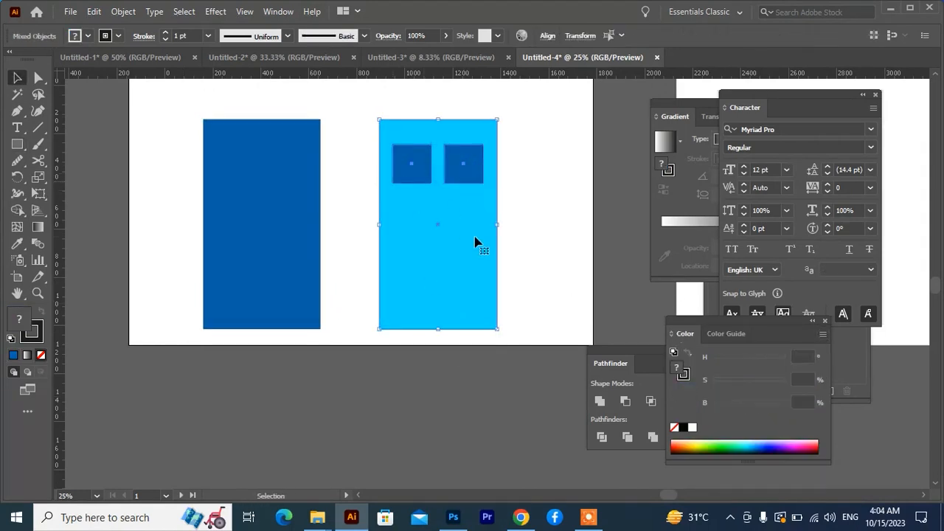
click(547, 36)
click(515, 222)
Copy the window pair down the light blue rectangle to make three rows, and ungroup the lowest pair.
drag(463, 180, 459, 292)
click(544, 235)
click(518, 251)
right_click(471, 283)
click(510, 158)
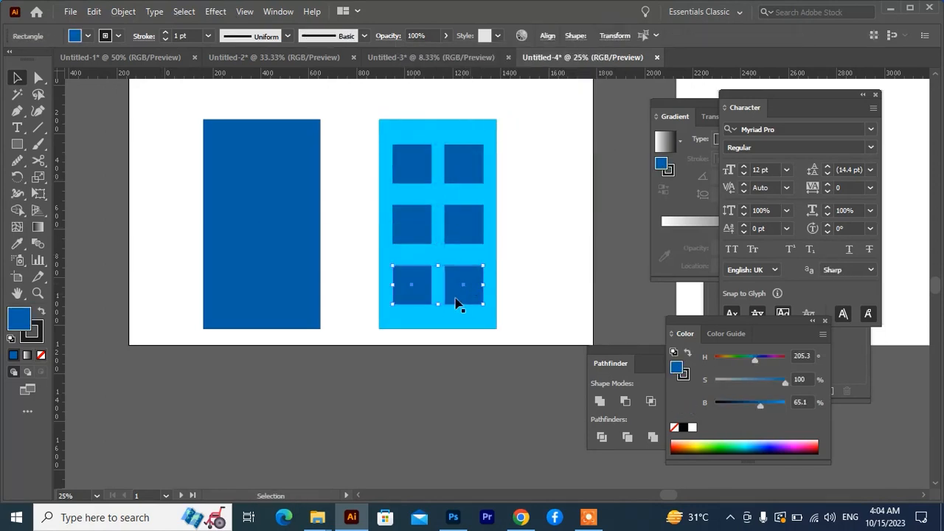
Replace the lower right window of the light blue building with a taller rectangular door reaching the building's bottom edge.
click(541, 309)
click(465, 286)
key(Delete)
key(m)
drag(483, 329, 423, 287)
key(a)
key(v)
click(503, 270)
Round the door's two upper corners fully into an arch.
scroll(504, 273, up, 2)
key(a)
click(384, 236)
shift+click(462, 236)
key(v)
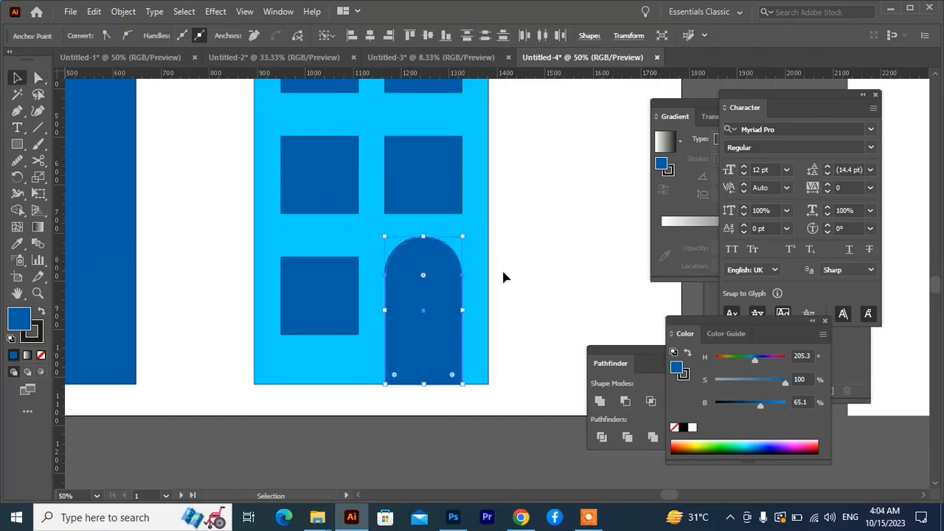
click(501, 268)
Copy the window pair onto the dark blue rectangle as two rows with their brightness raised to 85.1.
scroll(501, 268, down, 2)
click(541, 205)
drag(540, 203, 362, 202)
drag(760, 405, 774, 407)
click(466, 237)
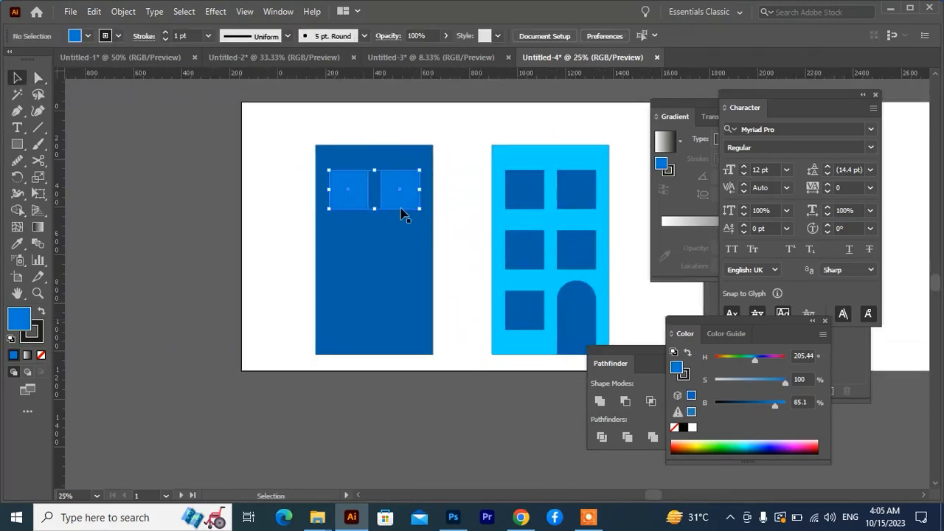
drag(401, 206, 400, 262)
click(468, 243)
Fill the windows of the light blue building with the wall's colour using the Eyedropper.
click(543, 199)
key(i)
click(534, 220)
key(v)
click(518, 256)
key(i)
click(525, 281)
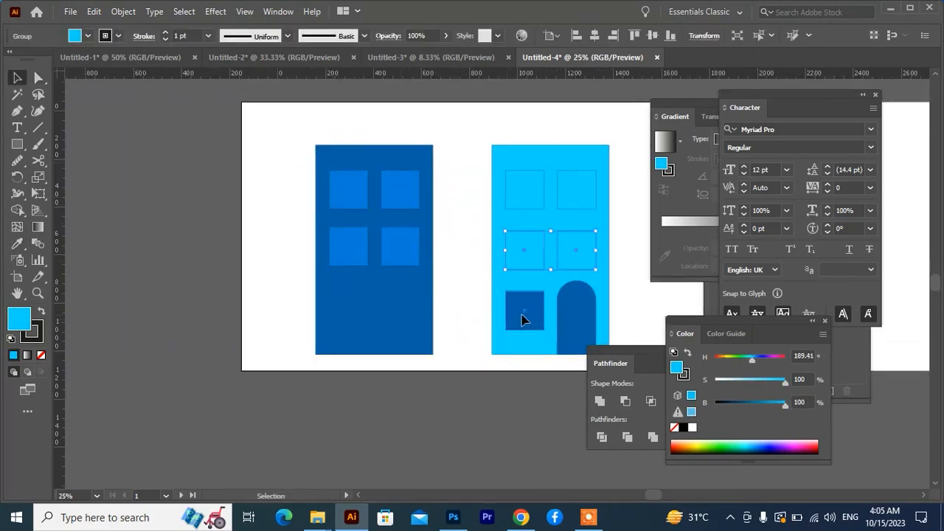
click(523, 317)
click(528, 280)
Select all the windows of the light blue building and lower their fill brightness to 67.06.
shift+click(532, 259)
shift+click(532, 203)
drag(786, 404, 761, 406)
click(492, 419)
Darken the arched door's fill to a brightness of 30.98.
scroll(398, 369, down, 1)
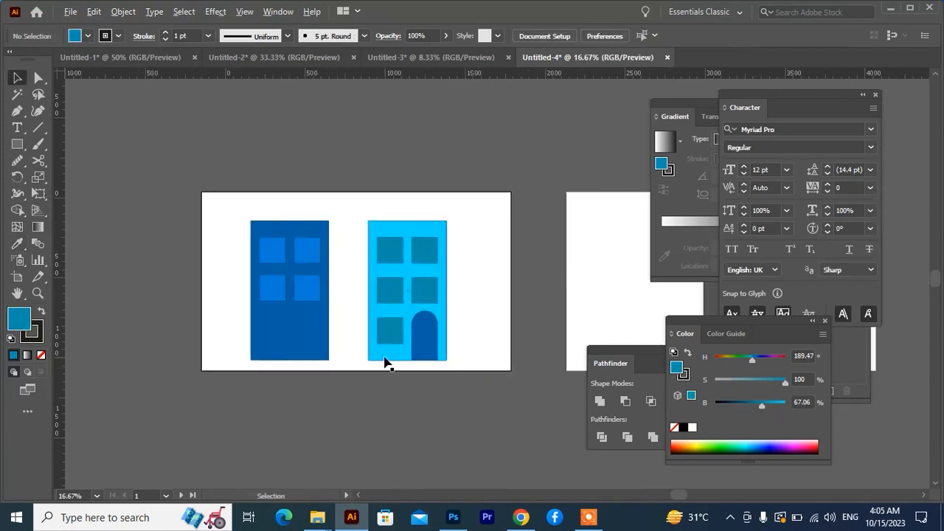
scroll(391, 361, up, 1)
click(444, 343)
click(736, 405)
click(509, 357)
scroll(486, 361, down, 3)
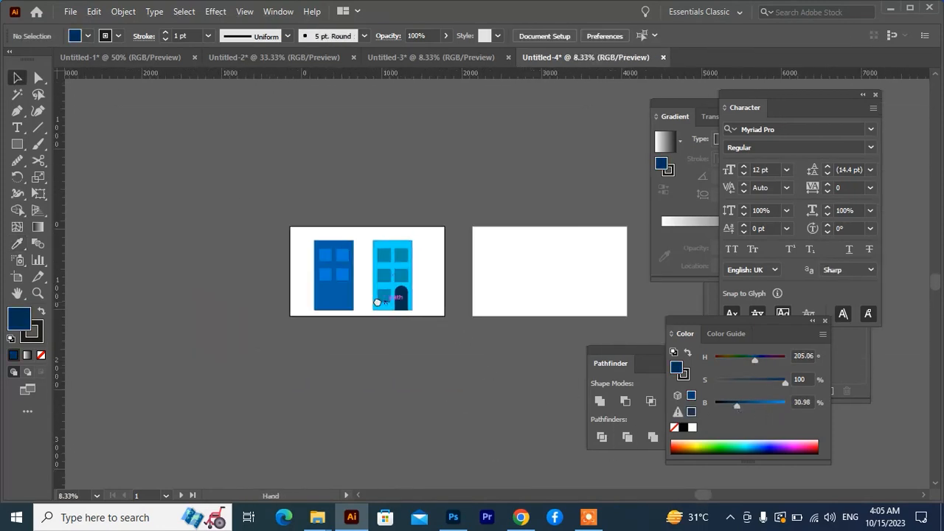
Show the perspective grid with the Perspective Grid tool.
scroll(364, 301, up, 2)
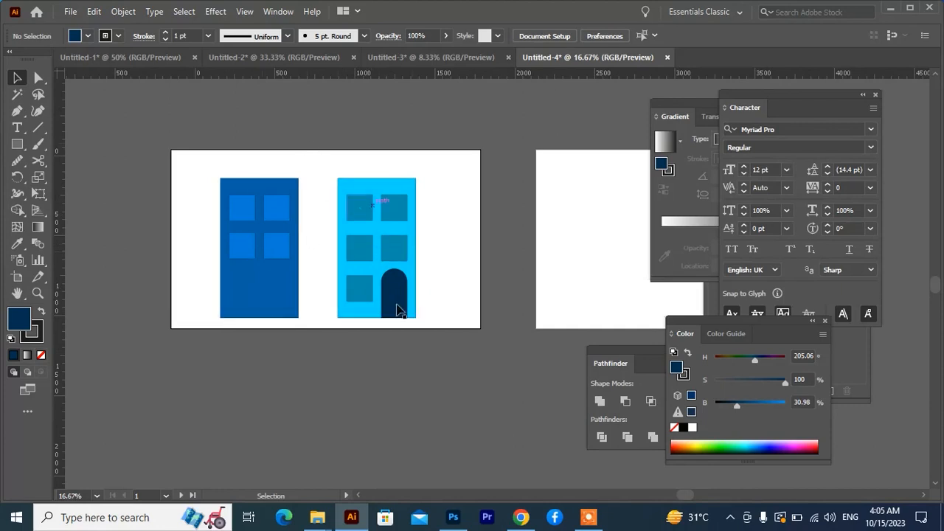
key(space)
drag(418, 304, 601, 244)
key(space)
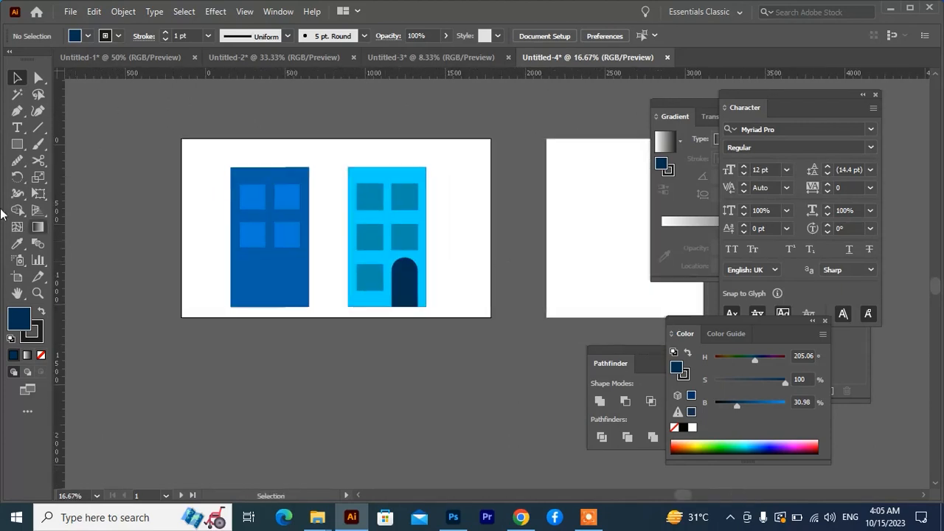
click(41, 212)
click(83, 226)
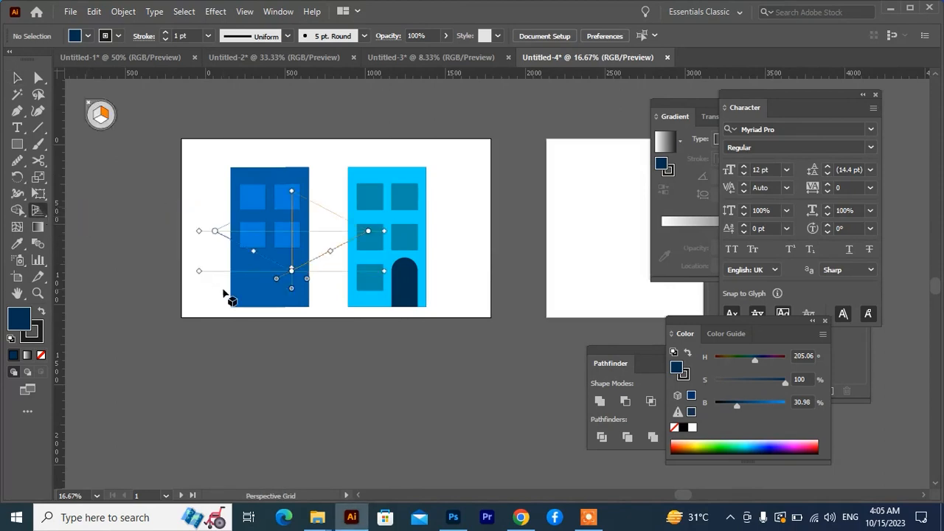
Move the whole perspective grid onto the empty second artboard.
scroll(319, 255, up, 2)
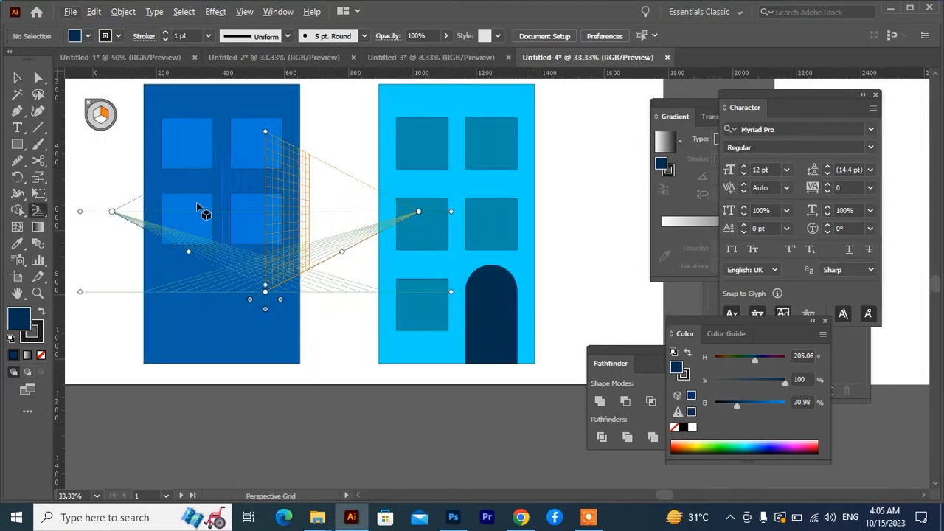
scroll(289, 261, down, 3)
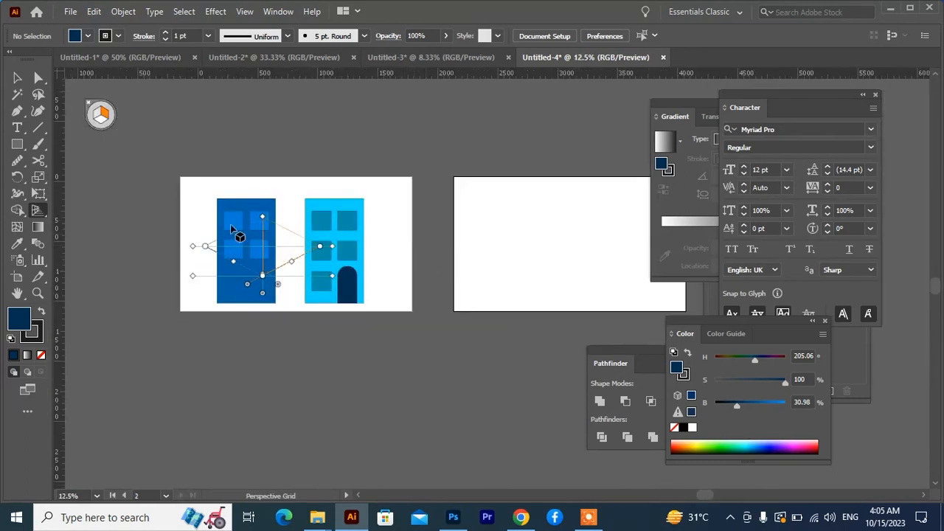
scroll(232, 226, up, 1)
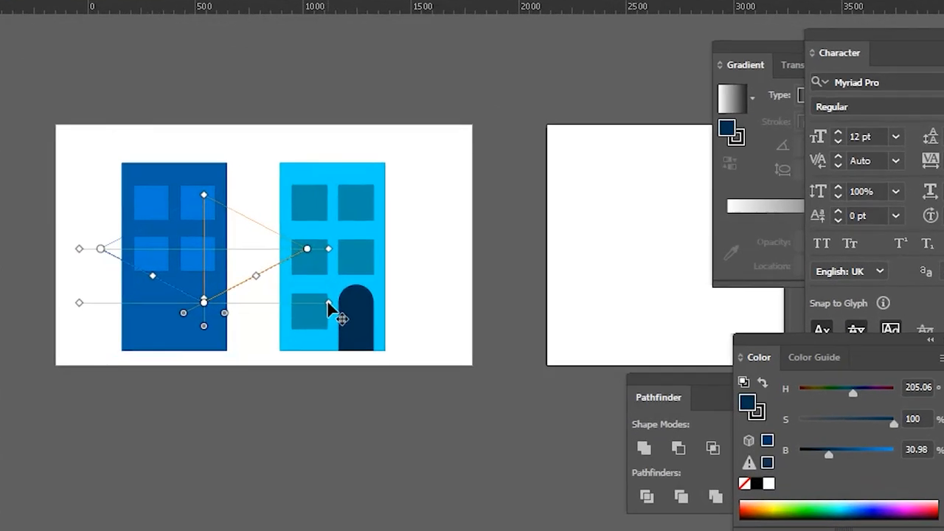
scroll(365, 294, down, 1)
drag(368, 295, 348, 300)
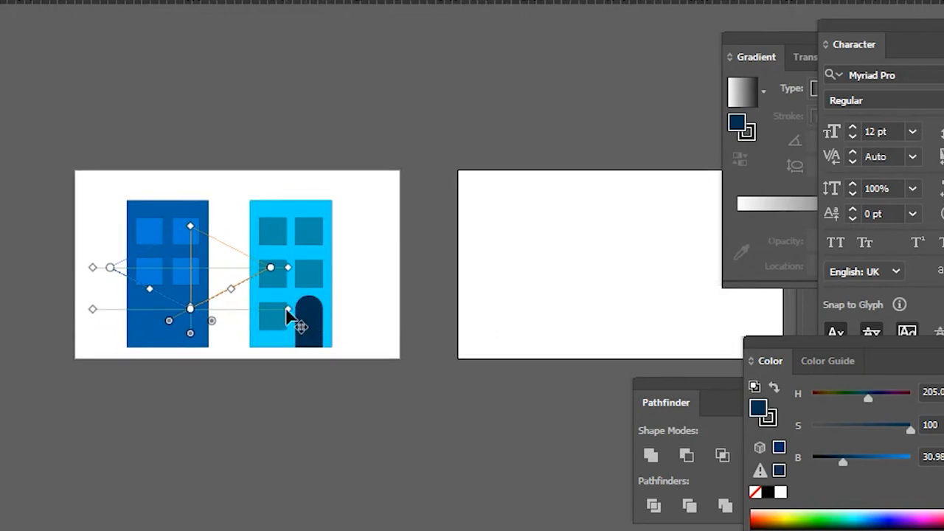
drag(291, 311, 733, 323)
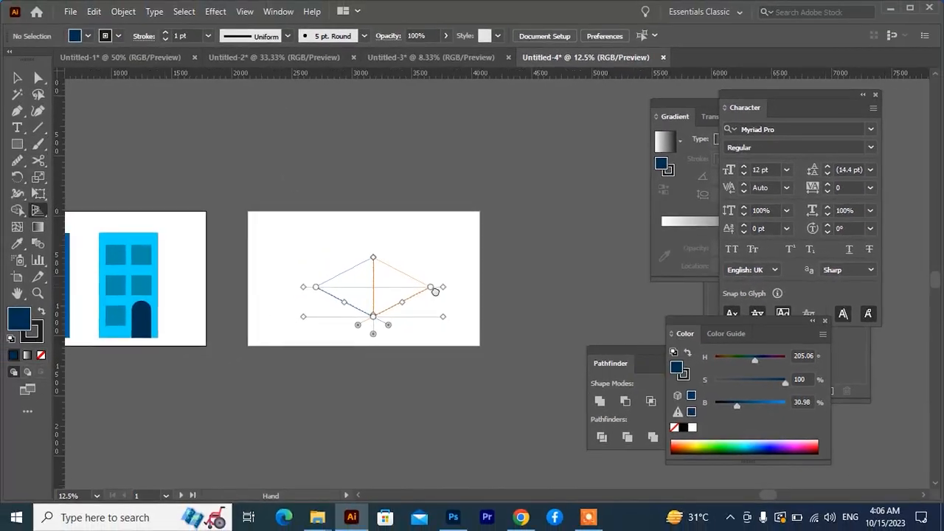
drag(435, 292, 456, 292)
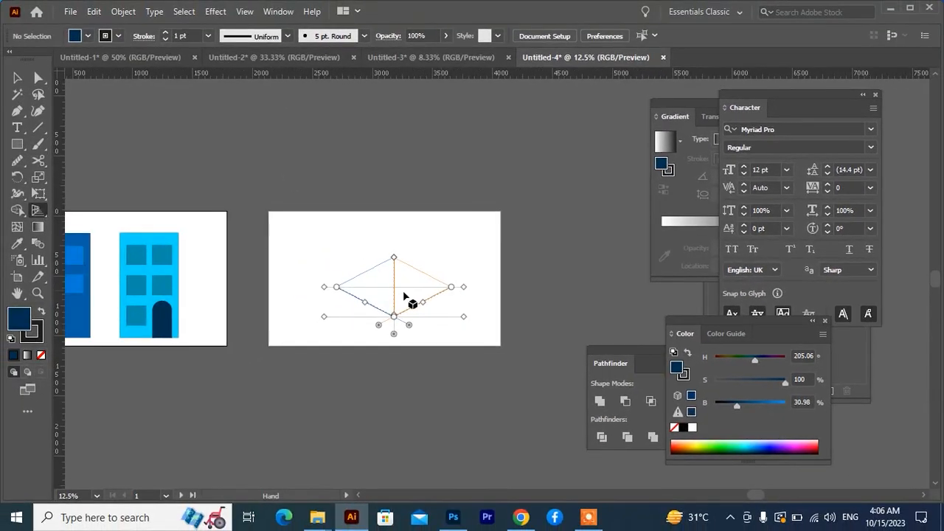
Enlarge the perspective grid's cell size so the grid on both wall planes extends halfway to the vanishing points.
click(16, 79)
scroll(399, 326, up, 1)
scroll(397, 322, up, 1)
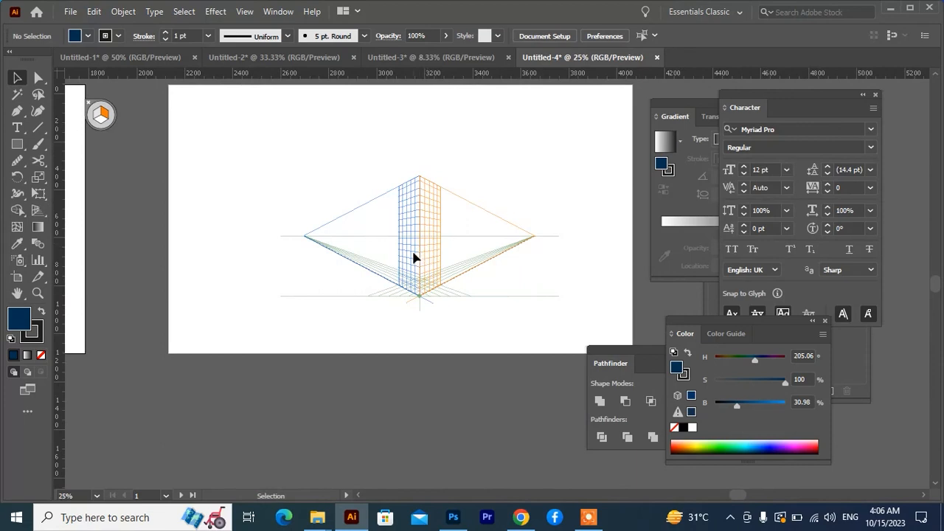
scroll(429, 254, up, 2)
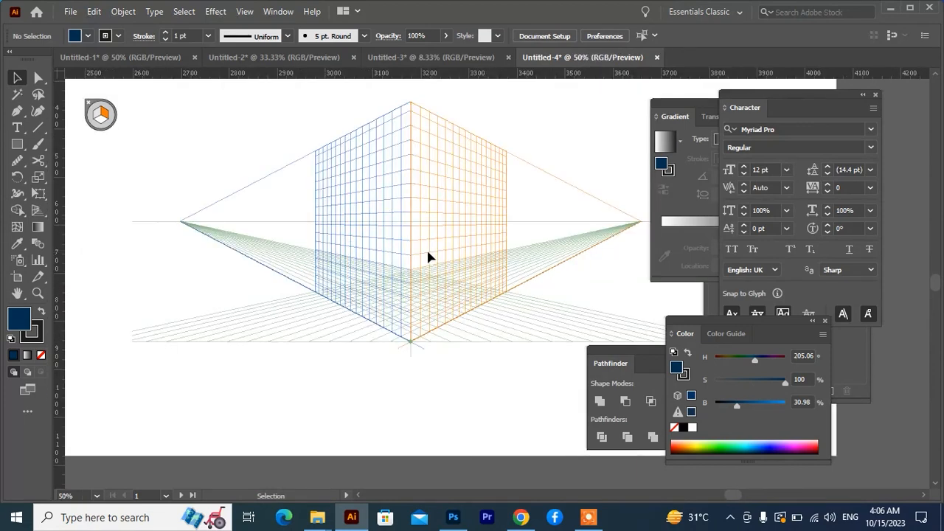
scroll(427, 256, down, 1)
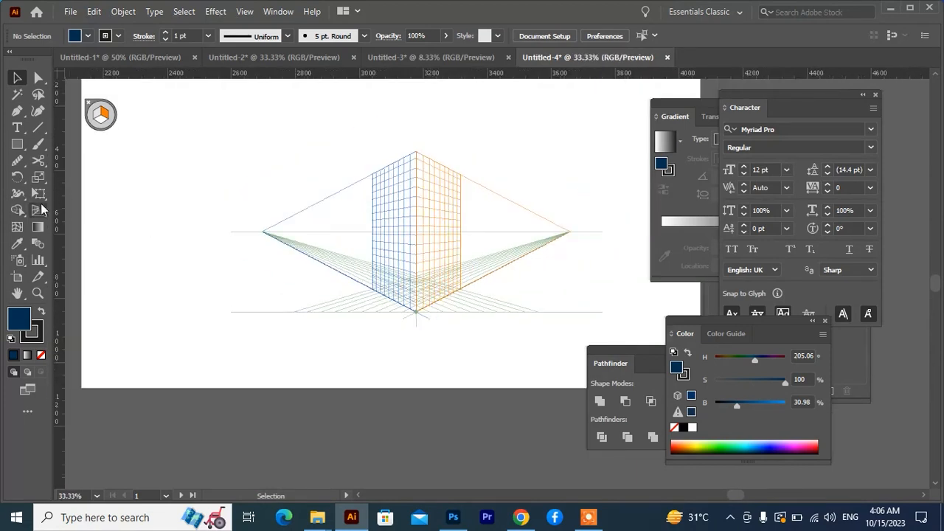
click(40, 212)
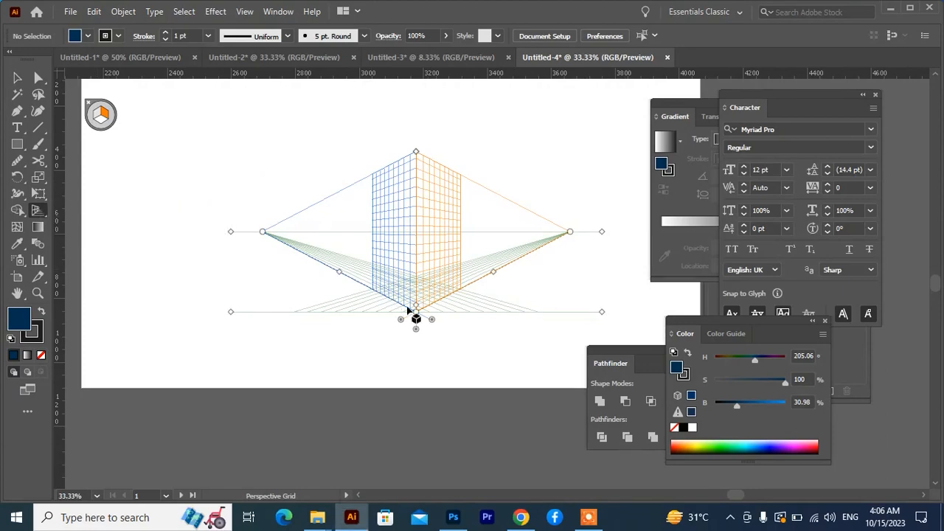
mouse_move(417, 307)
mouse_down()
mouse_move(415, 295)
mouse_move(430, 295)
mouse_move(413, 308)
mouse_up()
scroll(436, 289, down, 2)
scroll(413, 307, up, 1)
scroll(412, 308, up, 1)
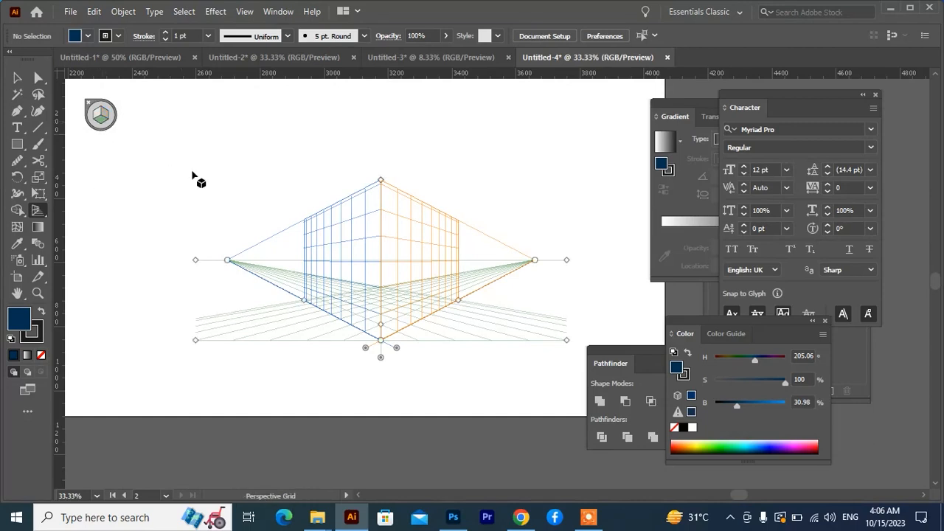
Draw a dark blue rectangle on the horizontal ground plane, starting from the grid's bottom centre corner.
click(17, 144)
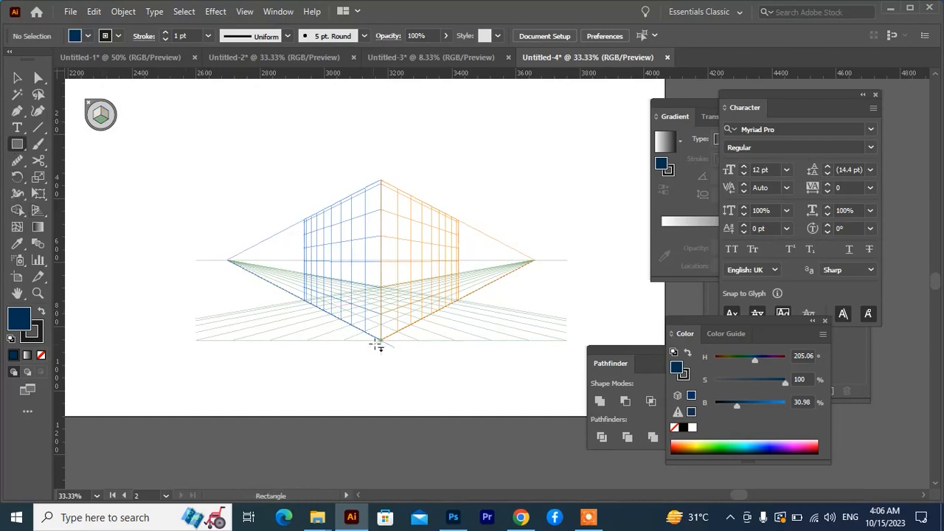
drag(381, 342, 468, 274)
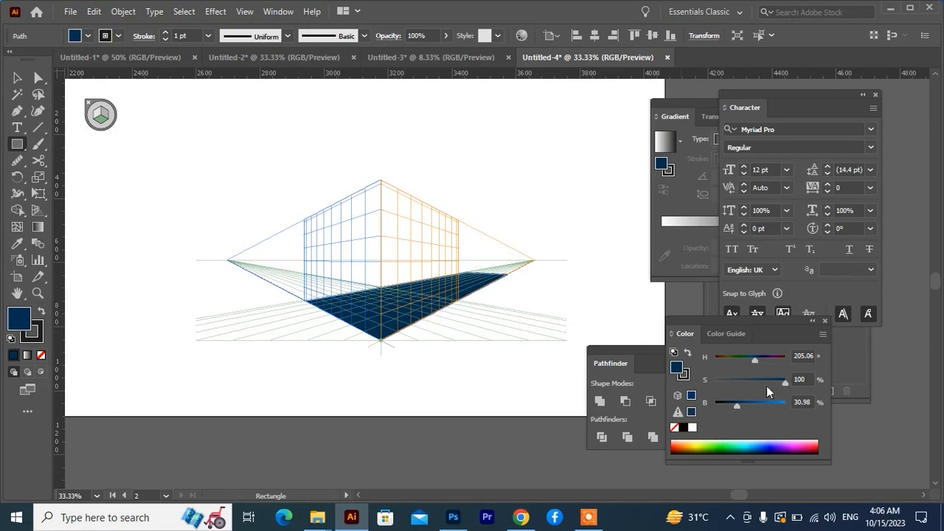
Recolour the ground rectangle brown with hue 29.02, saturation 100 and brightness 47.84, and deselect it.
click(673, 443)
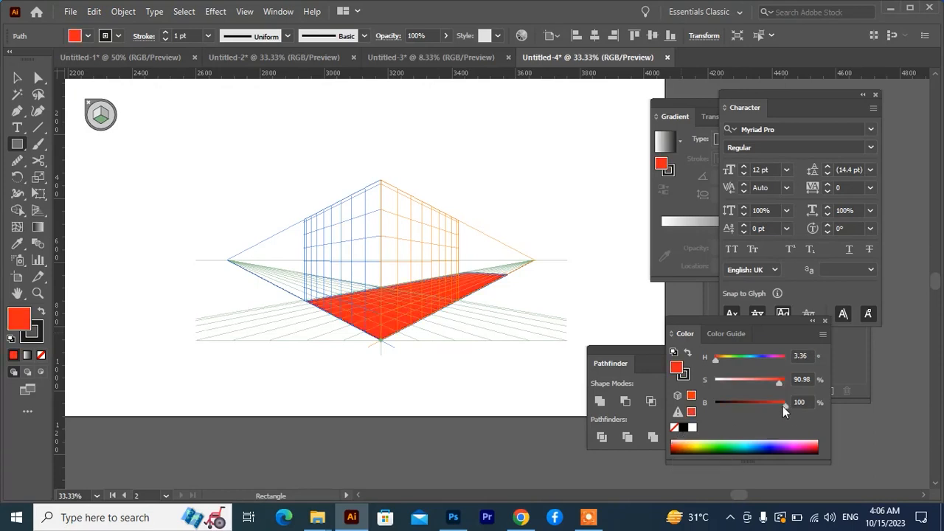
click(695, 444)
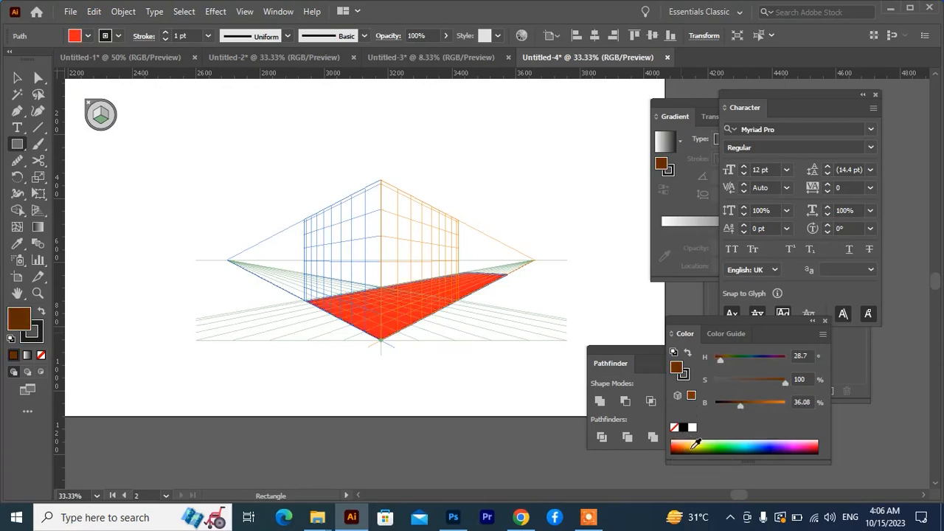
click(748, 406)
key(v)
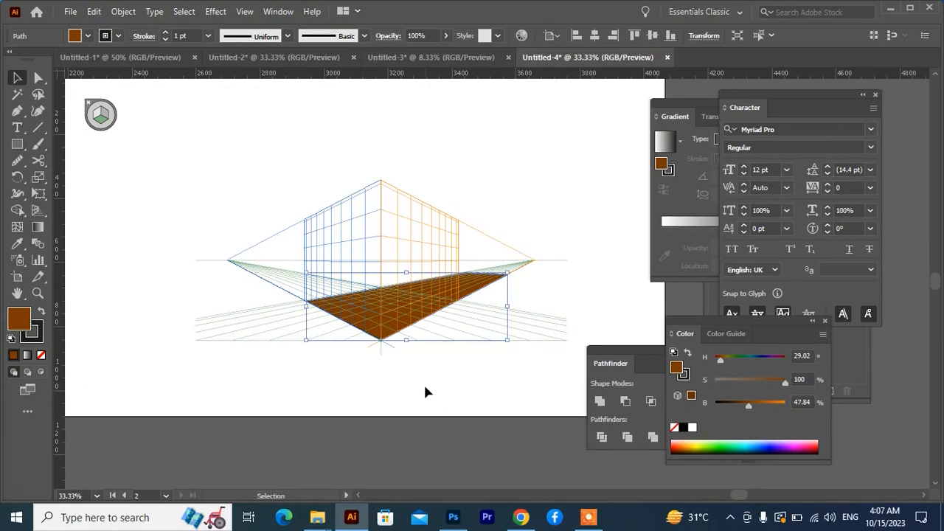
click(421, 376)
Try to select the light blue facade on the first artboard with the Perspective Selection tool.
scroll(421, 376, down, 1)
drag(414, 336, 411, 366)
scroll(432, 384, down, 1)
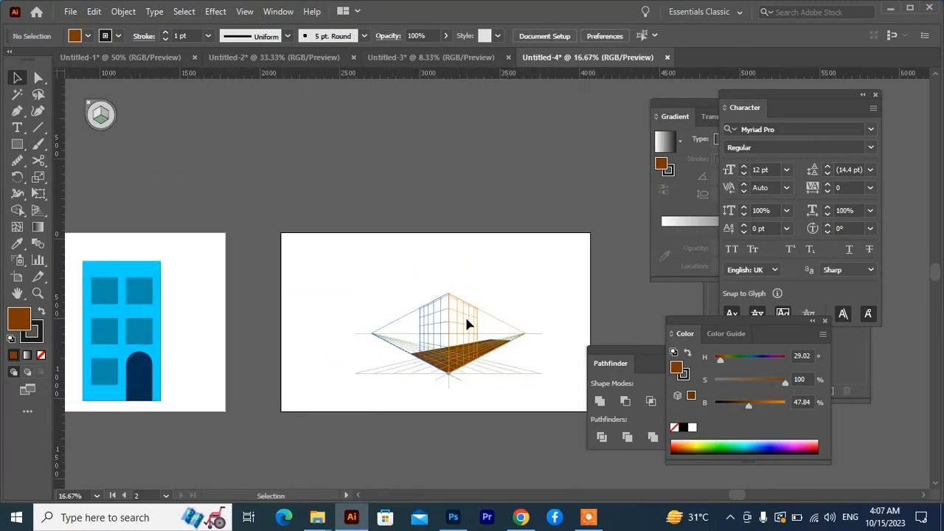
drag(322, 353, 373, 322)
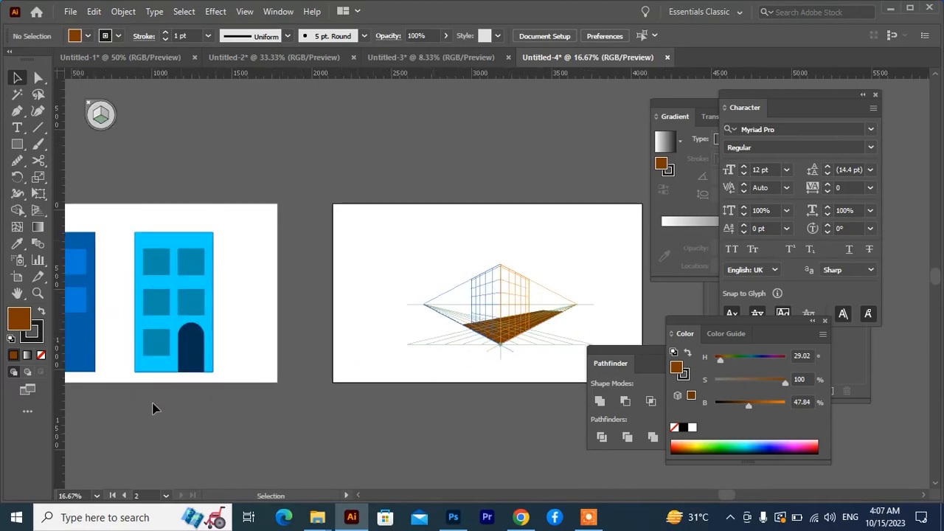
drag(373, 331, 331, 295)
scroll(425, 301, down, 1)
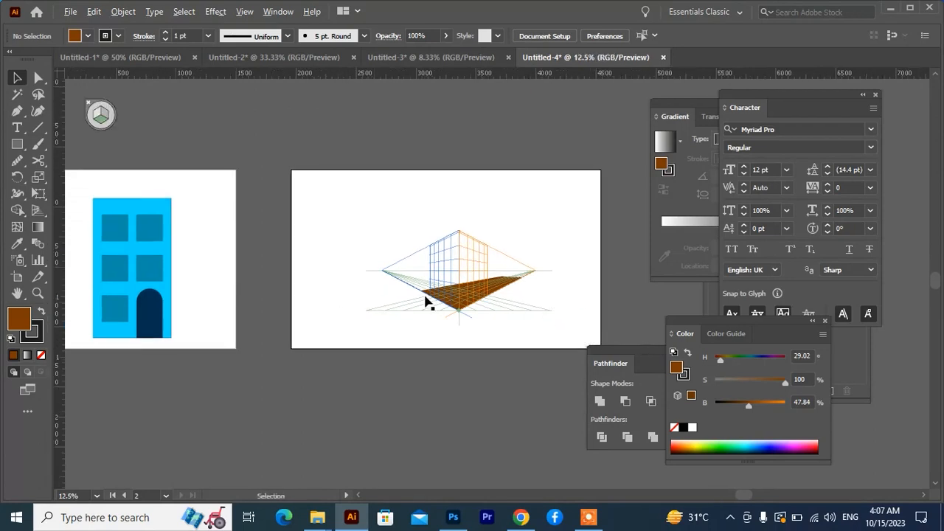
drag(427, 303, 377, 315)
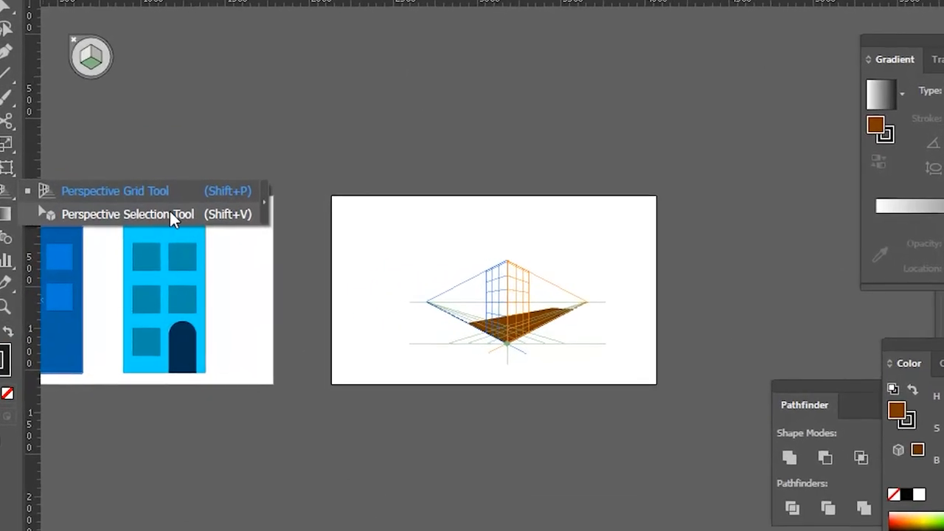
click(170, 214)
click(166, 292)
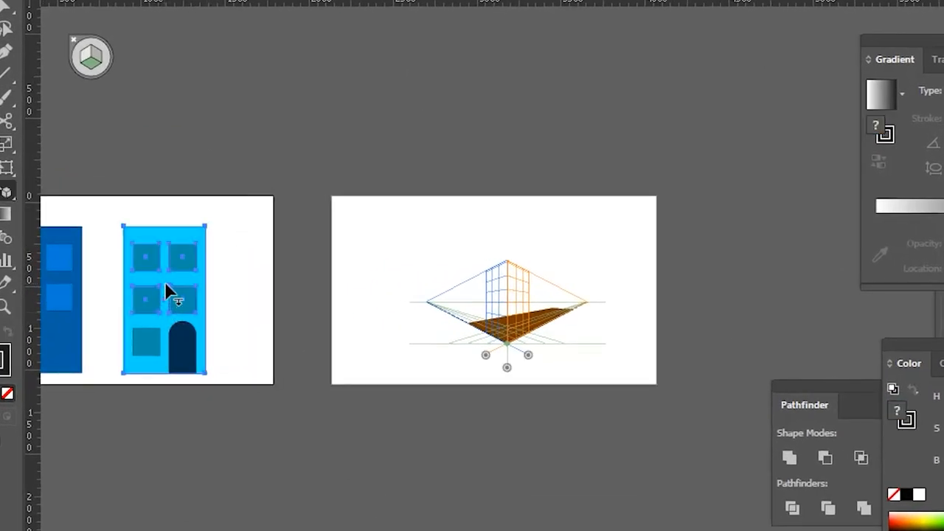
click(153, 296)
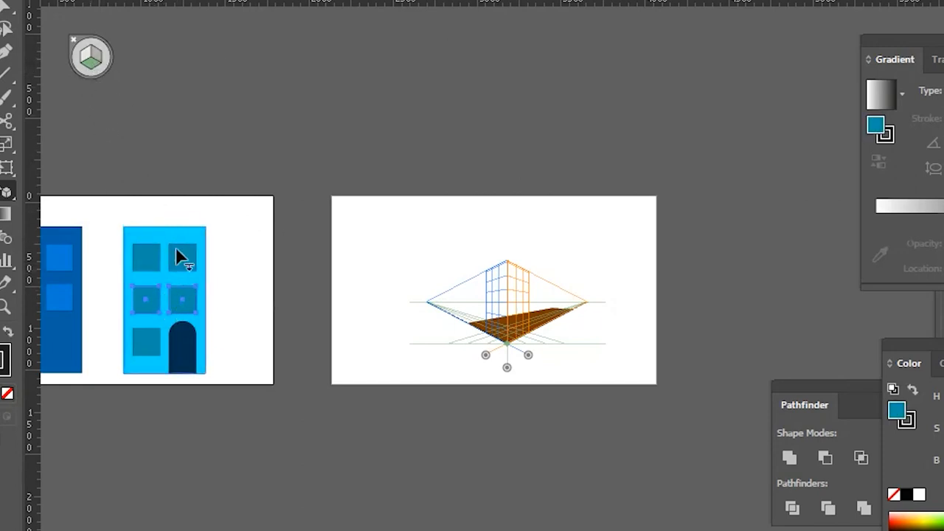
Activate the right grid plane and bring the complete light blue facade into perspective at the grid's centre edge.
click(96, 56)
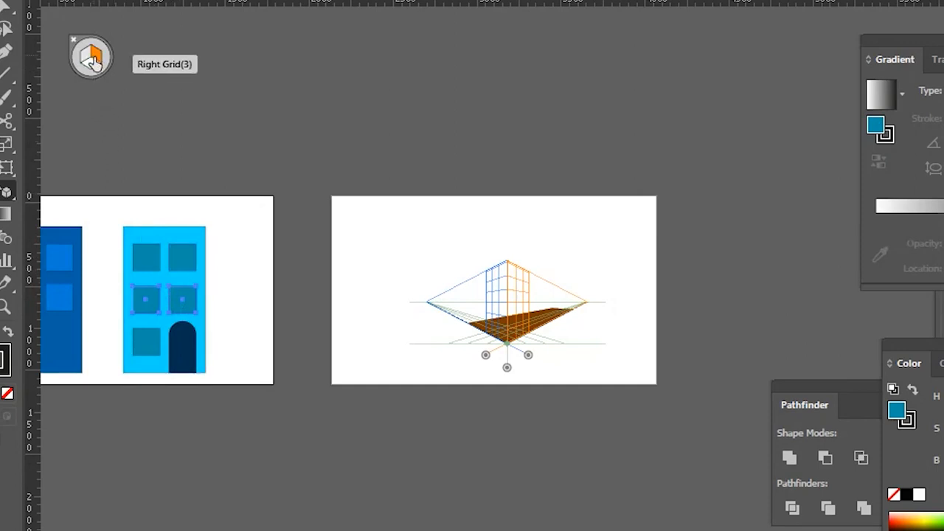
key(shift+v)
drag(224, 215, 103, 399)
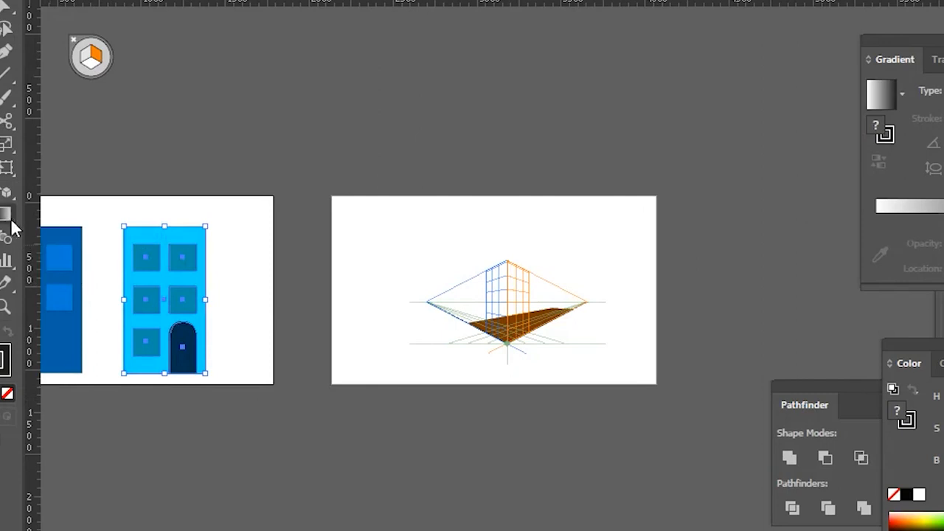
drag(3, 197, 66, 206)
drag(264, 286, 486, 294)
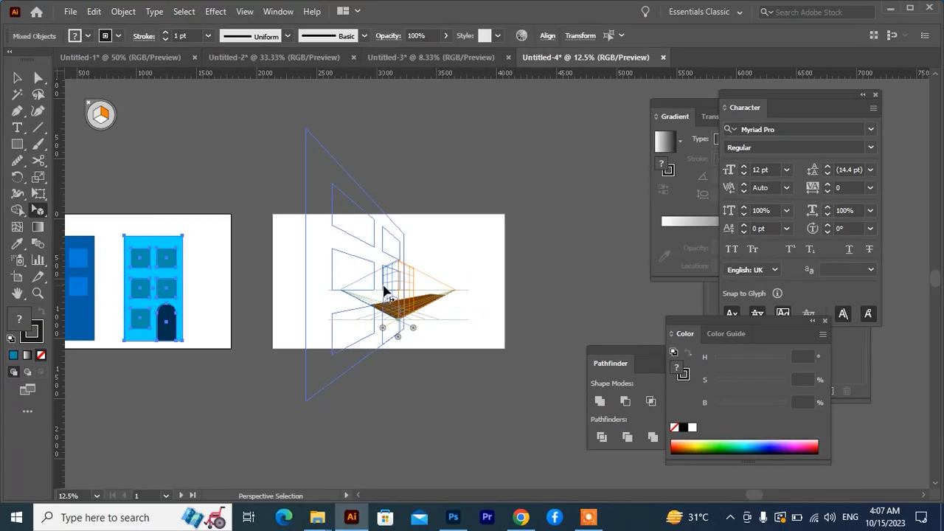
drag(384, 292, 412, 278)
scroll(408, 289, up, 3)
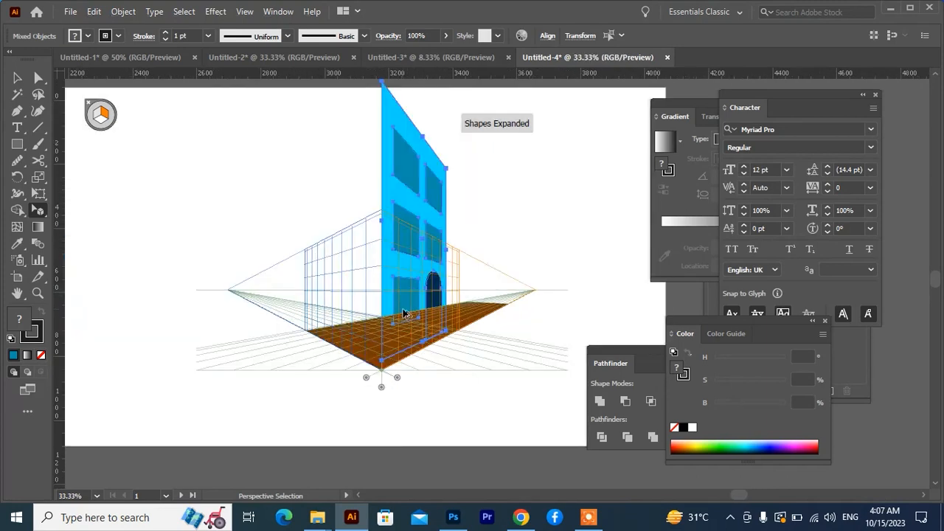
Bring the light blue facade to the front and align its lower corner with the grid's bottom centre corner.
drag(404, 314, 333, 296)
right_click(341, 267)
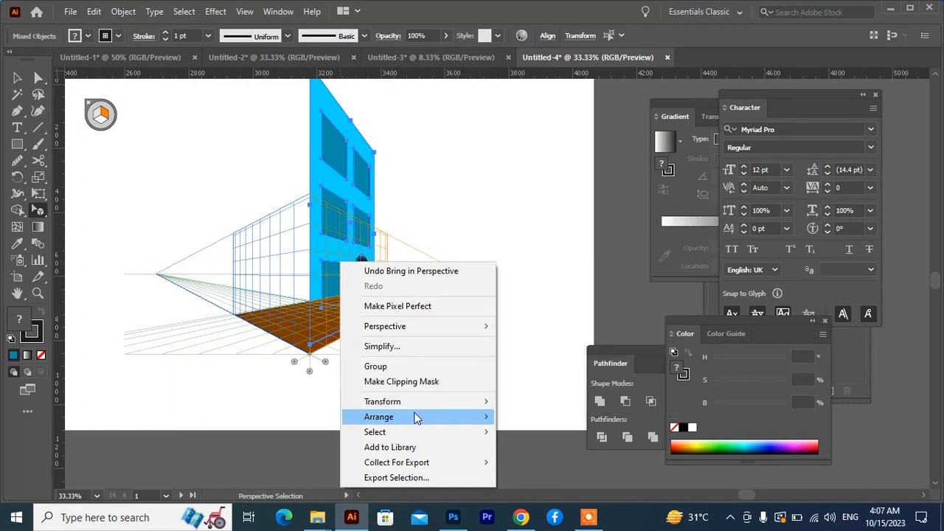
mouse_move(415, 418)
click(541, 417)
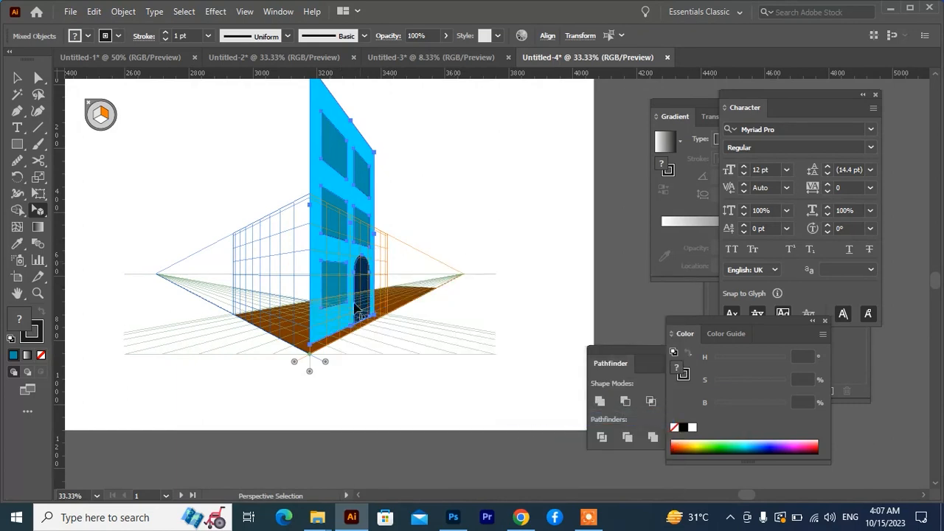
drag(339, 301, 333, 316)
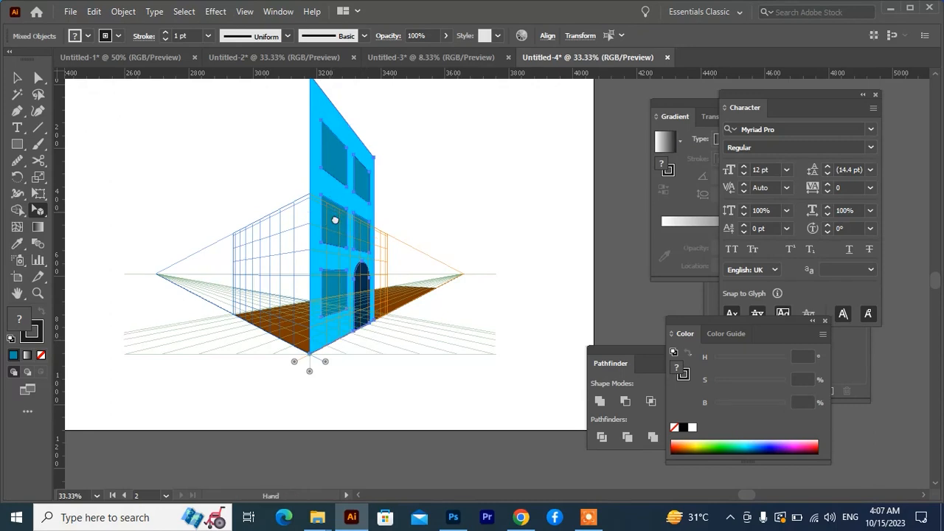
scroll(333, 217, up, 1)
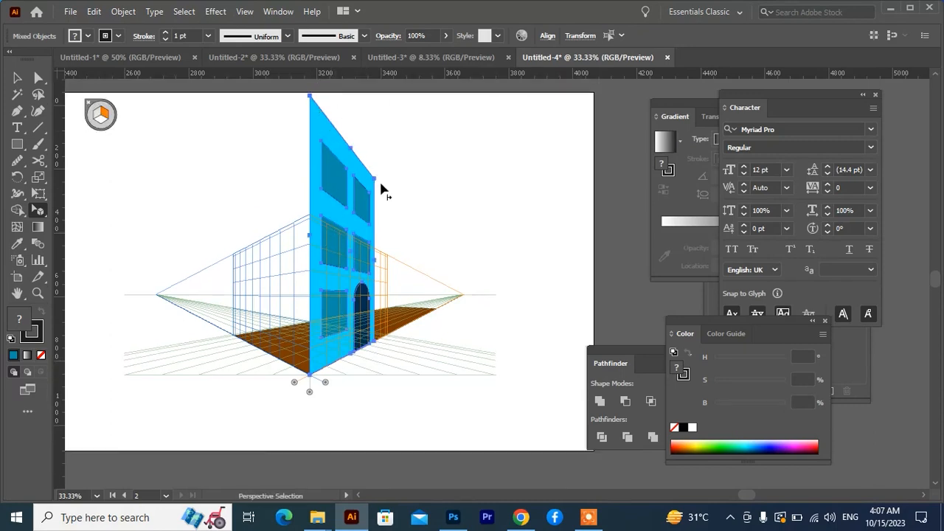
Scale the light blue facade down to fit inside the right wall grid, anchored at the bottom centre corner.
drag(376, 179, 350, 234)
drag(357, 281, 319, 295)
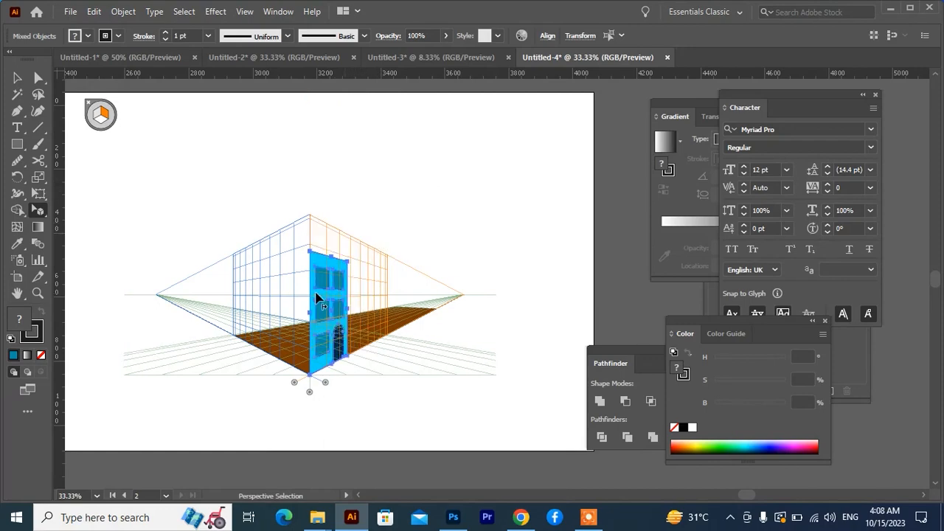
scroll(317, 293, up, 2)
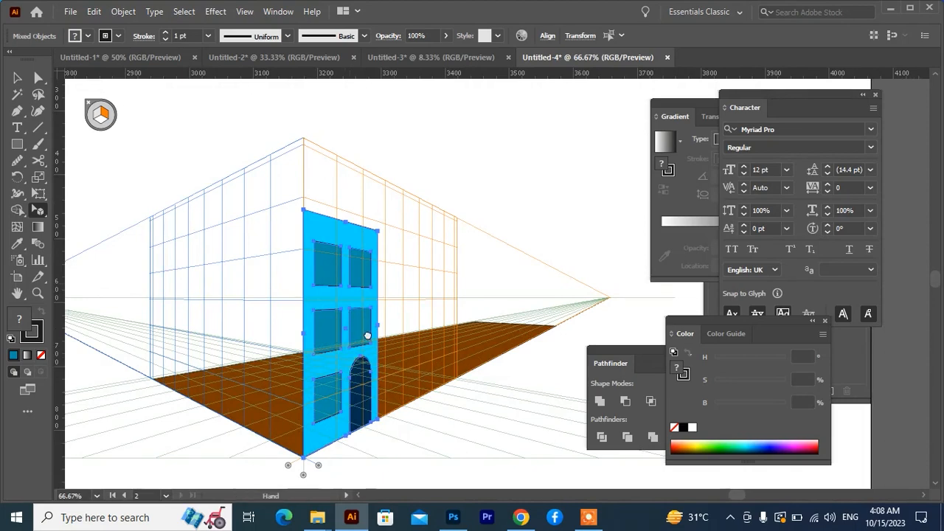
drag(367, 335, 423, 302)
drag(434, 209, 448, 168)
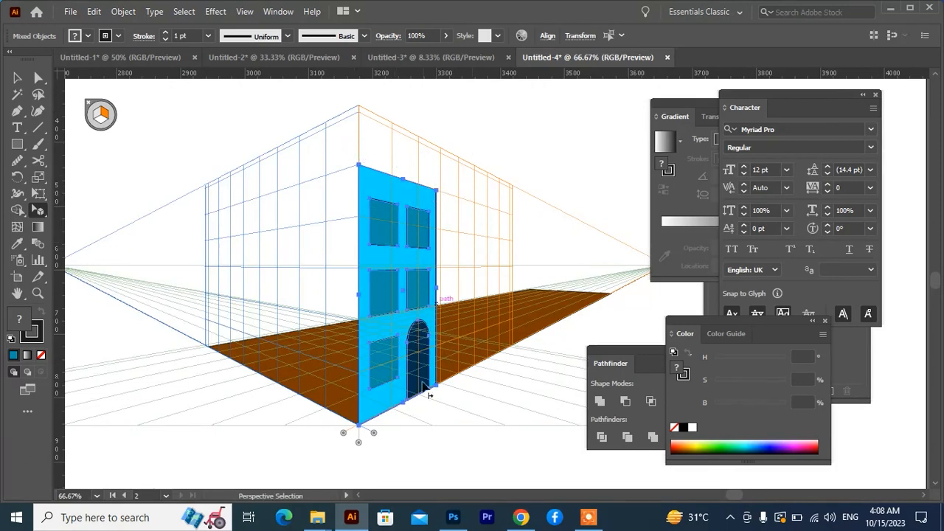
Activate the left grid plane and bring the complete dark blue facade into perspective beside the light blue one.
scroll(354, 393, down, 2)
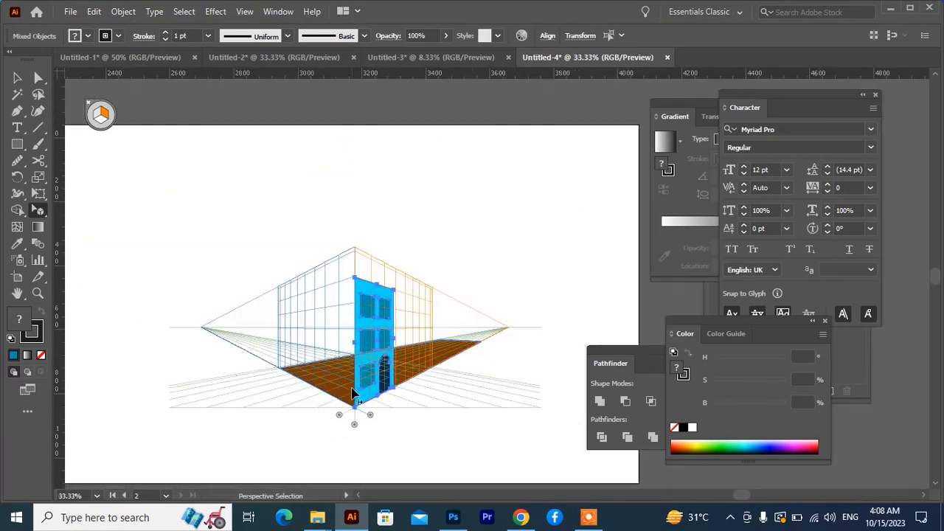
scroll(366, 386, down, 3)
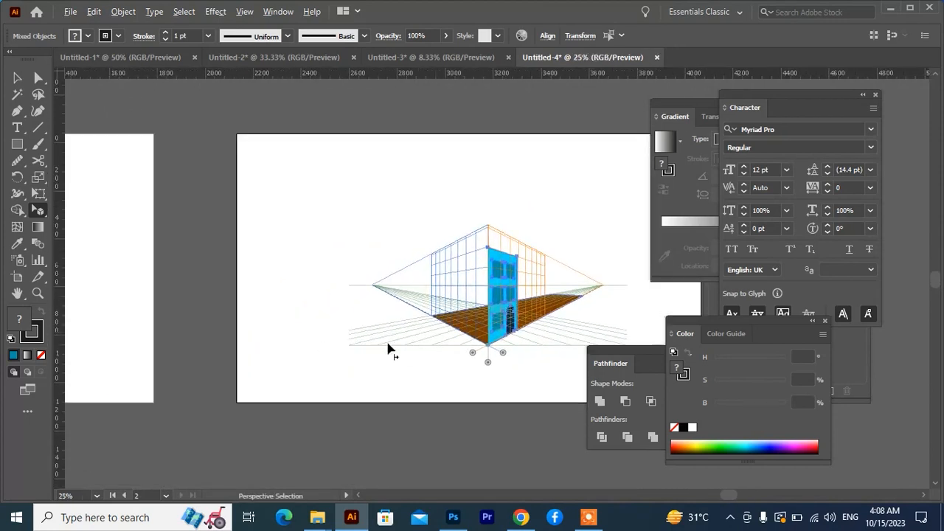
mouse_move(118, 316)
mouse_down()
mouse_move(261, 331)
mouse_move(126, 328)
mouse_up()
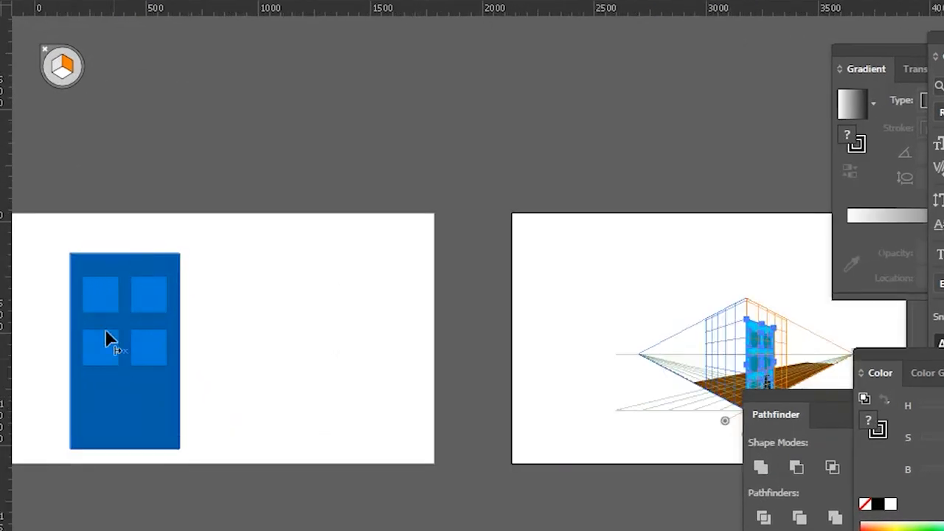
click(59, 68)
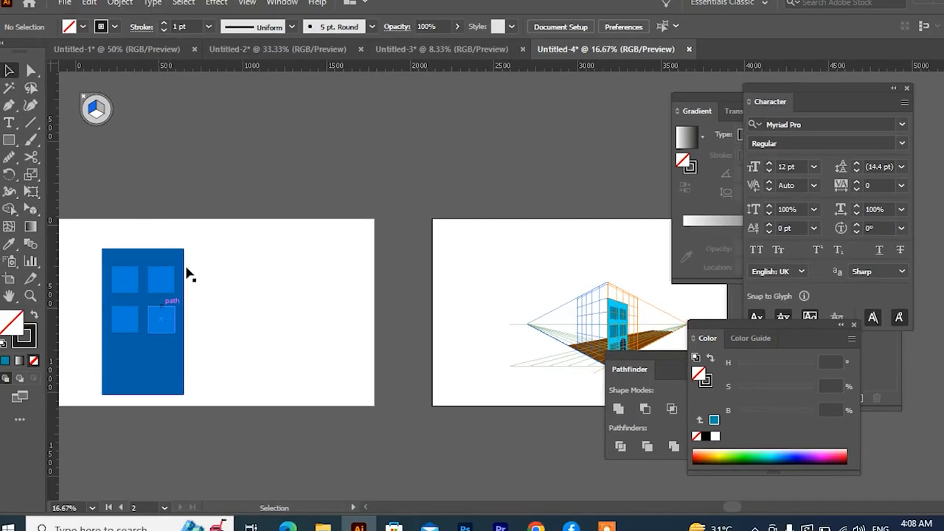
drag(198, 235, 50, 476)
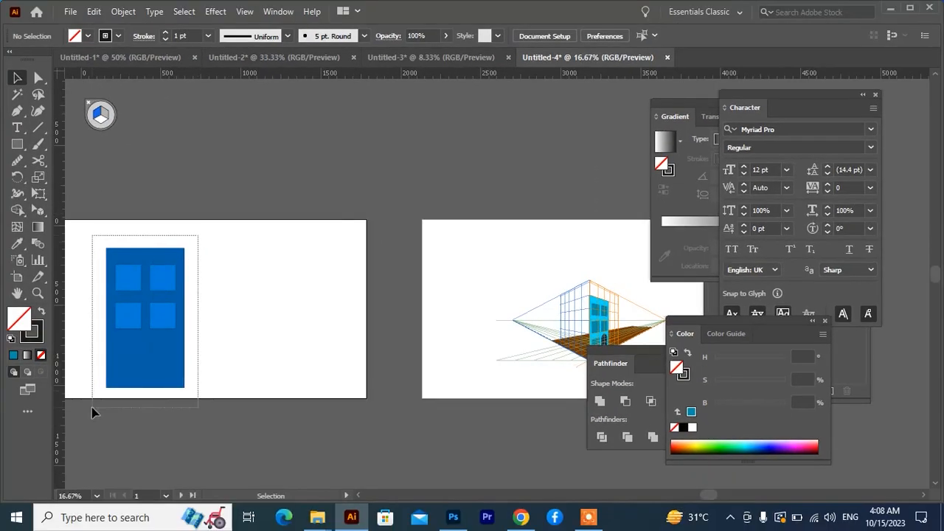
drag(91, 407, 92, 408)
click(38, 211)
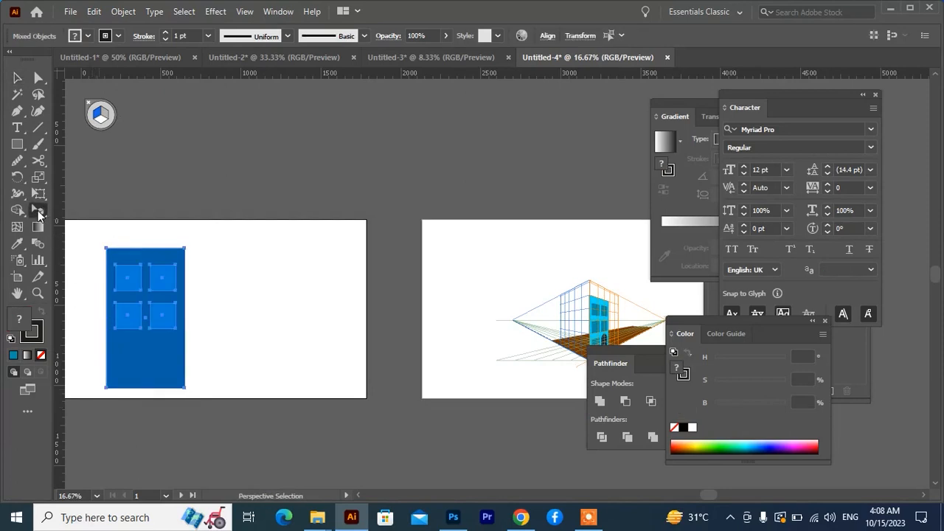
drag(138, 336, 445, 327)
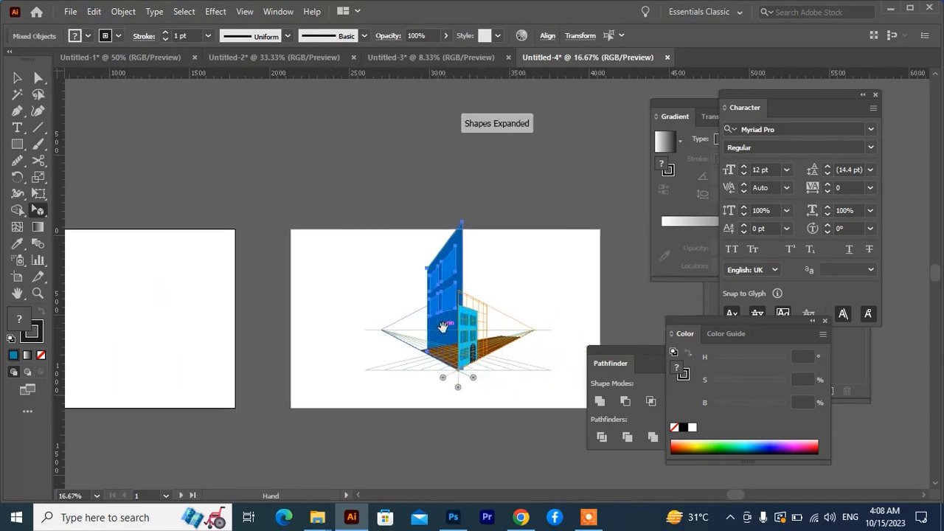
Bring the dark blue facade to the front and align its lower corner with the grid's bottom centre corner.
scroll(449, 358, up, 3)
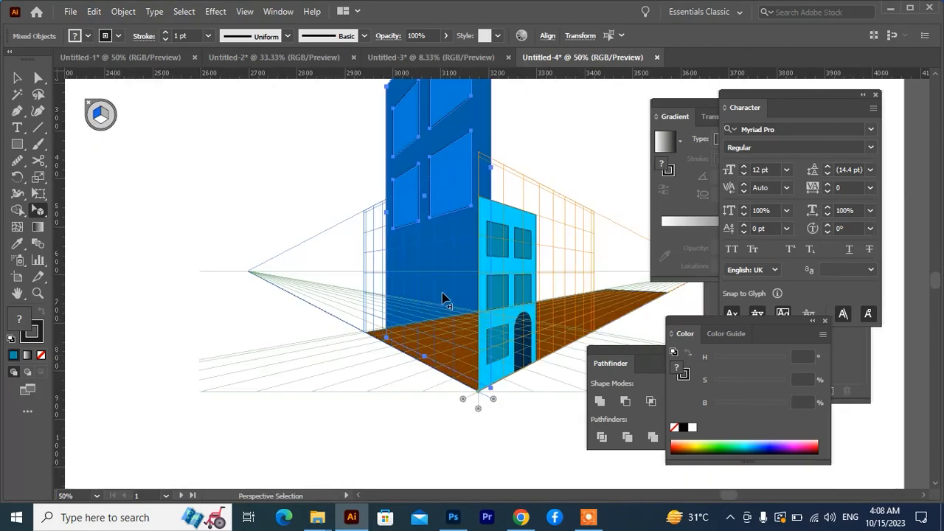
key(ctrl+shift+bracketright)
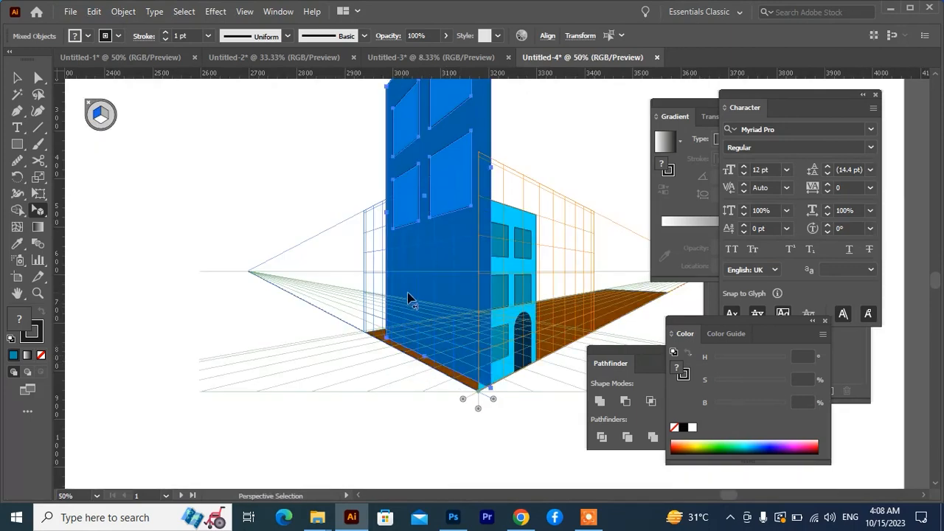
drag(440, 278, 443, 309)
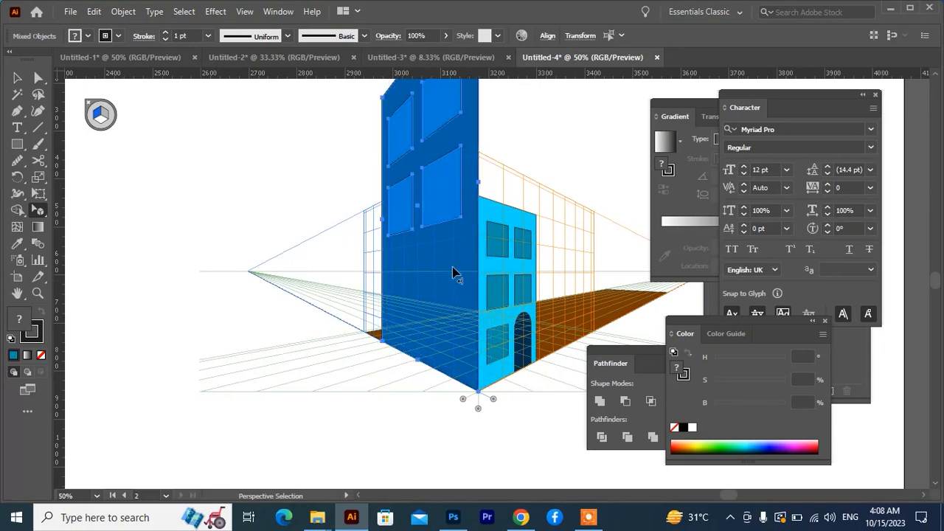
Scale the dark blue facade down so its top edge meets the light blue facade at the shared building corner.
scroll(449, 266, up, 3)
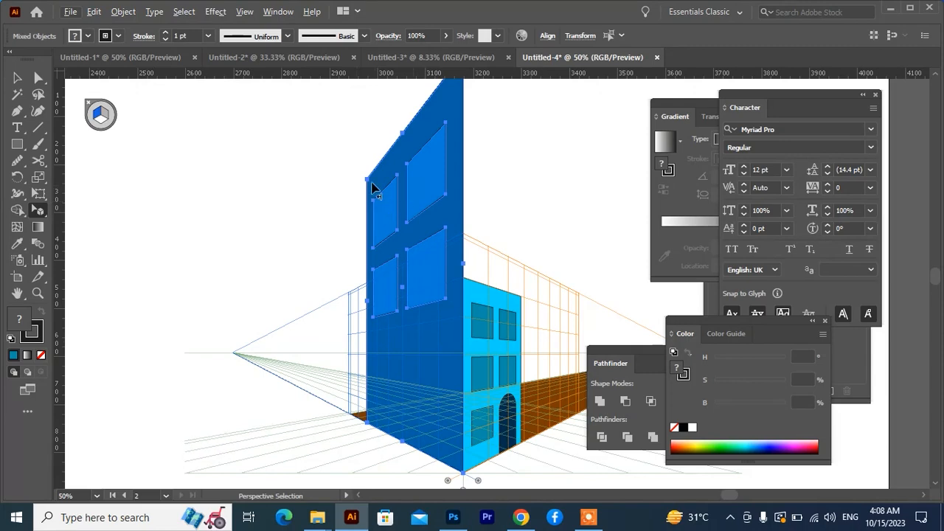
drag(365, 180, 405, 234)
scroll(474, 320, up, 2)
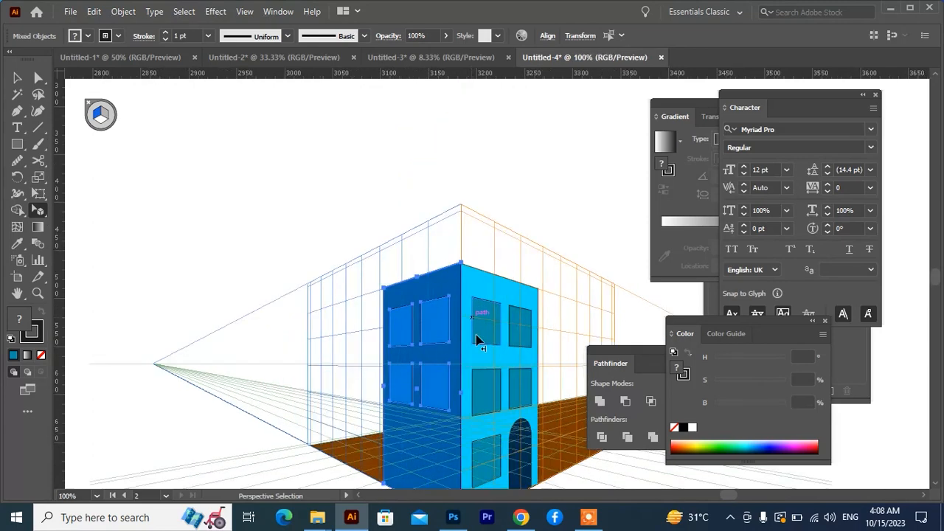
drag(473, 328, 424, 214)
scroll(451, 372, down, 2)
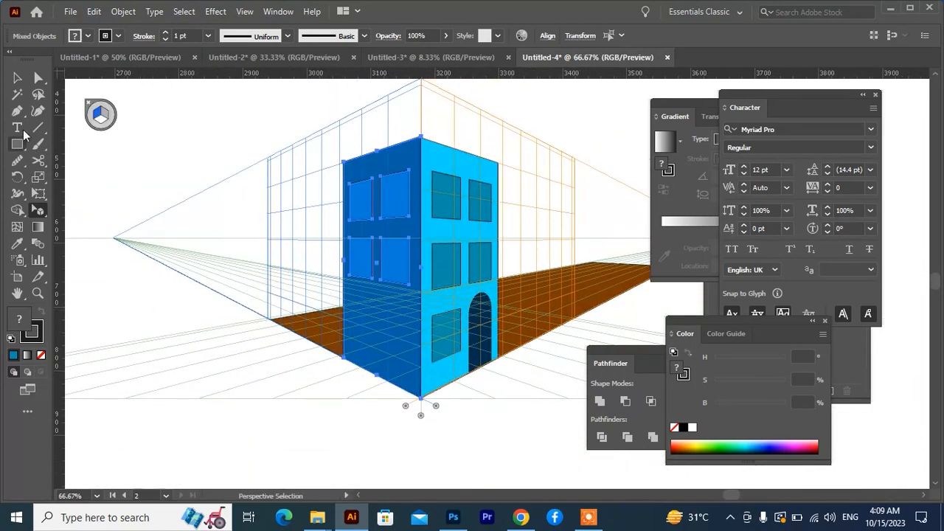
Activate the horizontal grid plane and extend the brown ground's front corner slightly past the building's bottom corner.
click(103, 122)
click(171, 231)
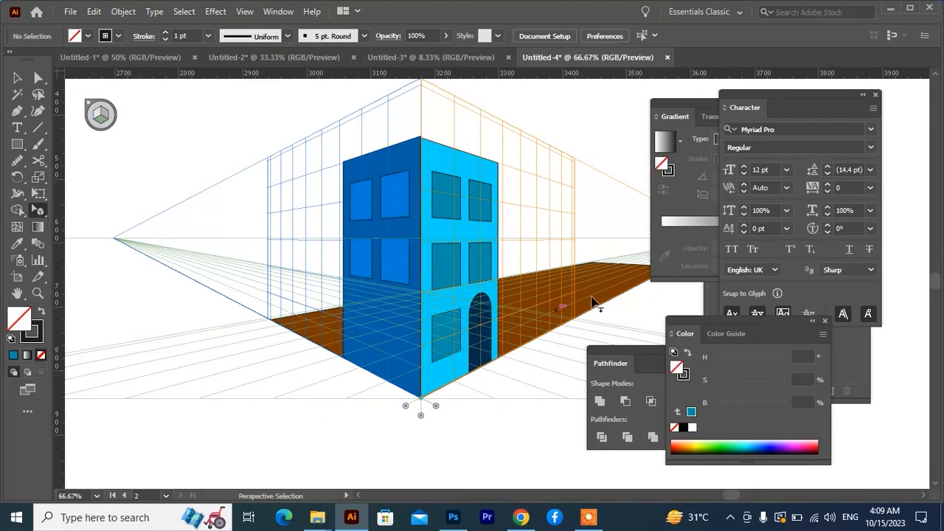
mouse_move(590, 308)
mouse_down()
mouse_move(604, 308)
mouse_move(594, 305)
mouse_up()
drag(415, 417, 420, 421)
scroll(416, 404, down, 1)
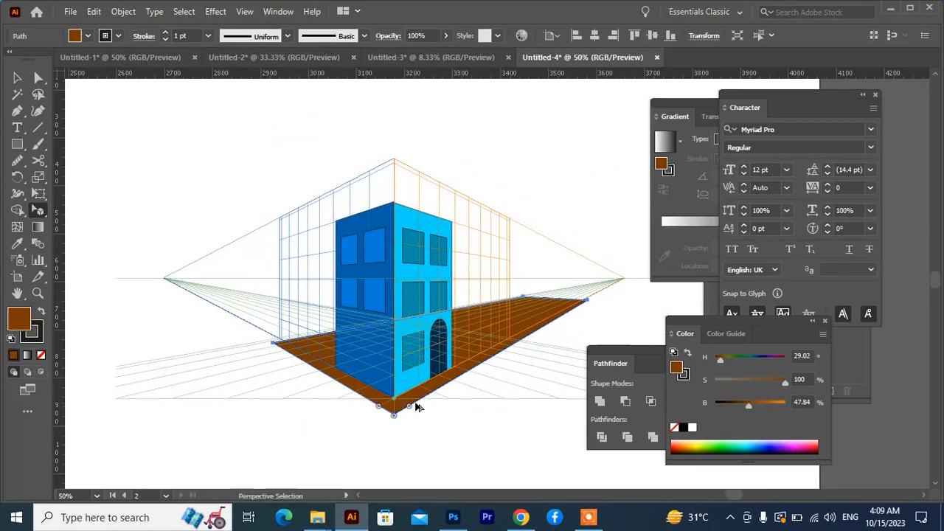
Activate the right grid plane and draw a thin strip below the ground's right front edge, filled orange with 85.1% brightness.
scroll(416, 405, up, 2)
scroll(467, 367, down, 2)
drag(466, 350, 469, 332)
scroll(421, 356, up, 1)
click(105, 115)
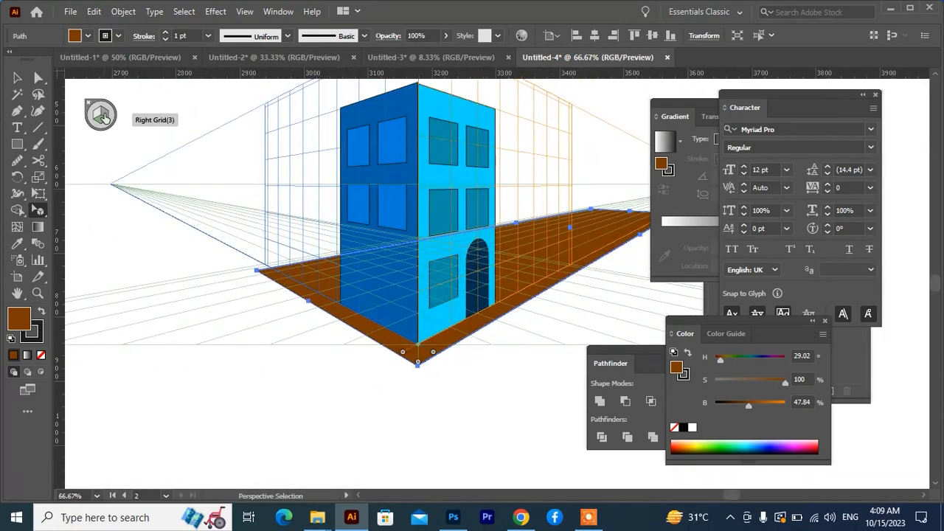
key(ctrl+shift+a)
click(16, 145)
drag(417, 361, 588, 277)
drag(748, 404, 772, 382)
Remove the outlines from the orange strip and the brown ground.
key(v)
scroll(447, 379, up, 2)
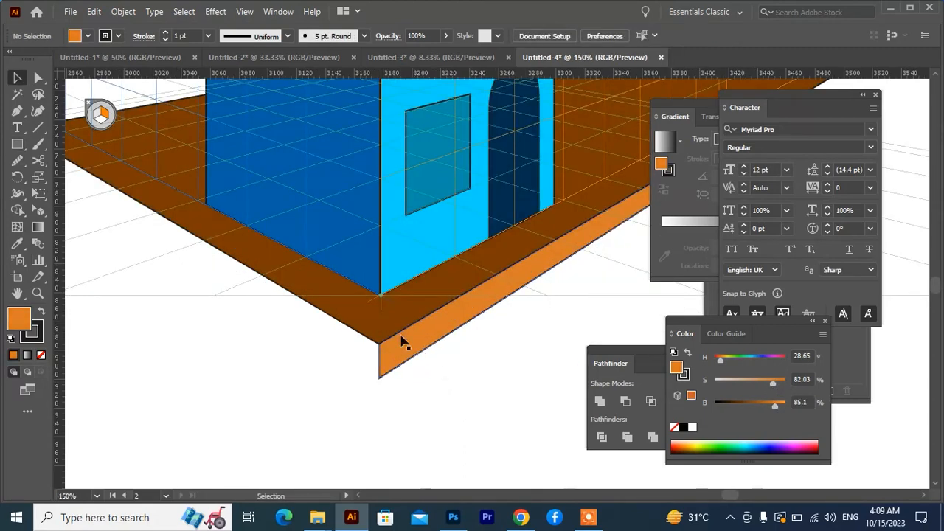
click(381, 413)
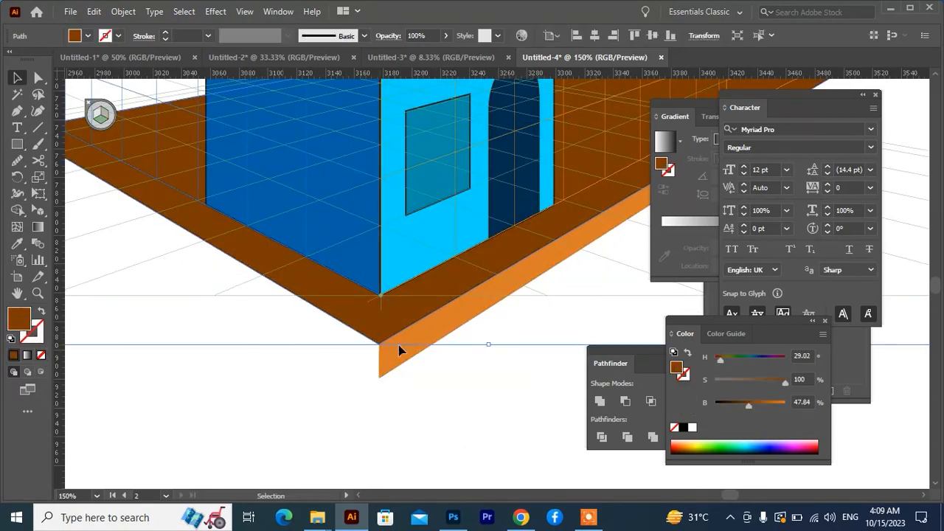
scroll(398, 349, down, 2)
scroll(465, 354, up, 1)
drag(537, 348, 476, 318)
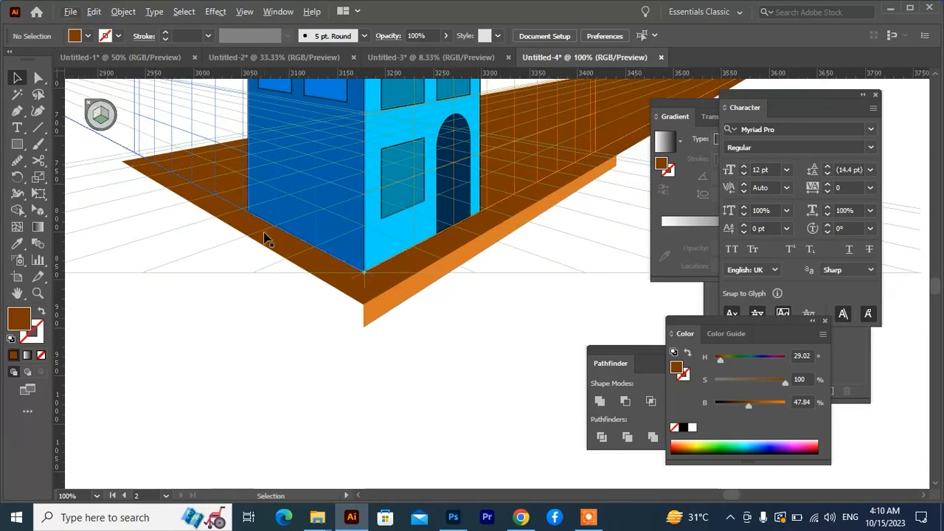
Activate the left grid plane and draw a thin brown strip below the ground's left front edge.
scroll(339, 295, down, 1)
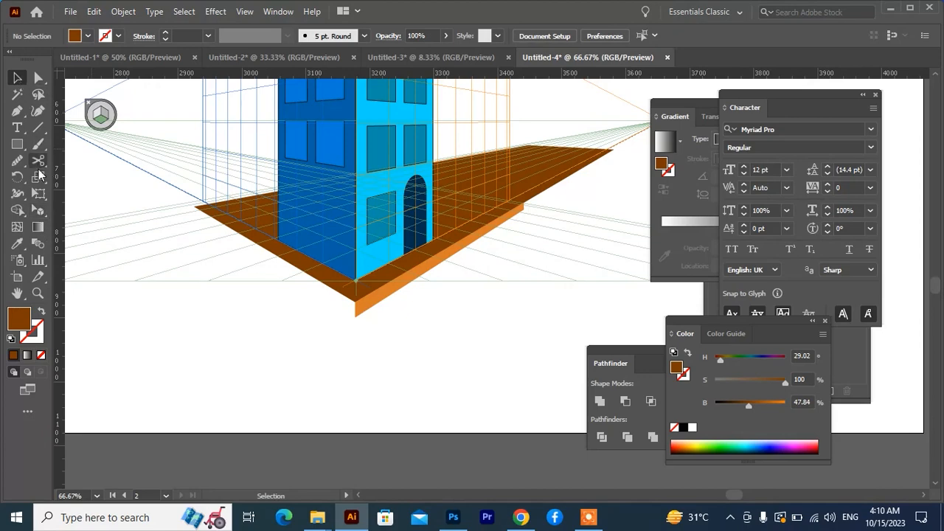
click(40, 211)
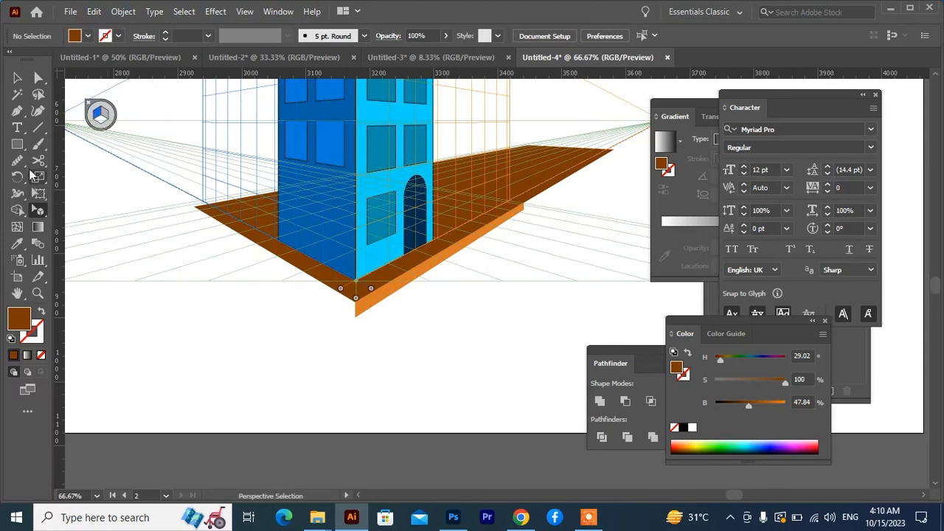
click(22, 146)
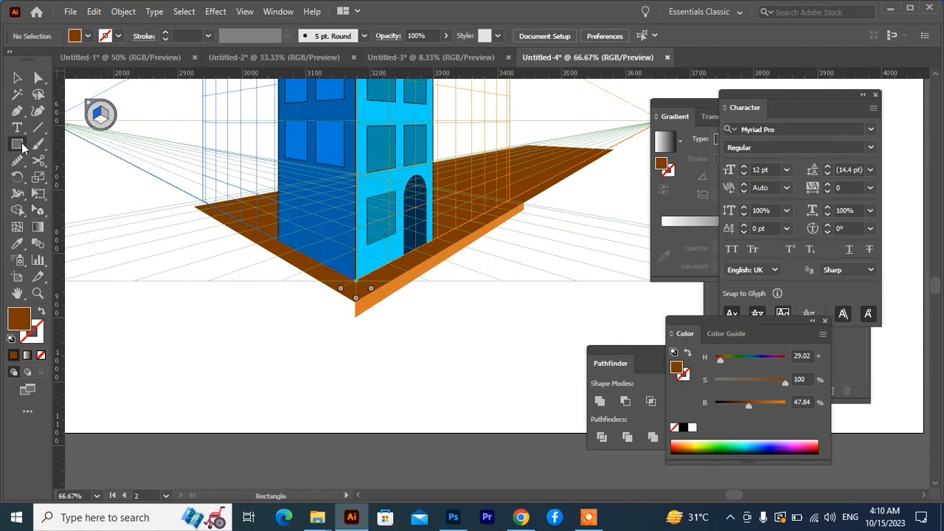
drag(354, 304, 194, 217)
scroll(369, 332, up, 3)
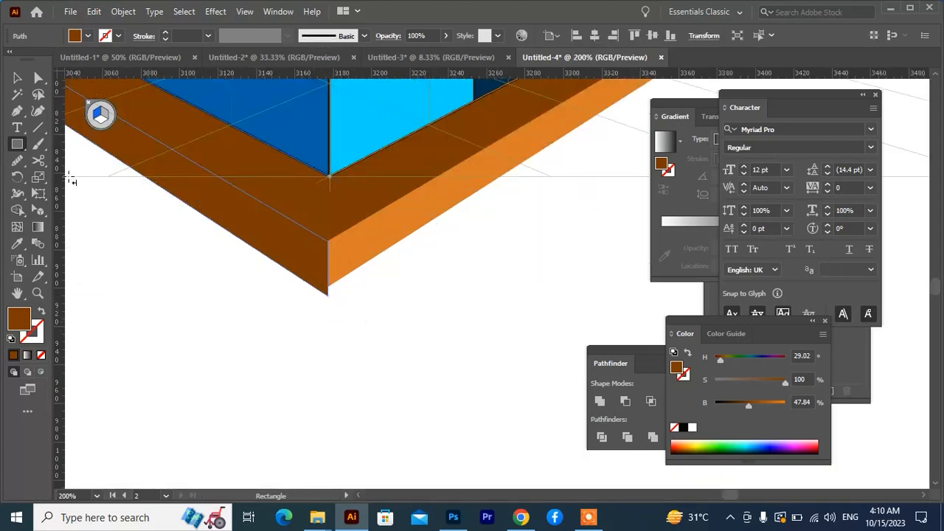
Align the left strip's lower front corner with the orange strip's corner and darken its fill to 30.98% brightness.
click(39, 211)
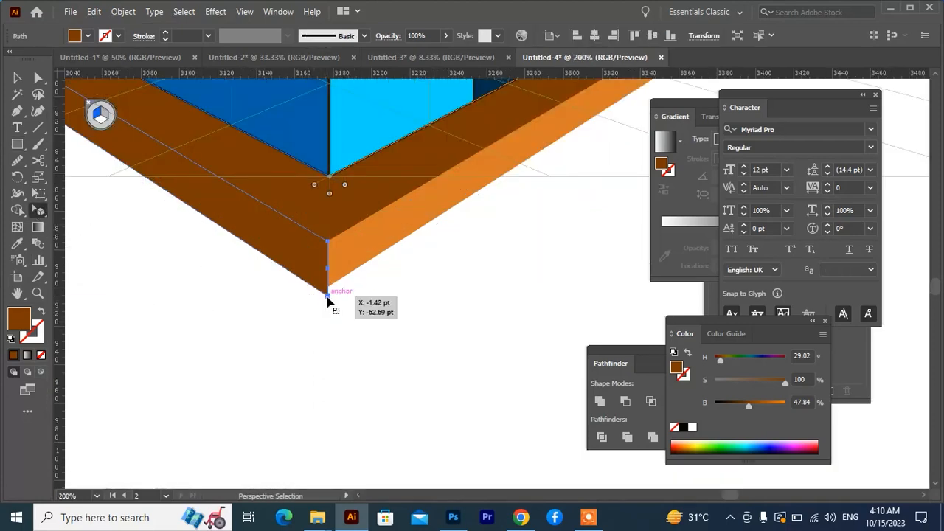
drag(328, 298, 339, 305)
scroll(341, 302, down, 1)
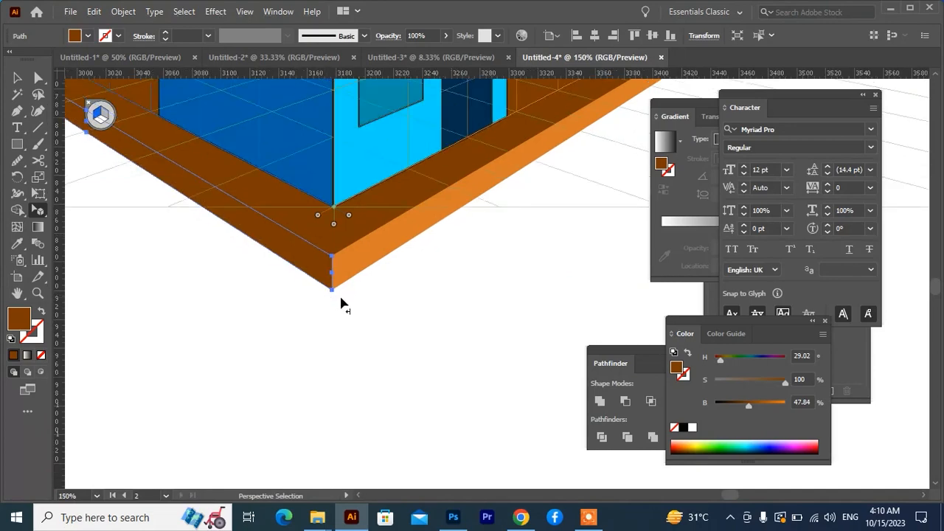
scroll(341, 302, down, 1)
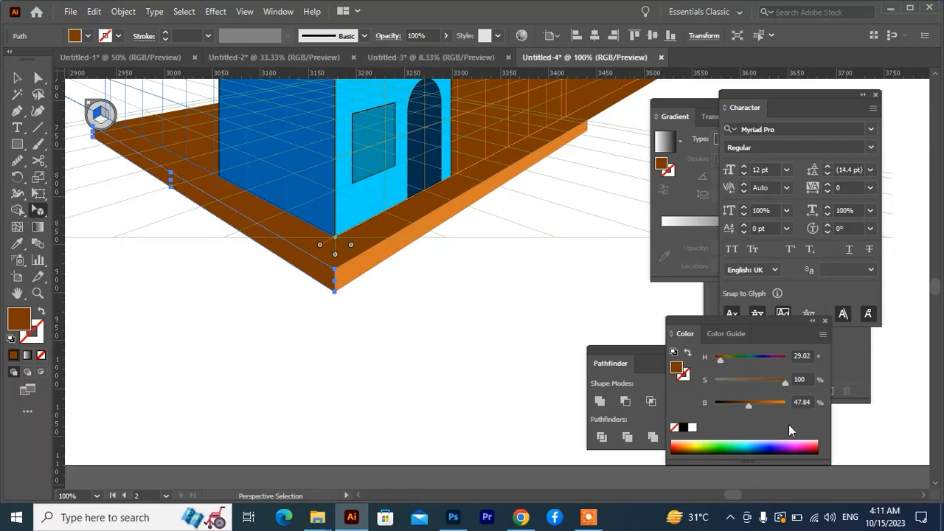
drag(748, 411, 739, 411)
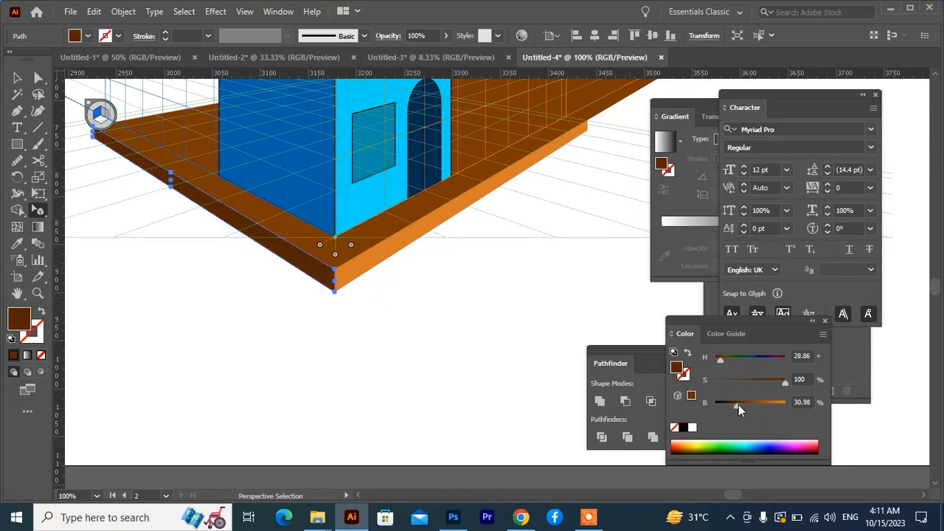
key(v)
click(383, 387)
scroll(383, 387, down, 2)
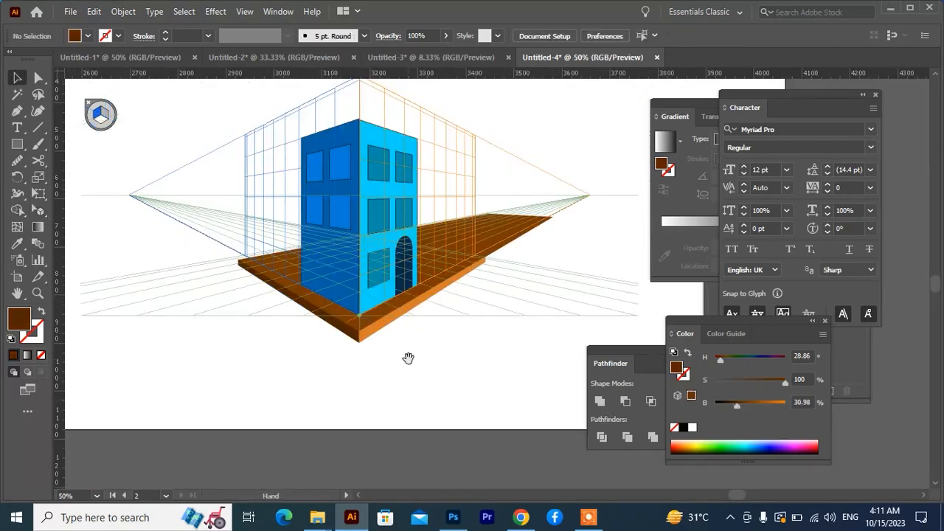
Activate the horizontal grid plane and pull the ground's far right corner in to meet the end of the orange strip.
scroll(521, 280, up, 2)
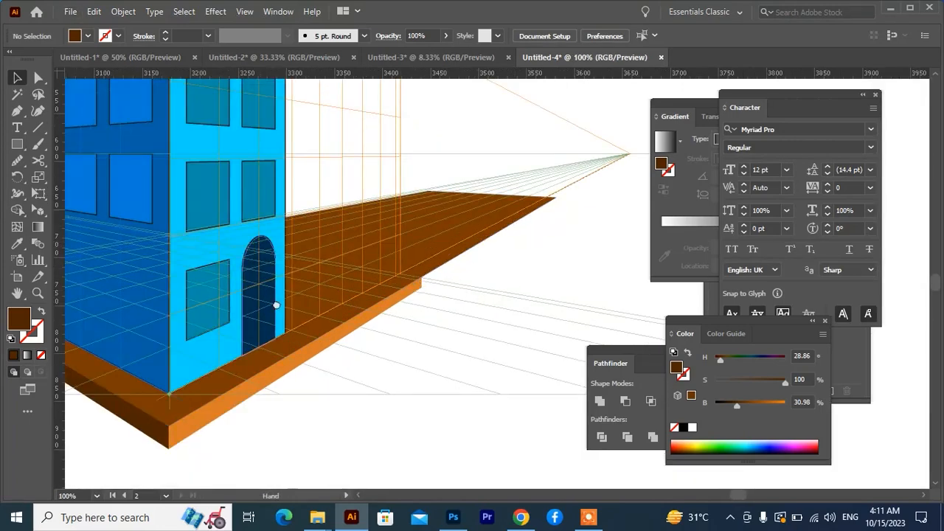
drag(274, 308, 308, 304)
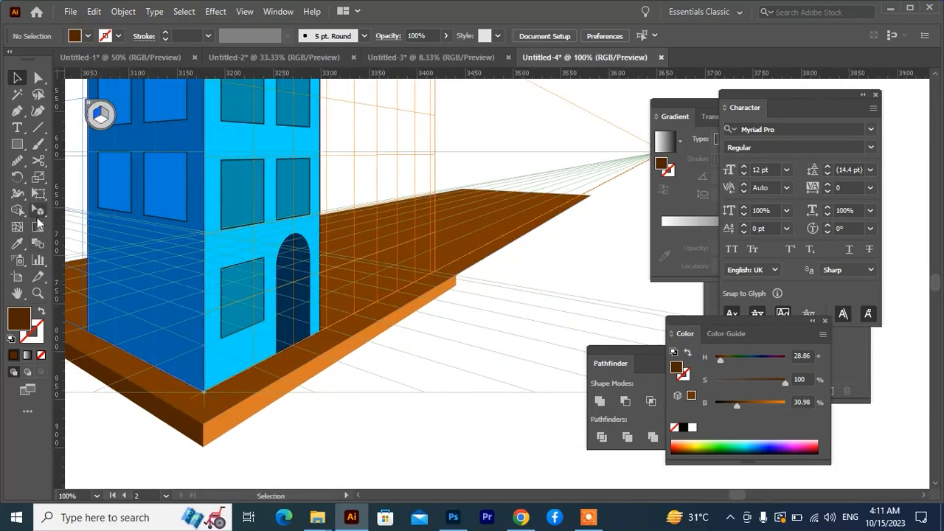
click(39, 212)
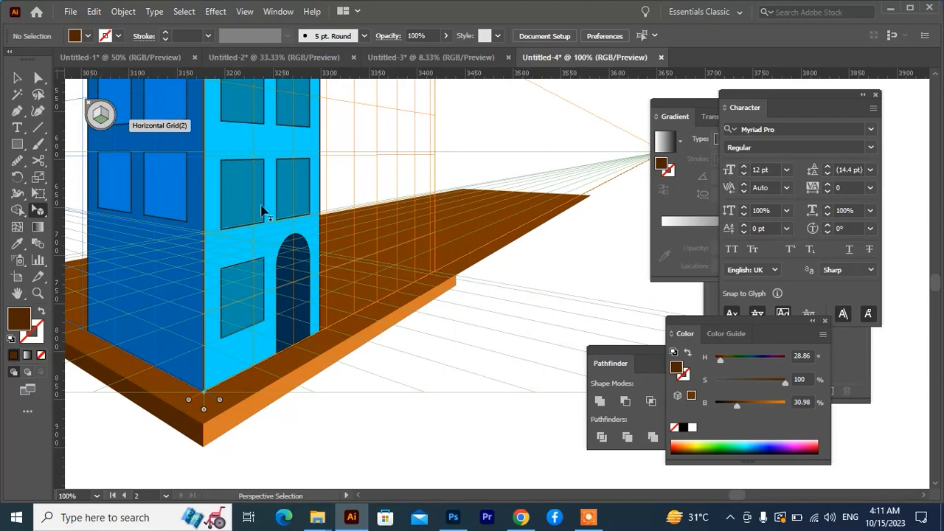
click(504, 248)
drag(590, 195, 457, 279)
key(ctrl+minus)
key(v)
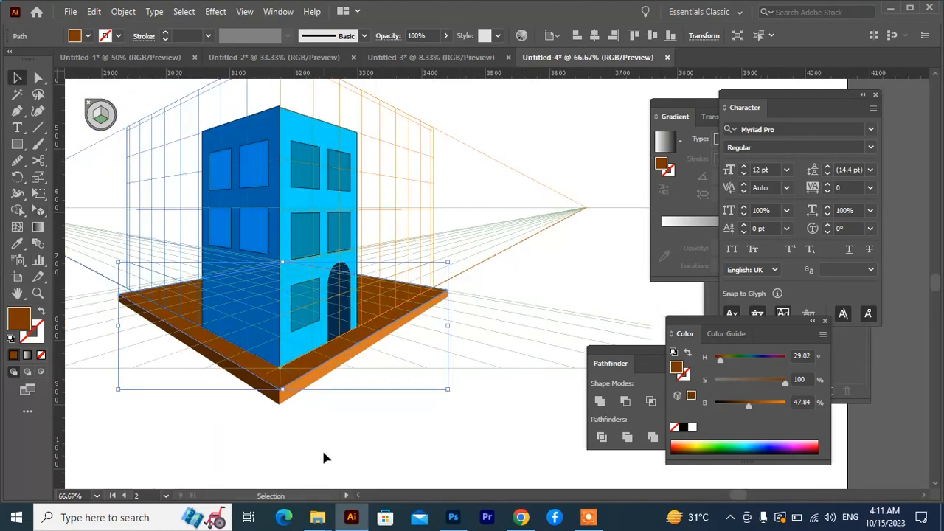
key(ctrl+minus)
click(332, 428)
scroll(332, 421, up, 1)
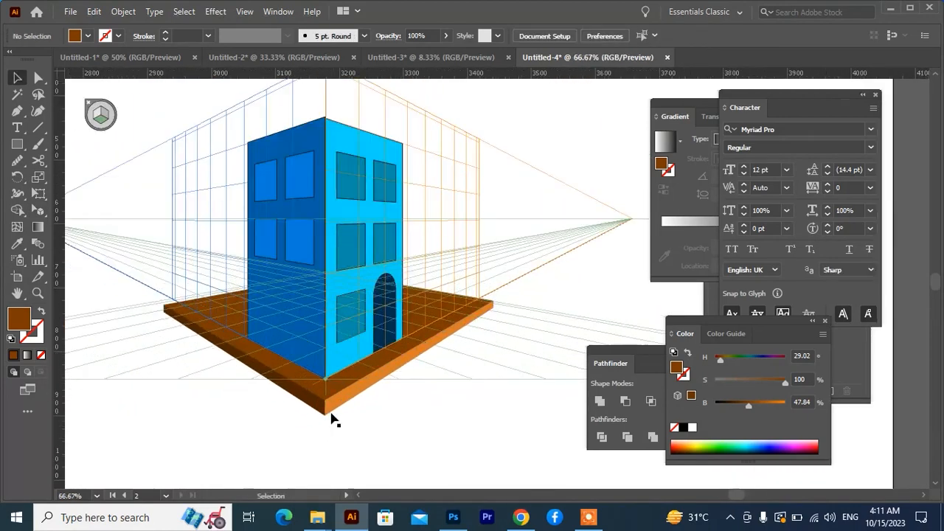
drag(339, 310, 378, 316)
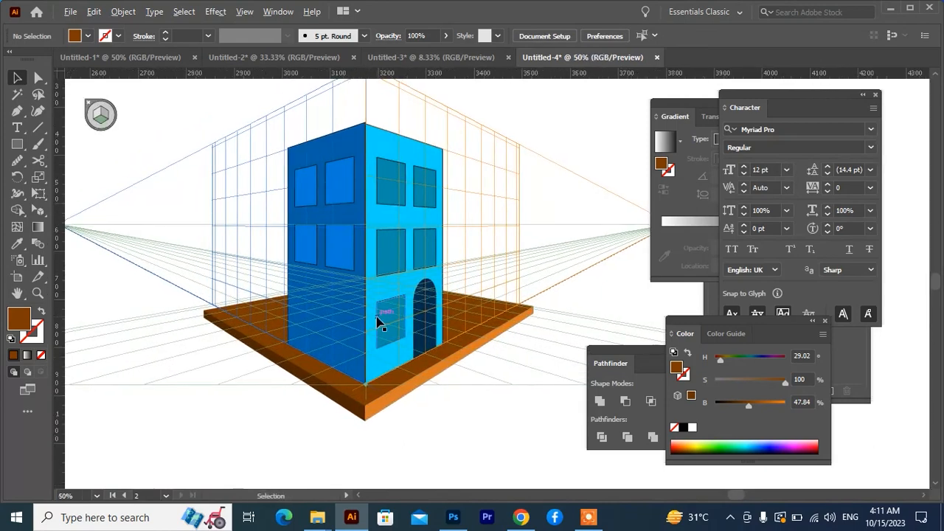
scroll(379, 322, down, 1)
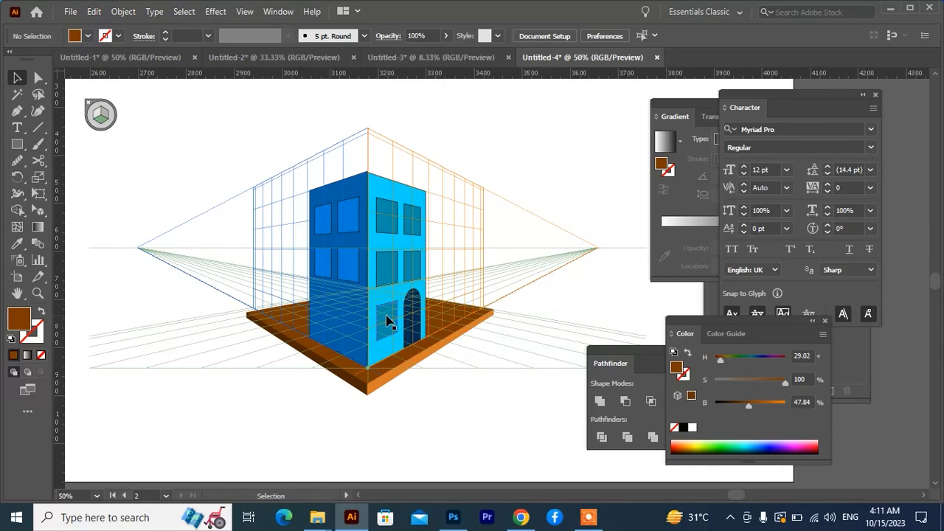
scroll(369, 360, up, 1)
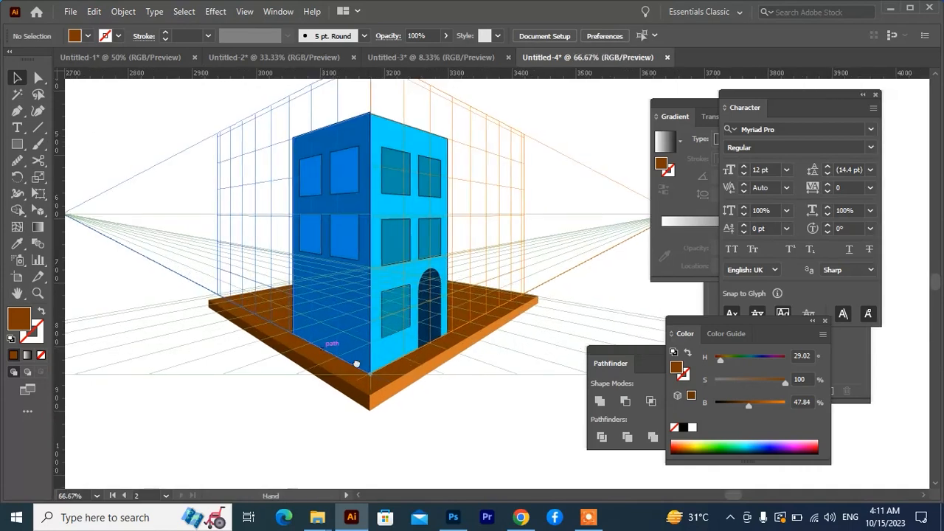
scroll(367, 364, down, 1)
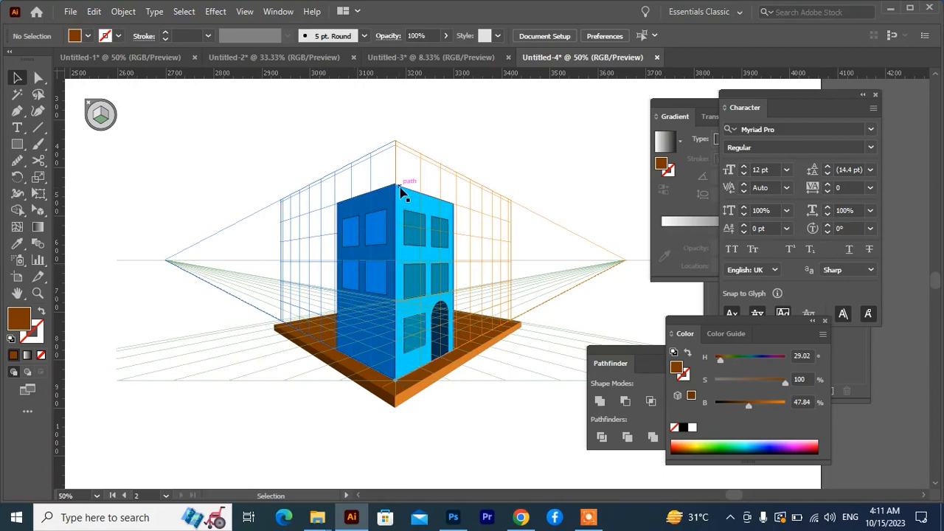
scroll(391, 213, up, 1)
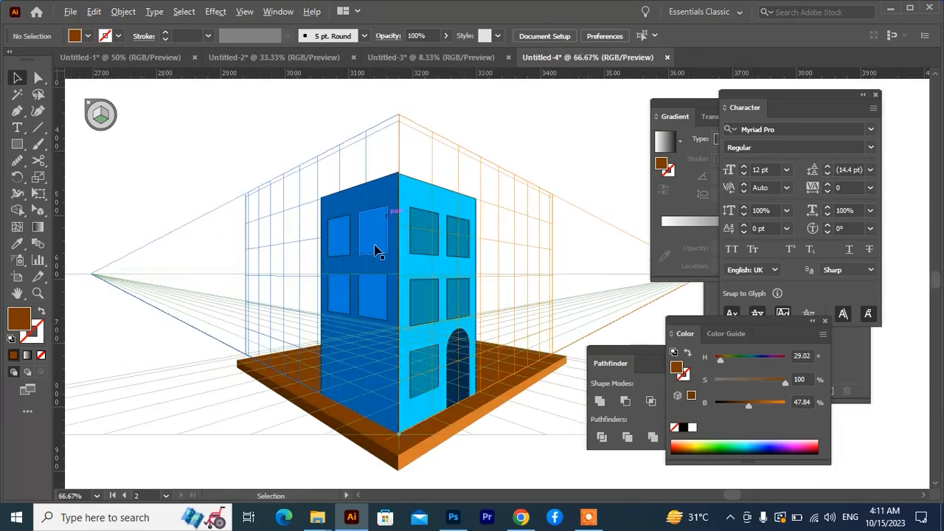
Draw a trial light blue rectangle on the right grid plane in front of the dark blue facade, and delete it.
click(421, 203)
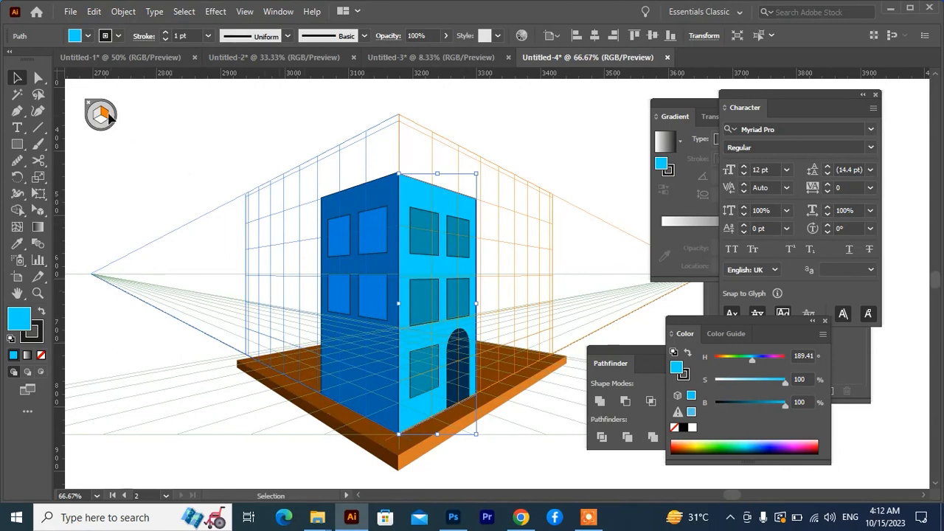
key(m)
key(ctrl+shift+a)
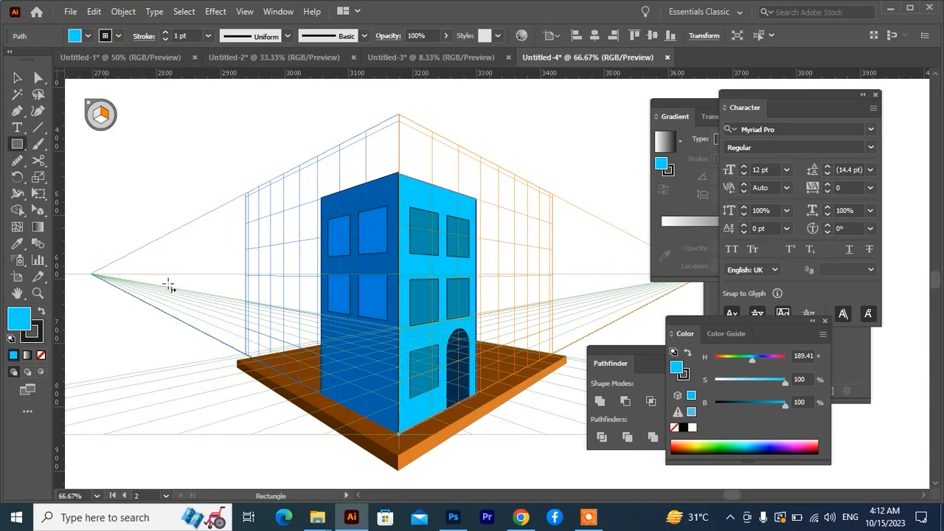
drag(286, 370, 330, 222)
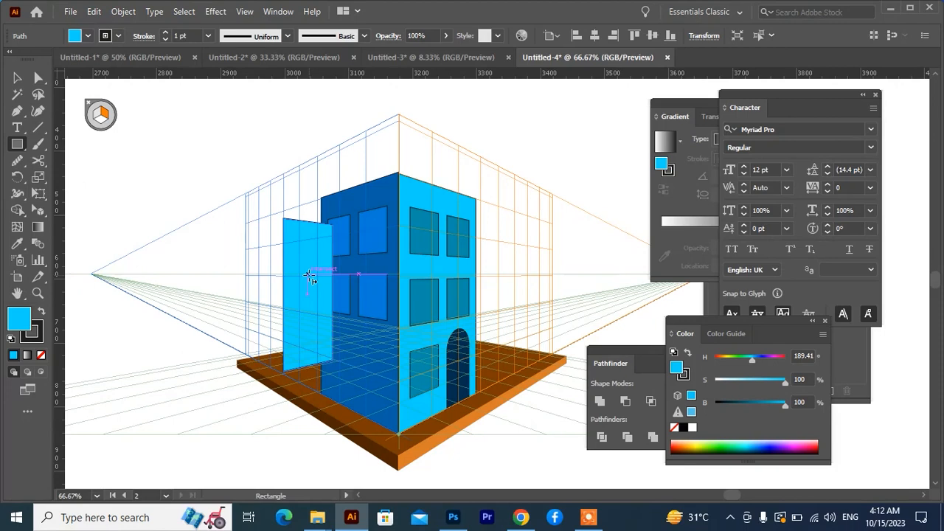
key(v)
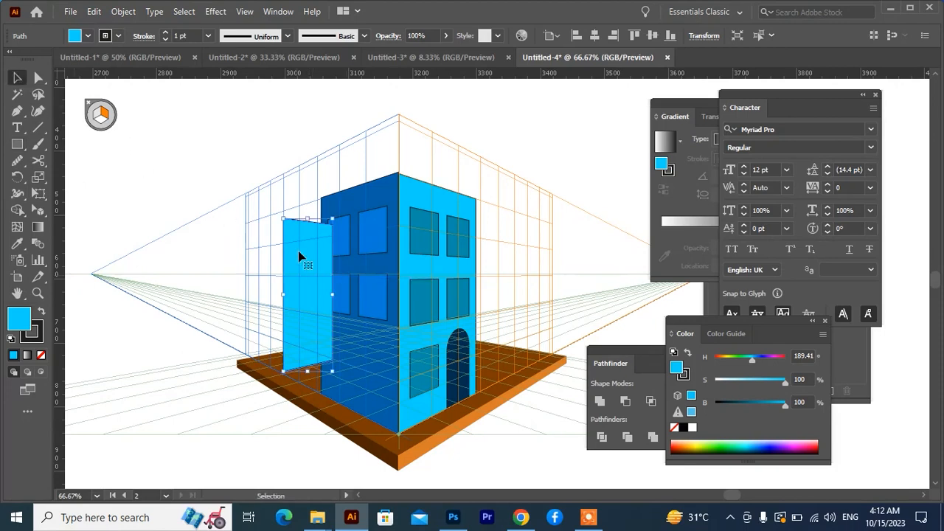
key(Delete)
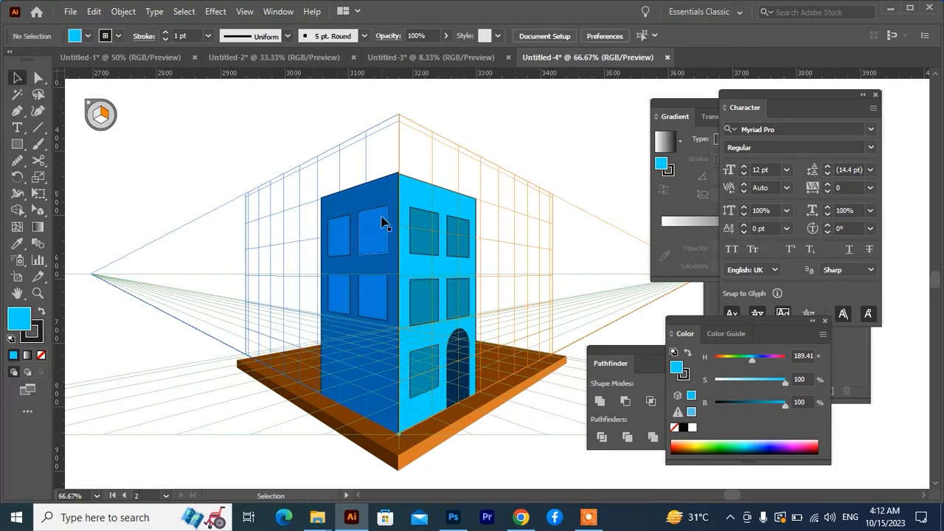
Remove the outlines from the light blue and dark blue facade walls.
scroll(413, 191, up, 3)
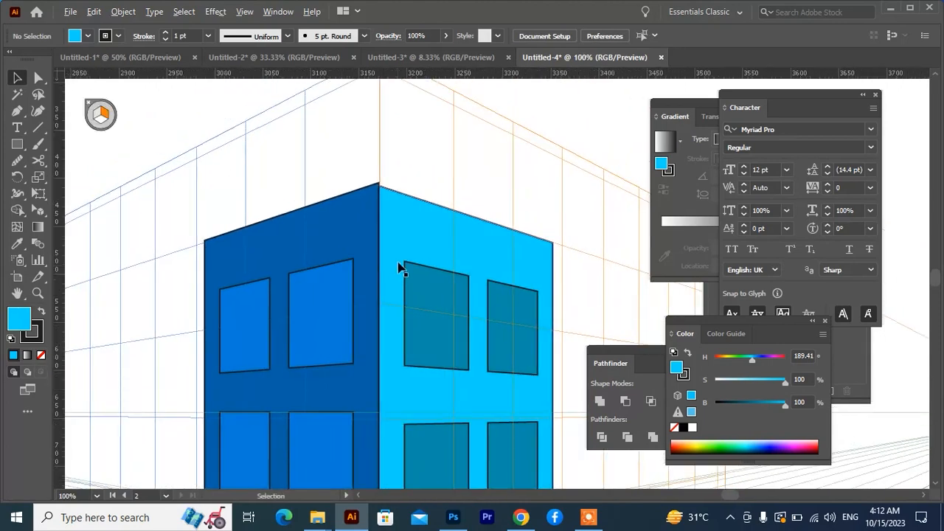
scroll(398, 270, down, 3)
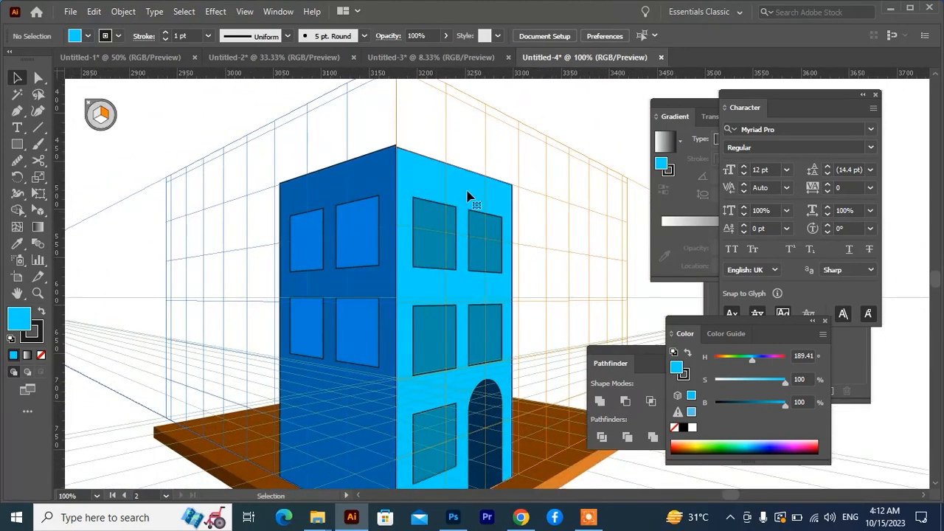
click(467, 197)
click(39, 338)
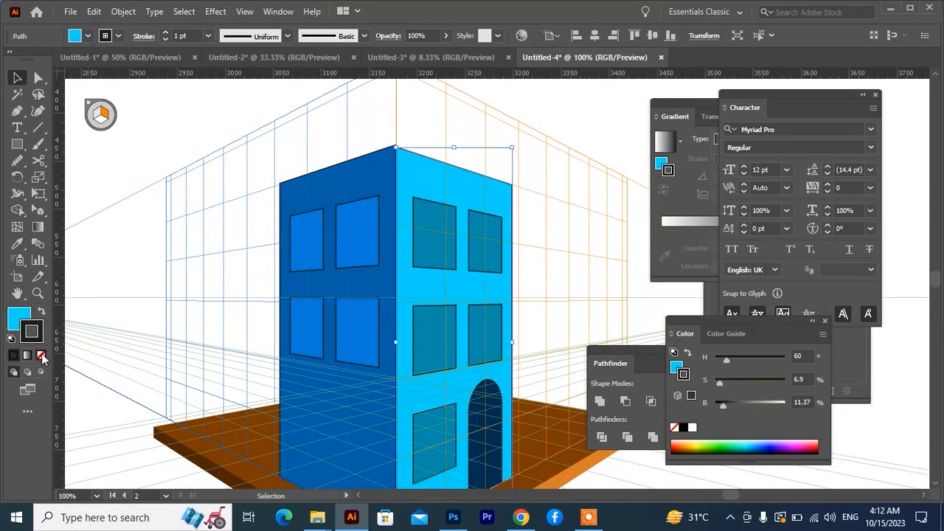
click(40, 355)
click(353, 184)
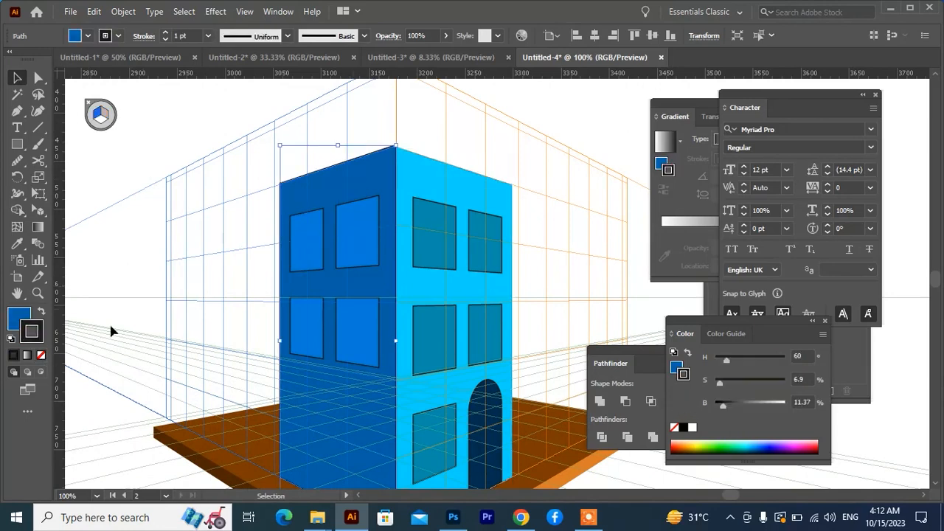
click(40, 355)
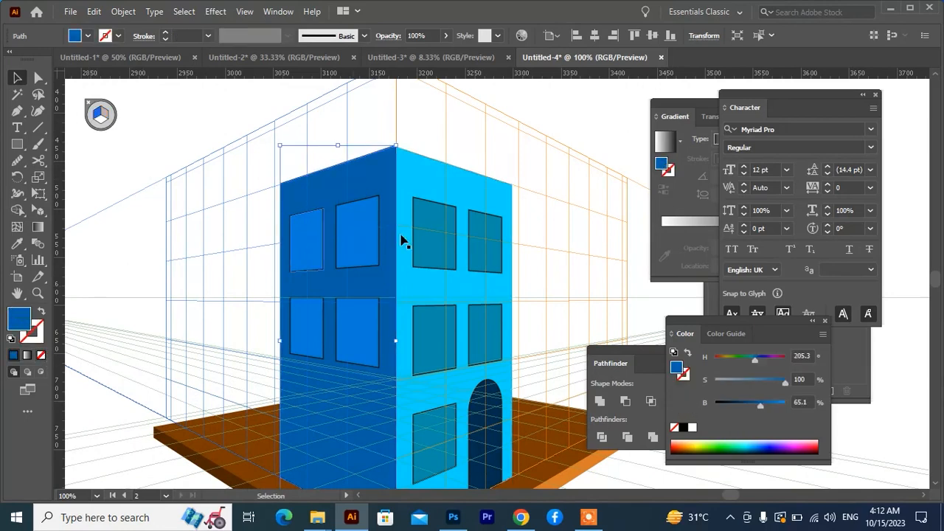
scroll(397, 185, down, 2)
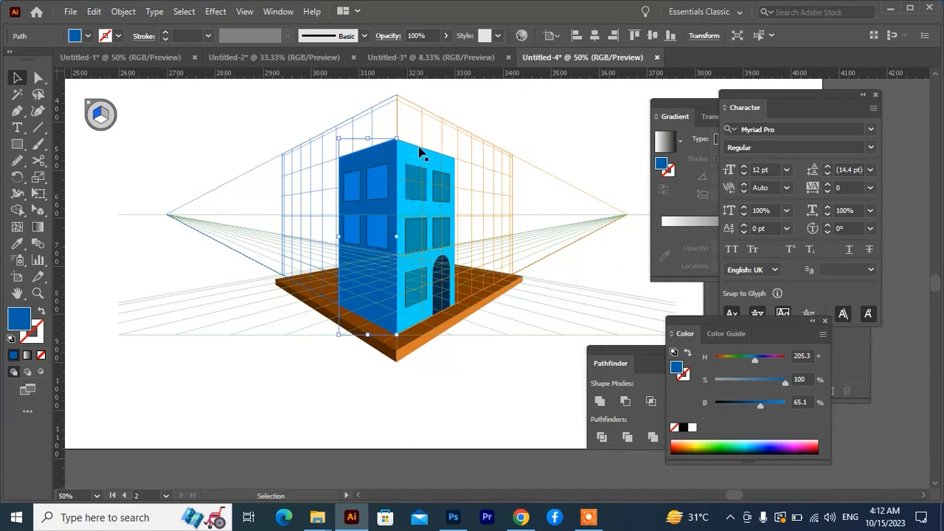
scroll(420, 146, up, 2)
scroll(405, 141, up, 2)
scroll(403, 139, up, 2)
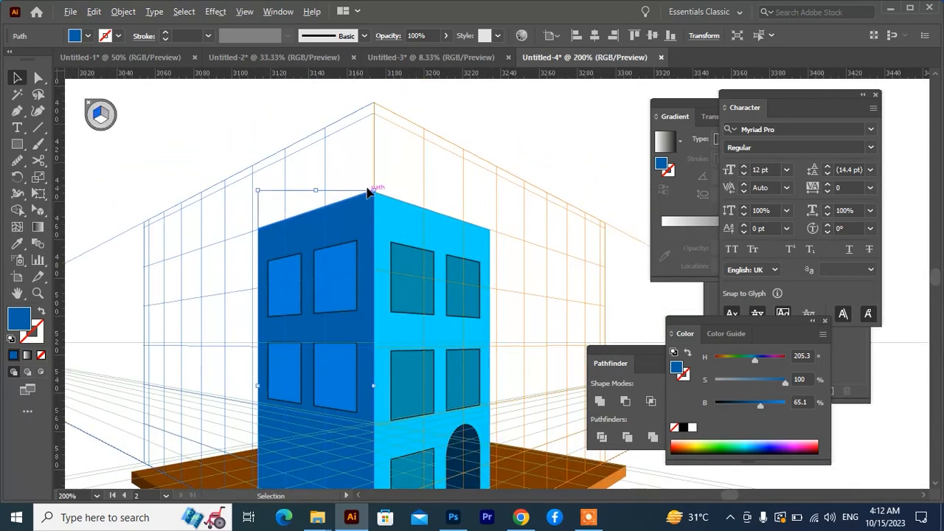
Snap the dark blue facade's upper front corner onto the light blue facade's corner with the Perspective Selection tool.
scroll(390, 212, up, 3)
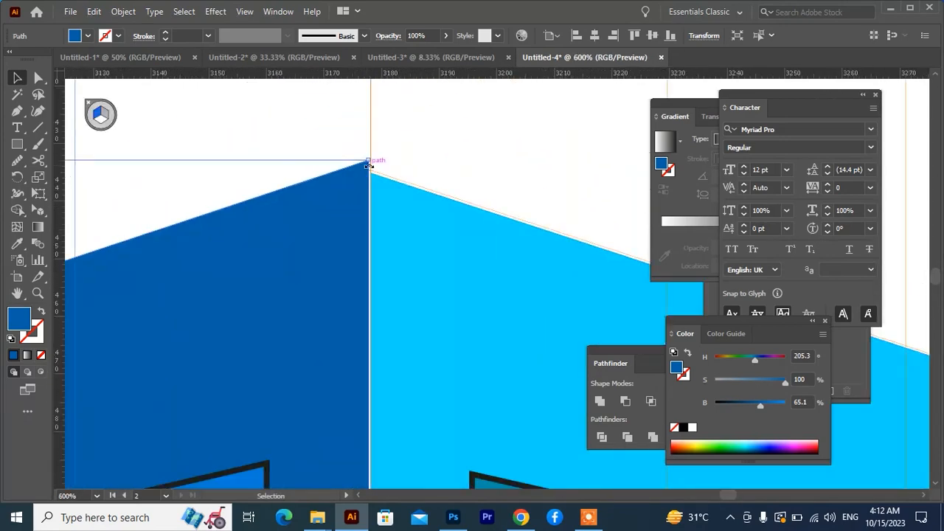
click(36, 211)
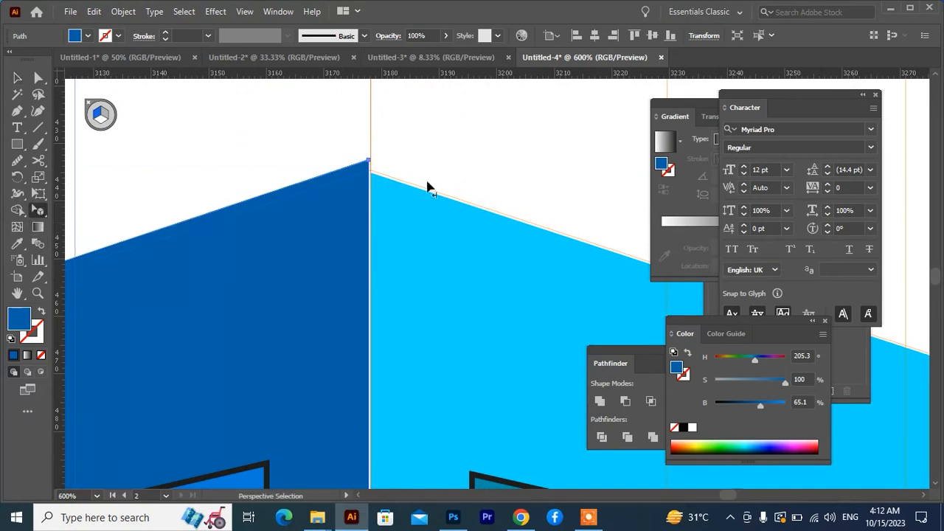
scroll(370, 166, up, 2)
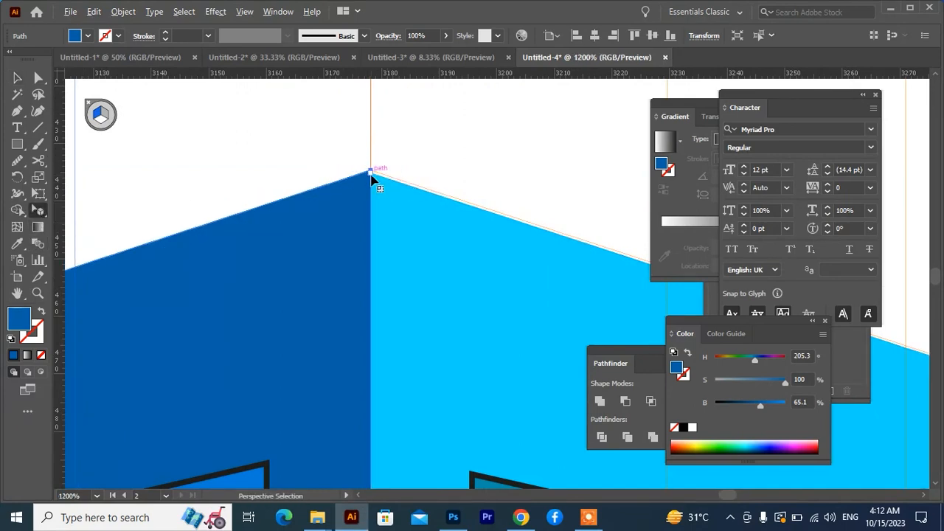
scroll(378, 173, down, 2)
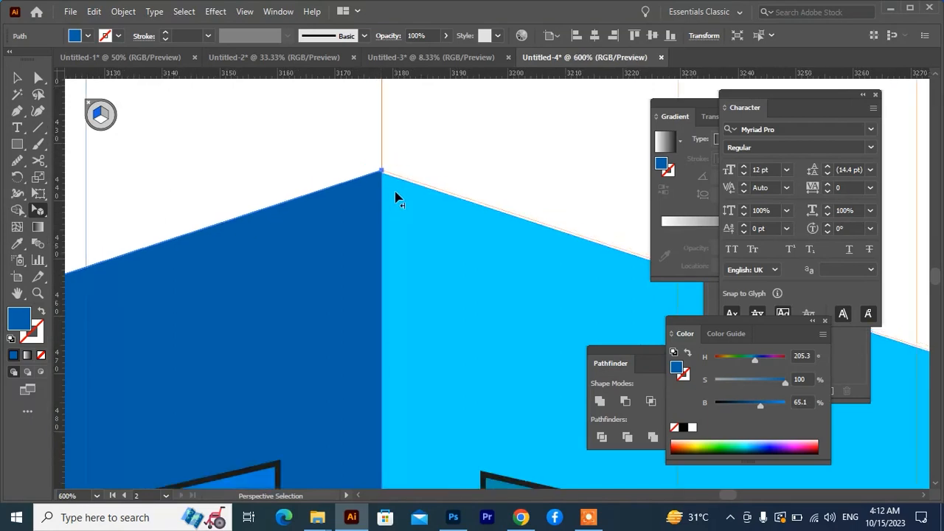
click(383, 177)
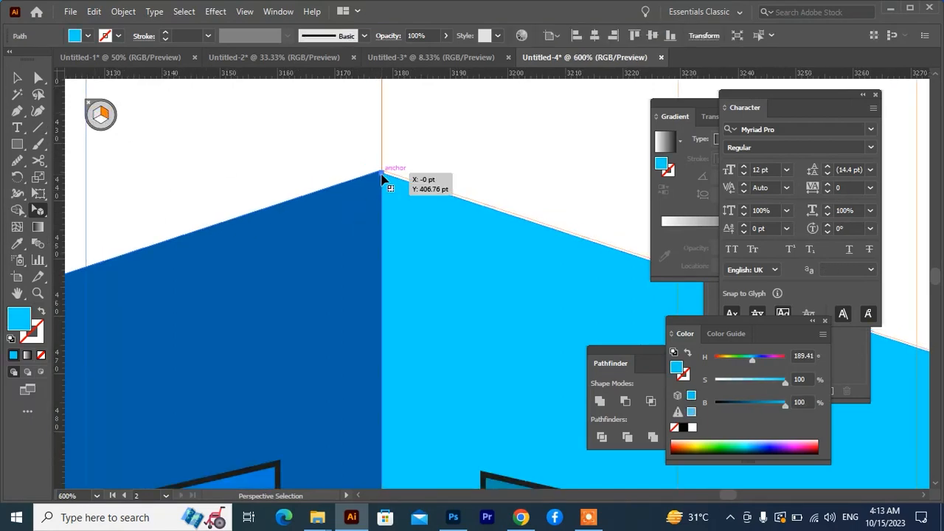
Copy the light blue facade wall in perspective to a spot behind the dark blue facade, shifted about -233 pt horizontally and -106 pt vertically.
scroll(429, 199, down, 3)
scroll(467, 199, down, 1)
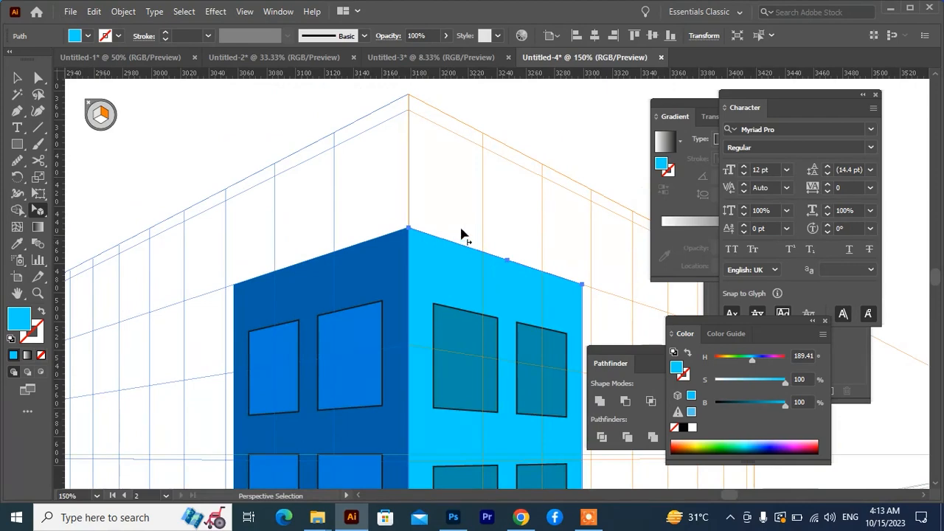
scroll(476, 295, down, 2)
drag(471, 335, 405, 220)
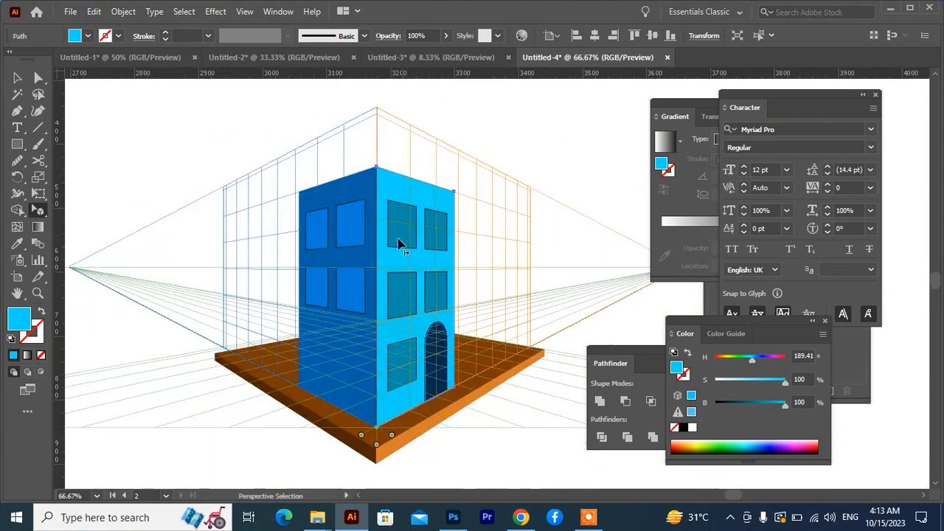
scroll(394, 247, up, 1)
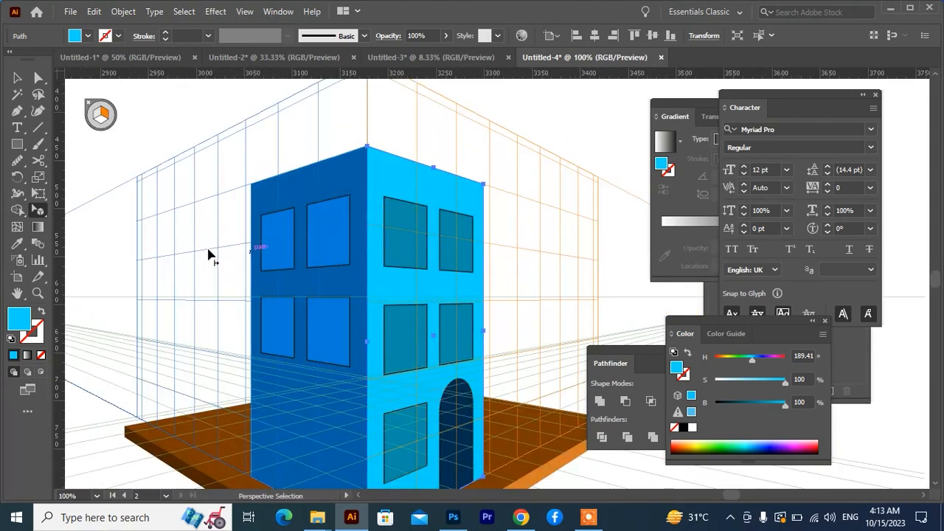
drag(242, 301, 301, 253)
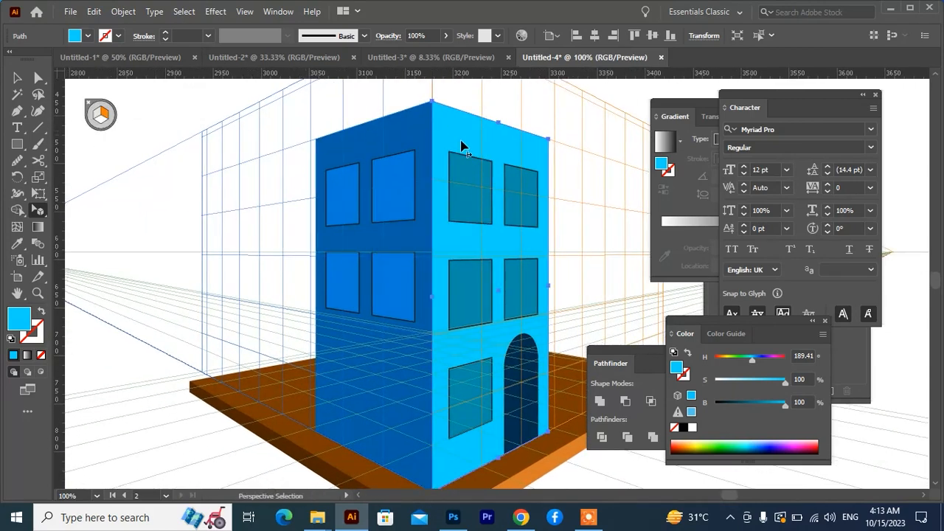
click(104, 114)
drag(465, 145, 374, 161)
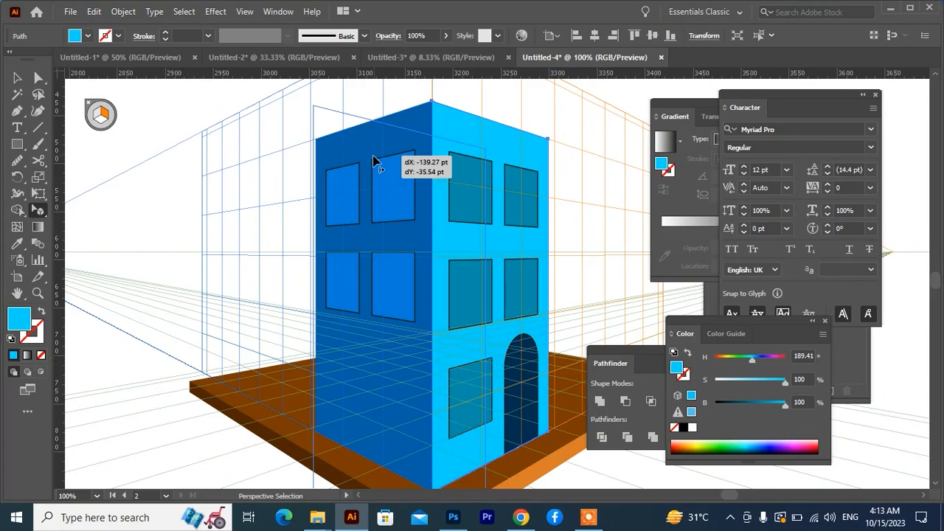
drag(374, 162, 279, 233)
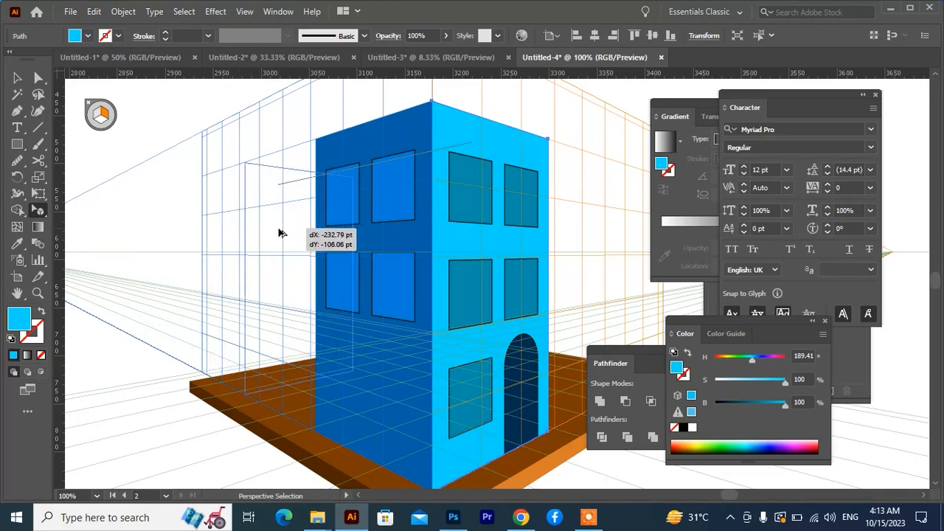
drag(281, 219, 282, 221)
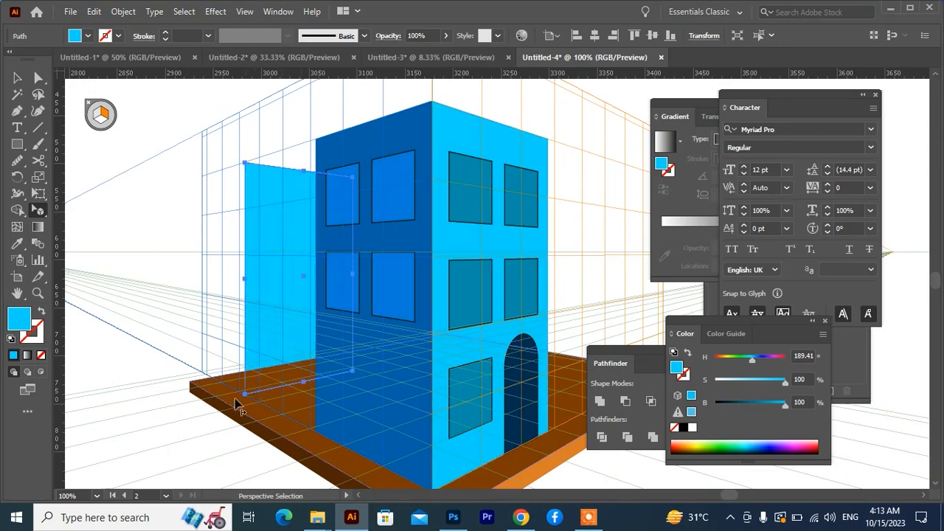
Bring the copied light blue wall forward one level, in front of the brown ground, and deselect it.
right_click(270, 310)
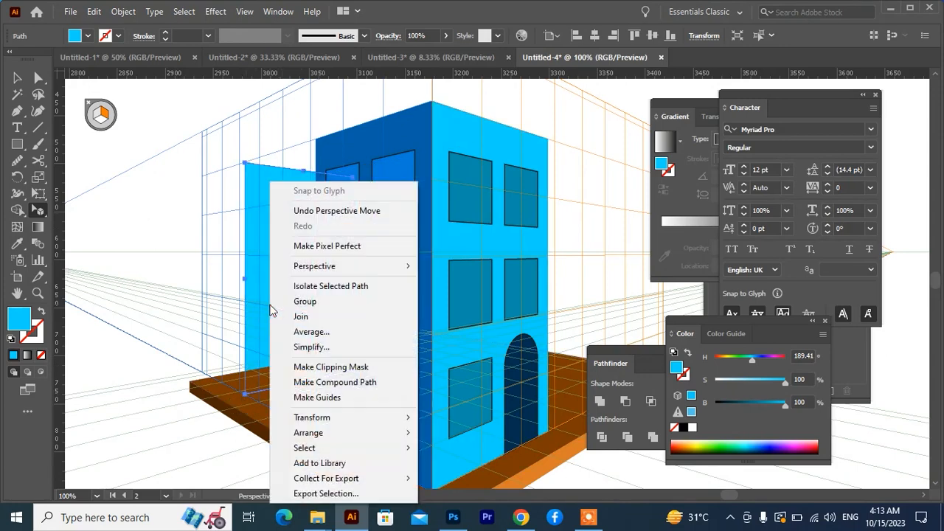
mouse_move(359, 434)
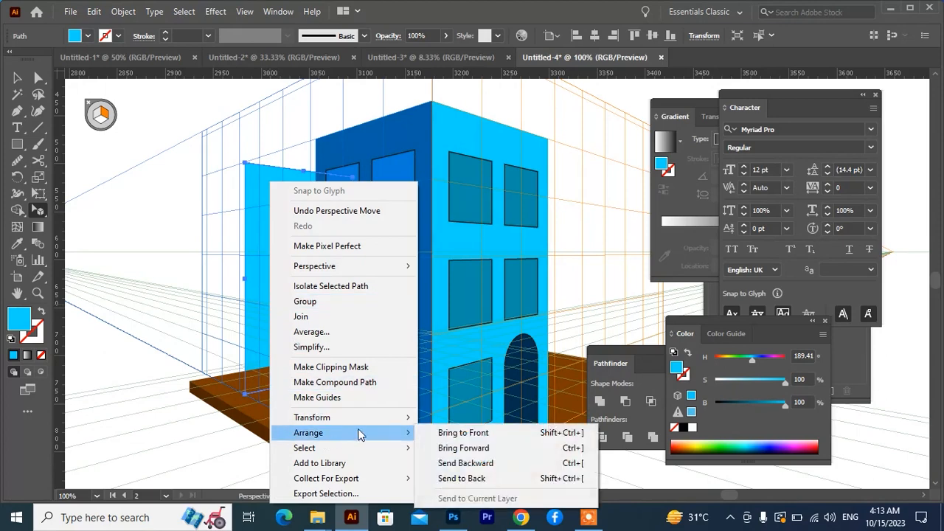
click(464, 447)
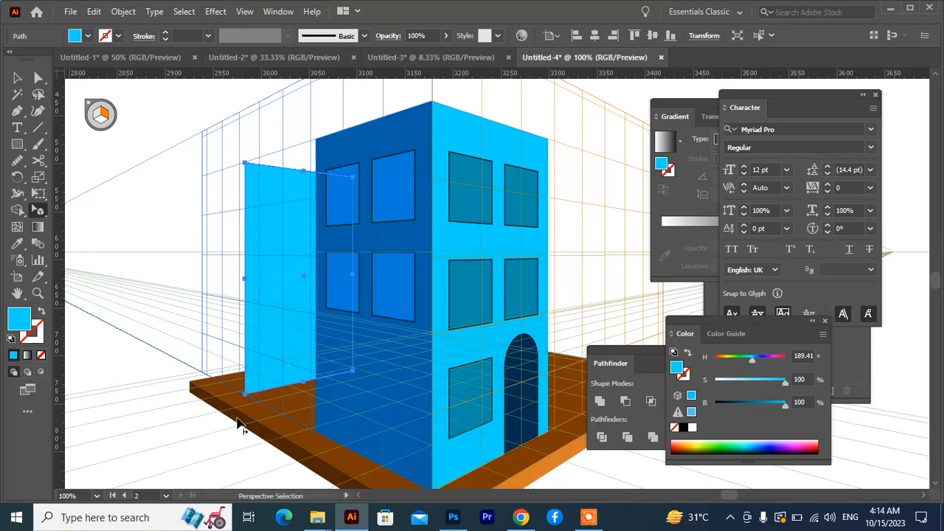
click(166, 430)
Try to extend the far end of the dark brown front strip on the left grid plane, and undo the attempt.
scroll(221, 280, down, 2)
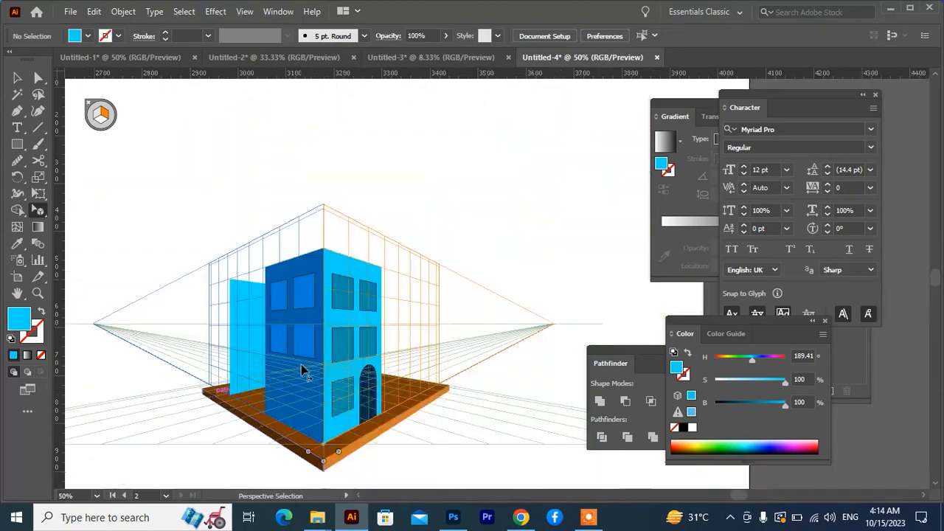
scroll(221, 353, up, 2)
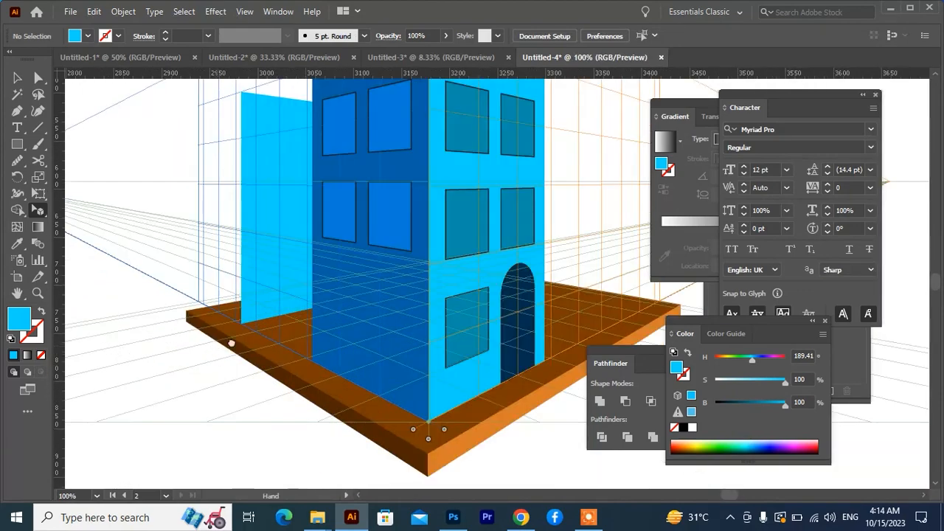
scroll(249, 339, down, 1)
drag(252, 334, 262, 335)
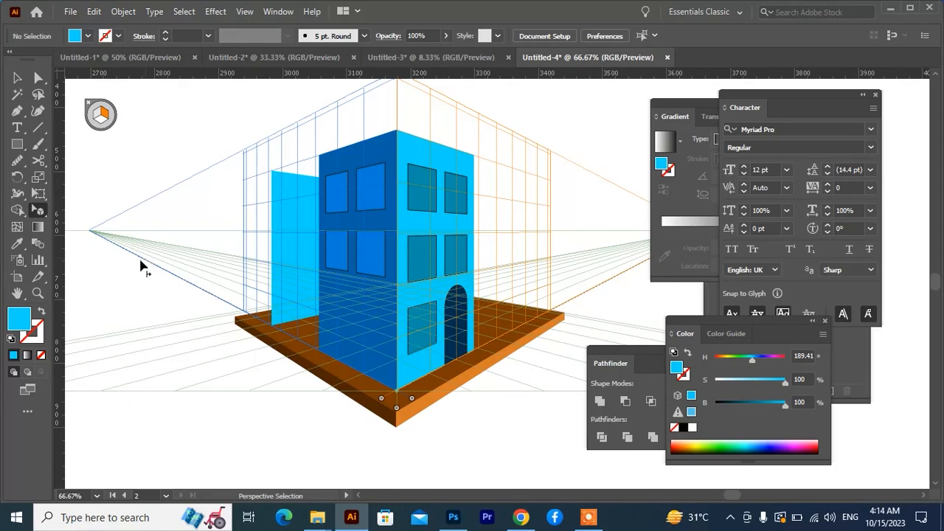
click(100, 126)
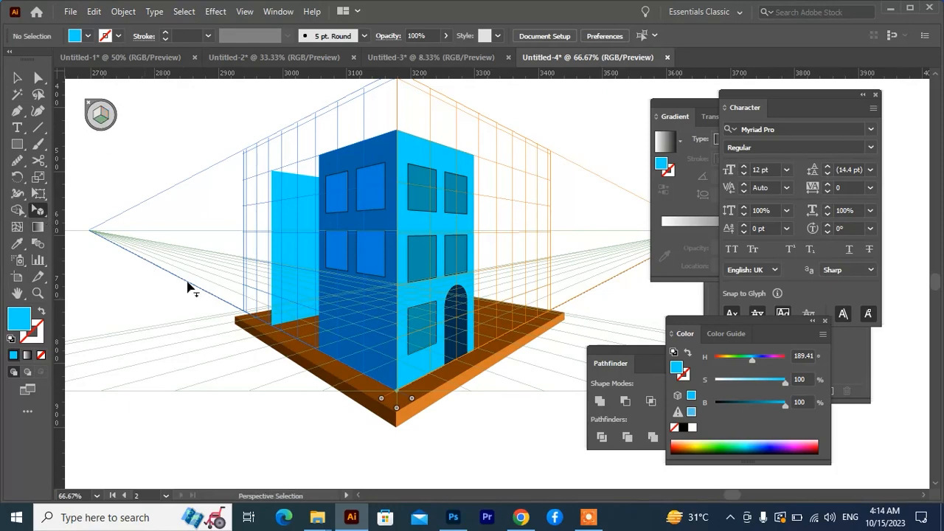
click(236, 323)
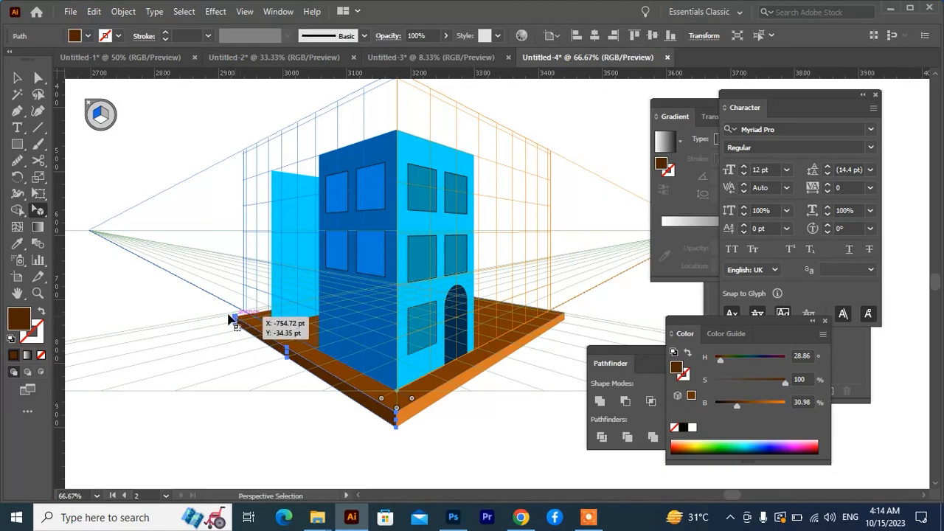
drag(231, 316, 208, 300)
key(ctrl+z)
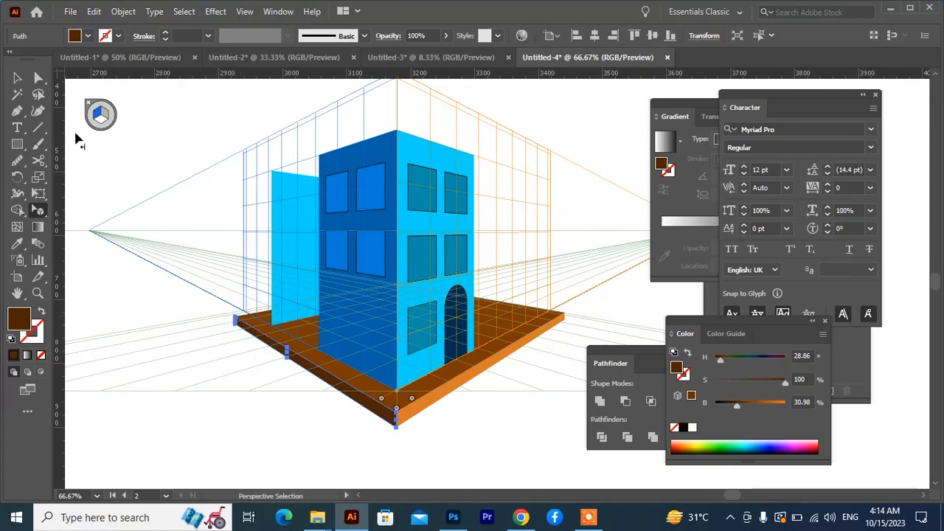
Activate the horizontal grid plane and extend the brown ground's far left edge outward toward the left vanishing point.
click(99, 122)
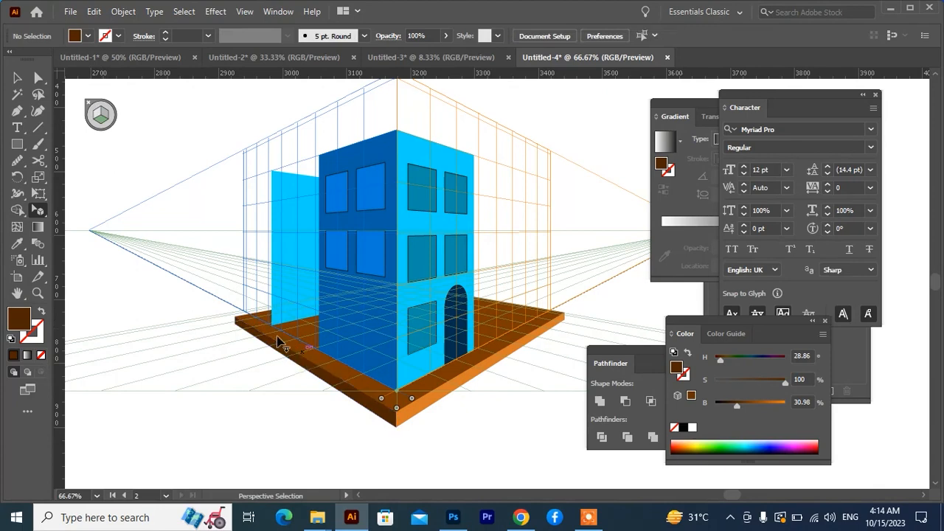
scroll(281, 342, up, 1)
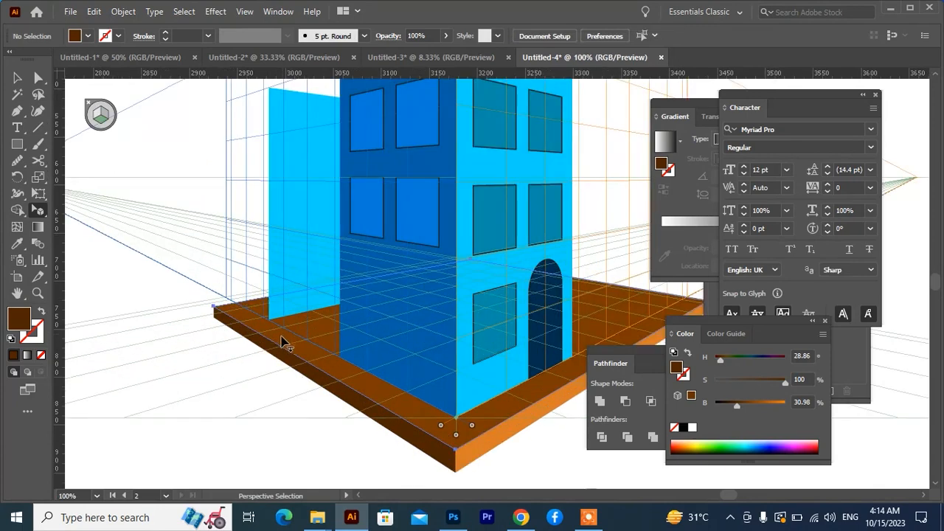
click(281, 341)
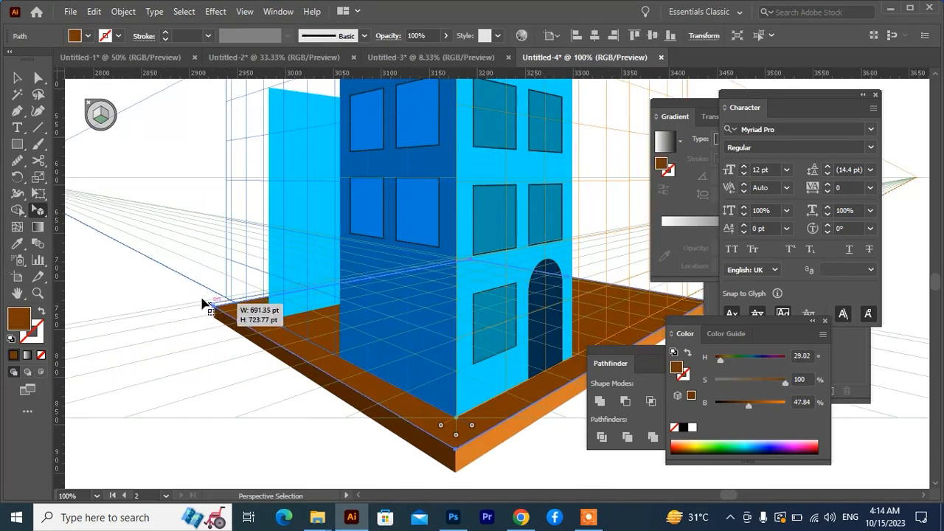
drag(203, 304, 106, 244)
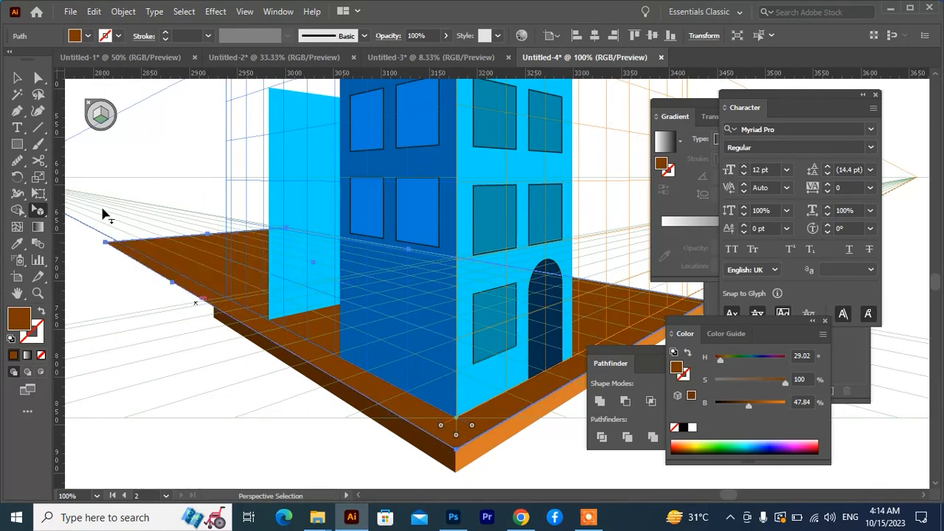
Activate the left grid plane and stretch the dark brown strip's far end to meet the extended ground's corner.
click(99, 119)
click(228, 325)
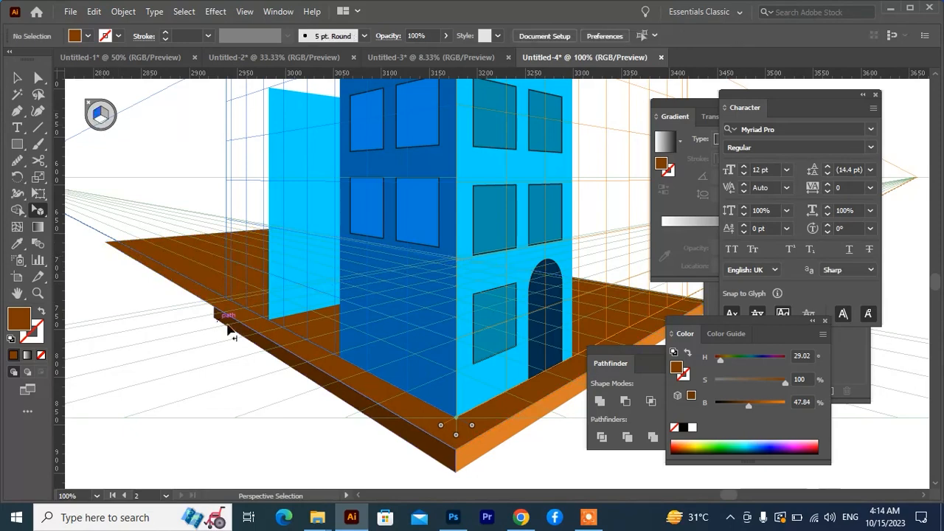
click(223, 322)
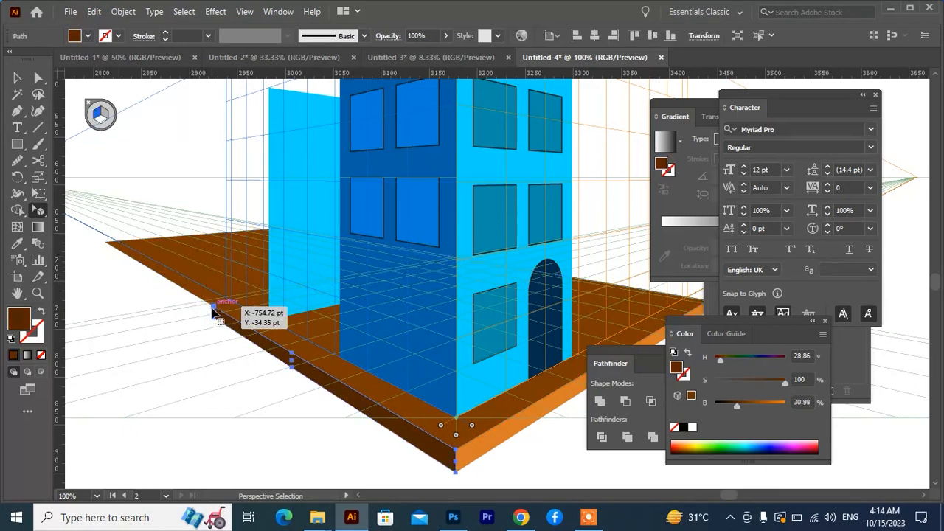
drag(211, 307, 118, 249)
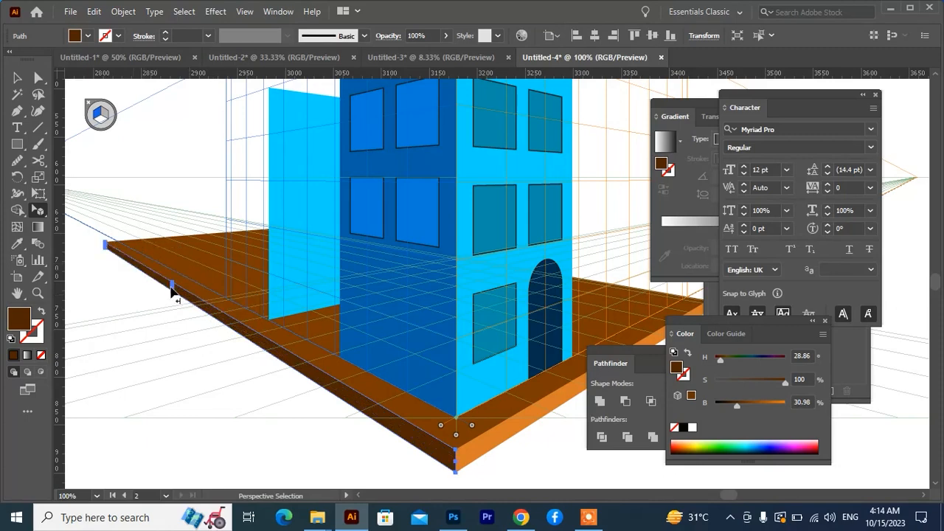
scroll(225, 311, down, 1)
key(v)
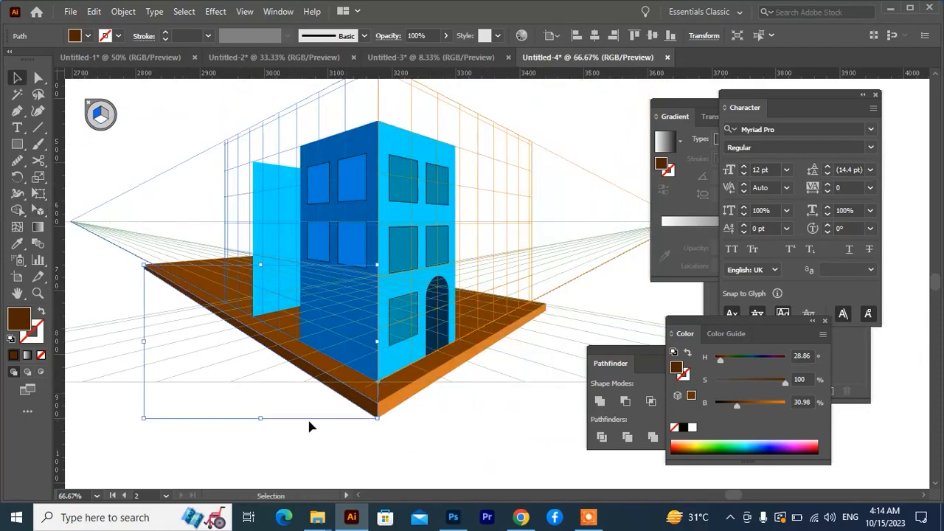
click(309, 426)
Move the copied light blue wall in perspective along the ground, slightly closer to the front building.
scroll(268, 238, up, 1)
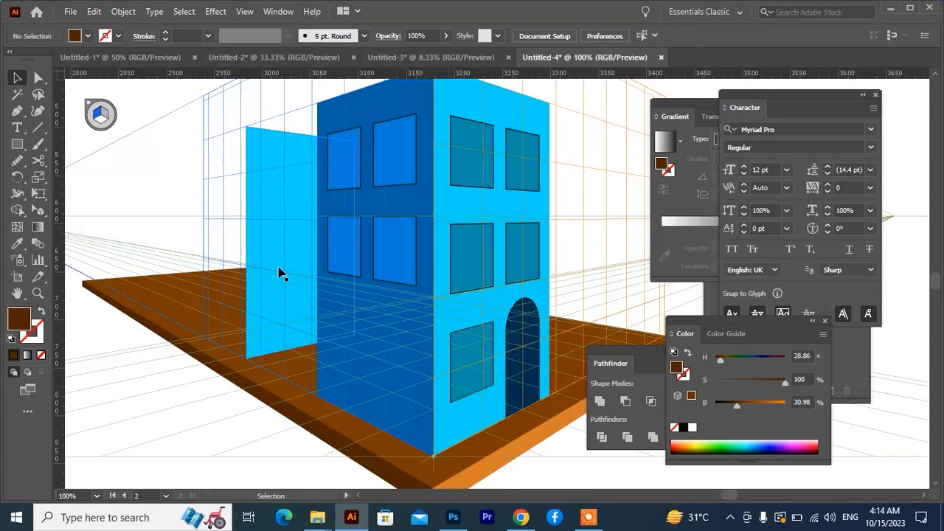
click(270, 198)
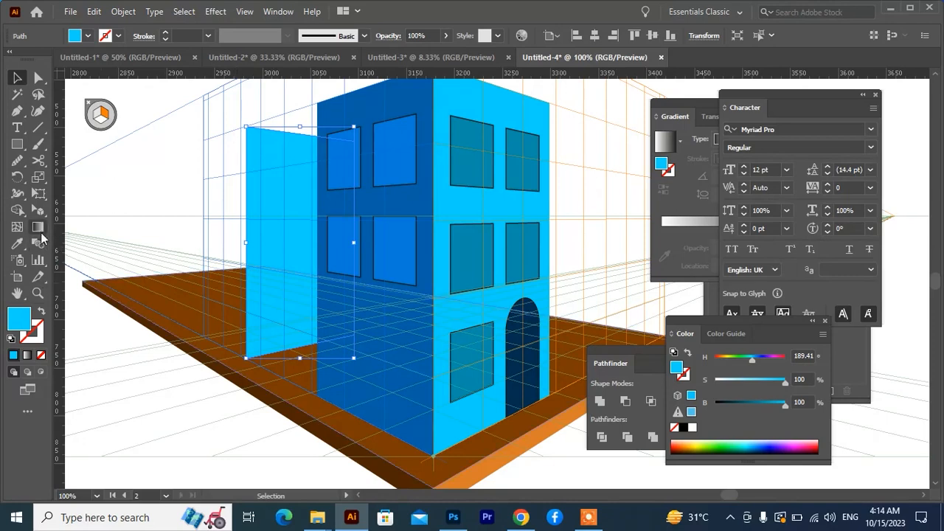
drag(38, 213, 72, 228)
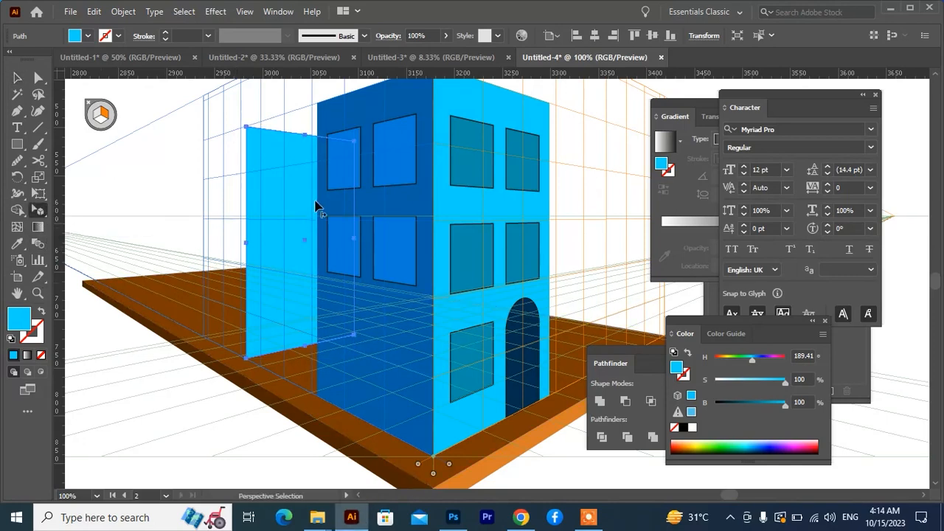
drag(266, 192, 291, 263)
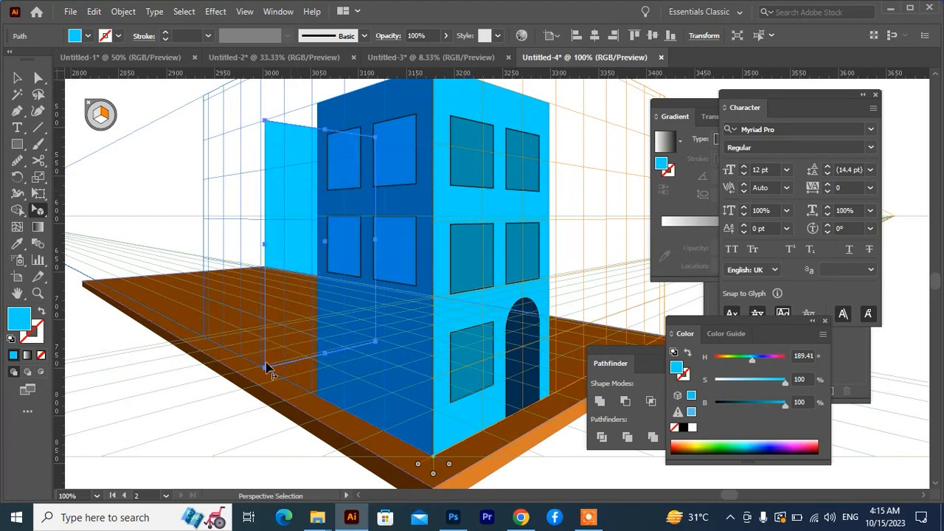
Bring the moved light blue wall forward one level so it stands in front of the brown ground, and deselect it.
right_click(292, 264)
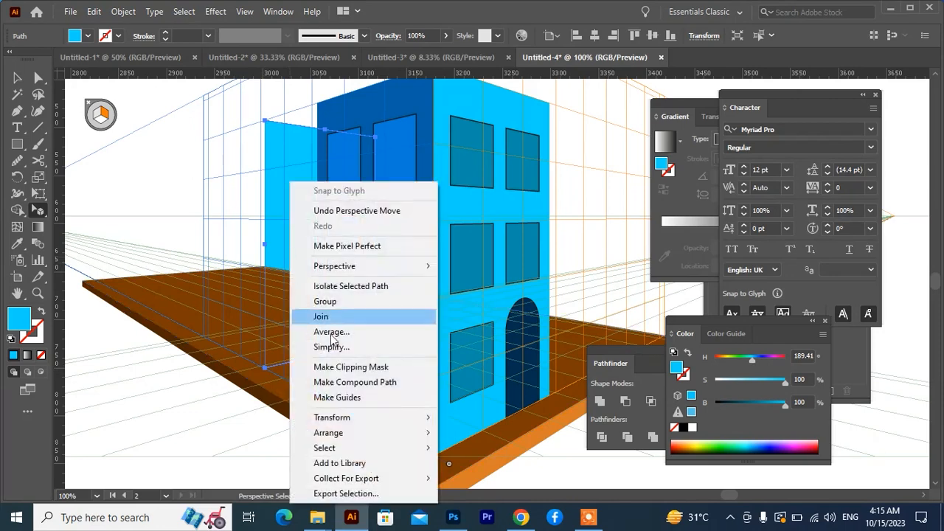
mouse_move(411, 433)
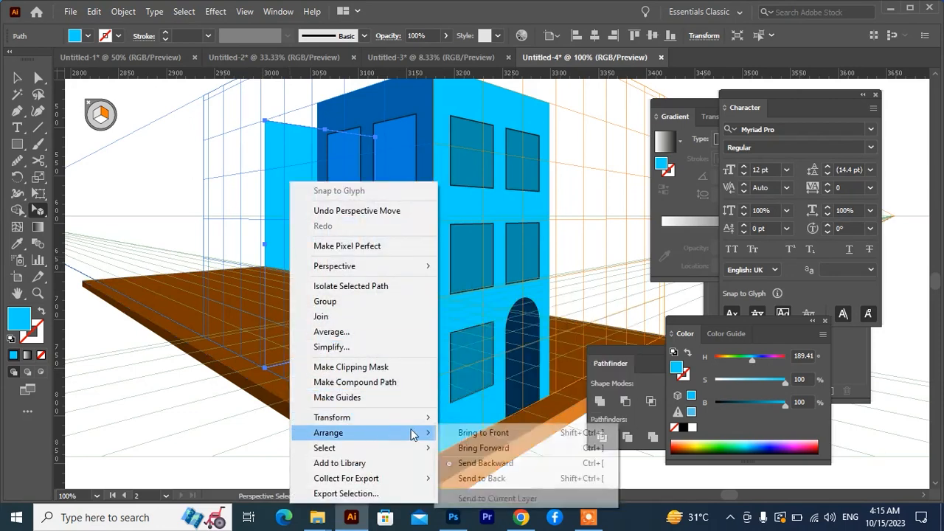
click(484, 449)
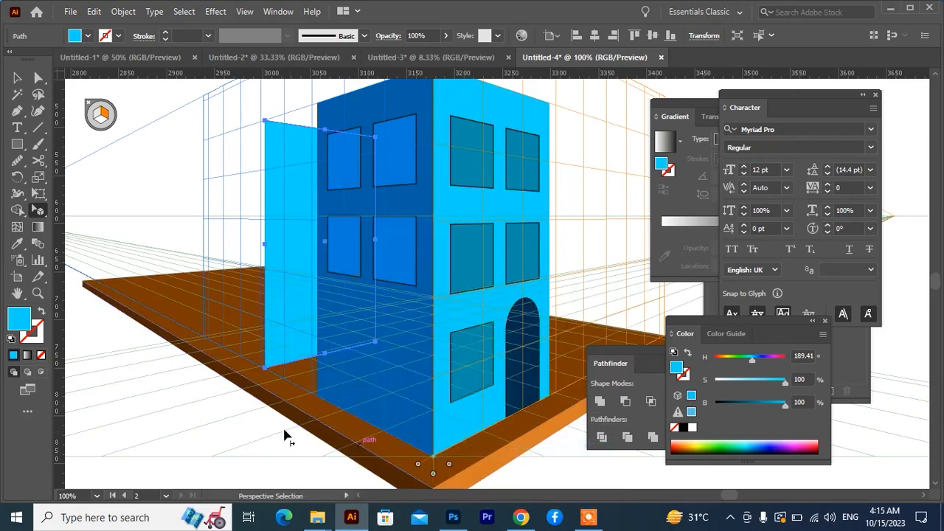
click(270, 373)
scroll(278, 335, up, 2)
scroll(300, 313, down, 2)
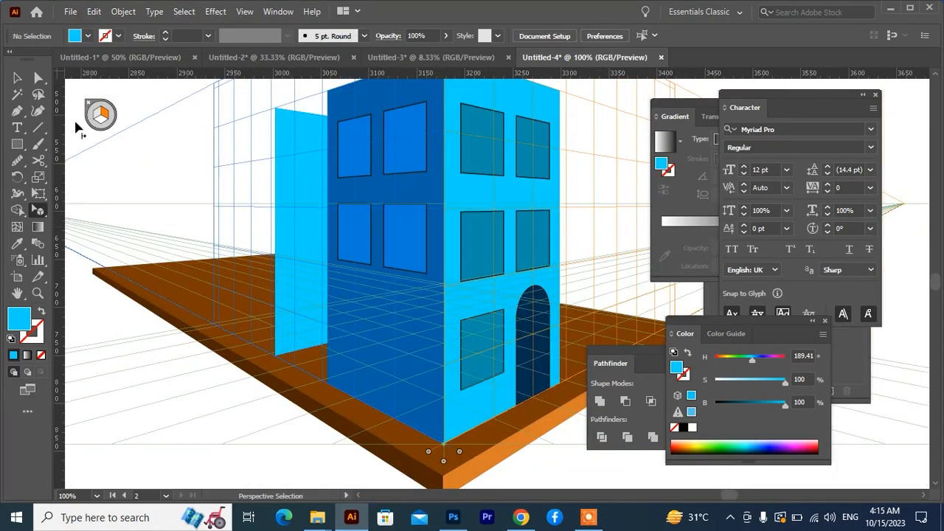
Activate the left grid plane and draw a full-height side wall rectangle from the light blue wall's outer top corner toward the left vanishing point.
click(106, 115)
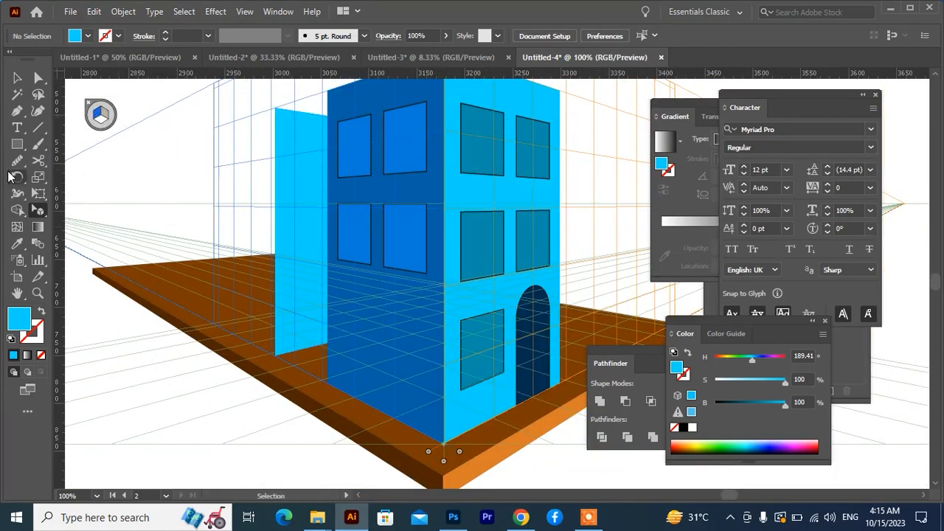
click(17, 144)
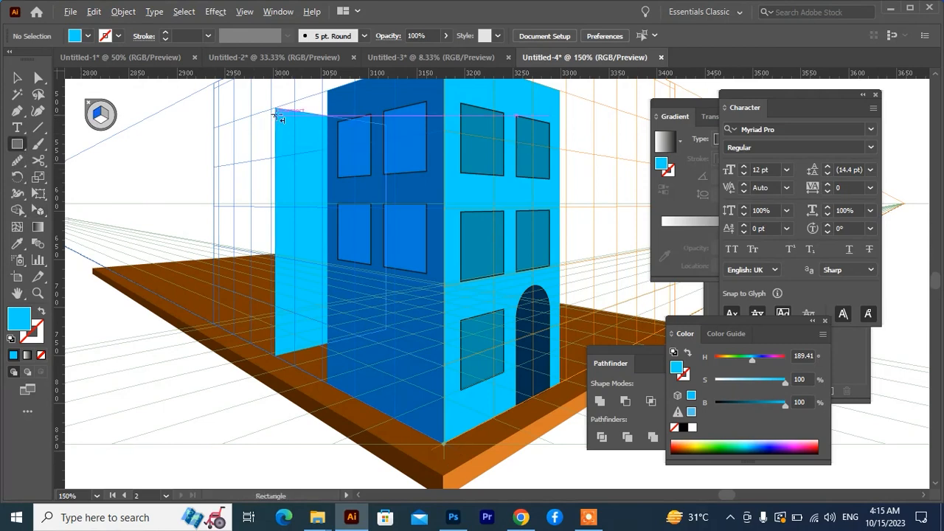
scroll(279, 118, up, 1)
drag(275, 104, 204, 416)
drag(193, 431, 185, 430)
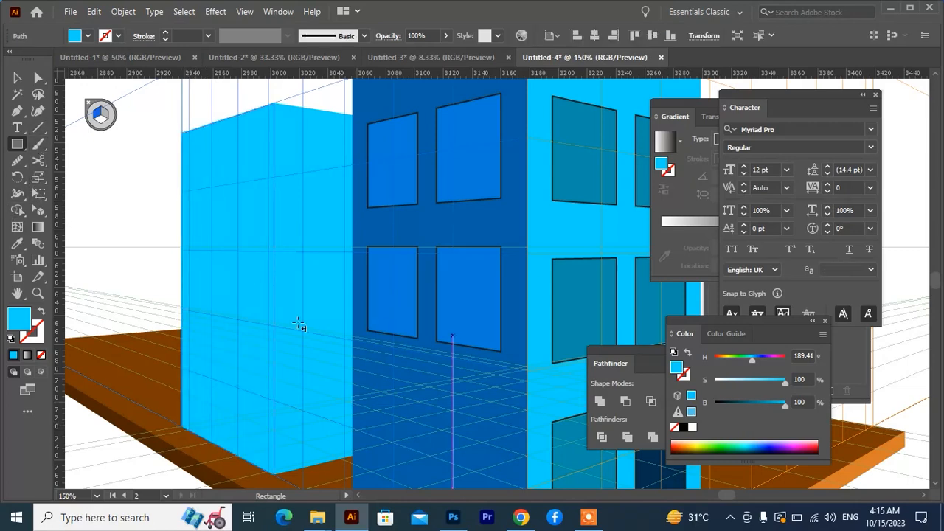
Fill the rear building's new side wall with the dark blue sampled from the front building's left wall.
click(17, 243)
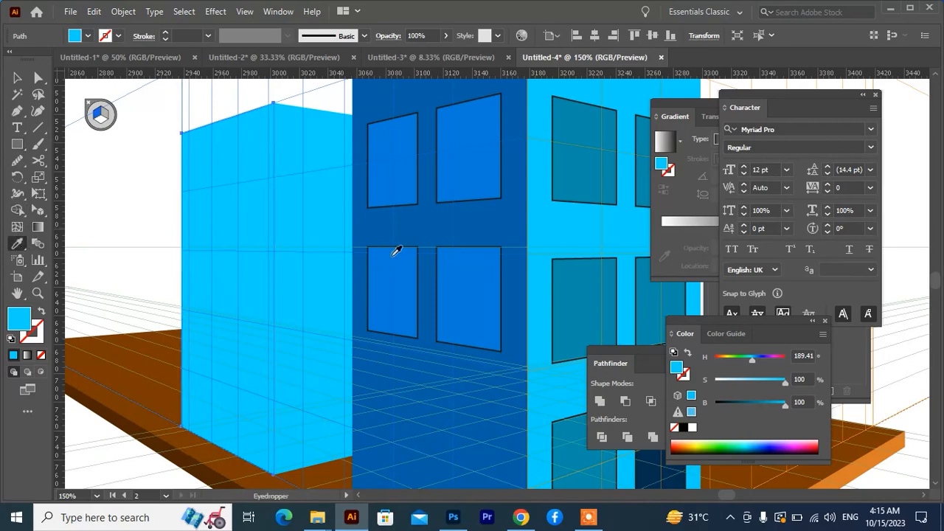
click(482, 221)
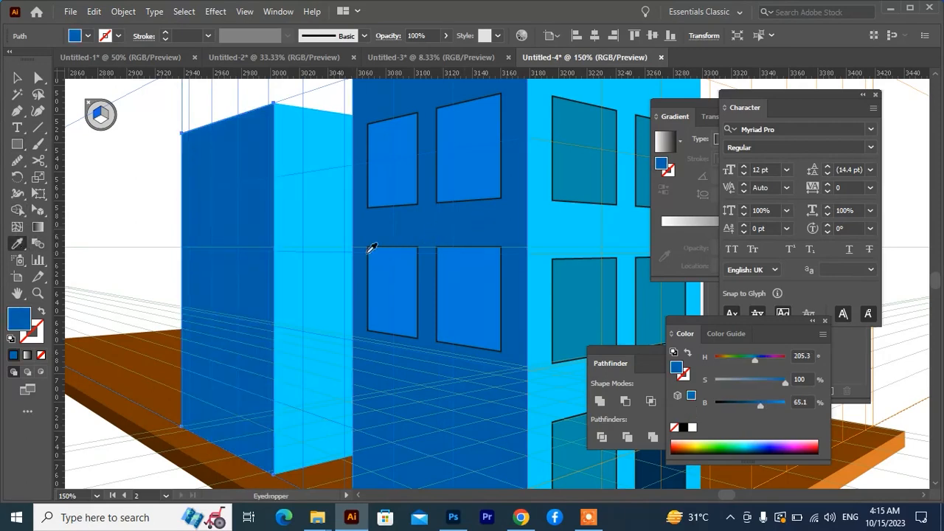
key(ctrl+minus)
key(ctrl+minus)
key(ctrl+minus)
drag(286, 303, 299, 248)
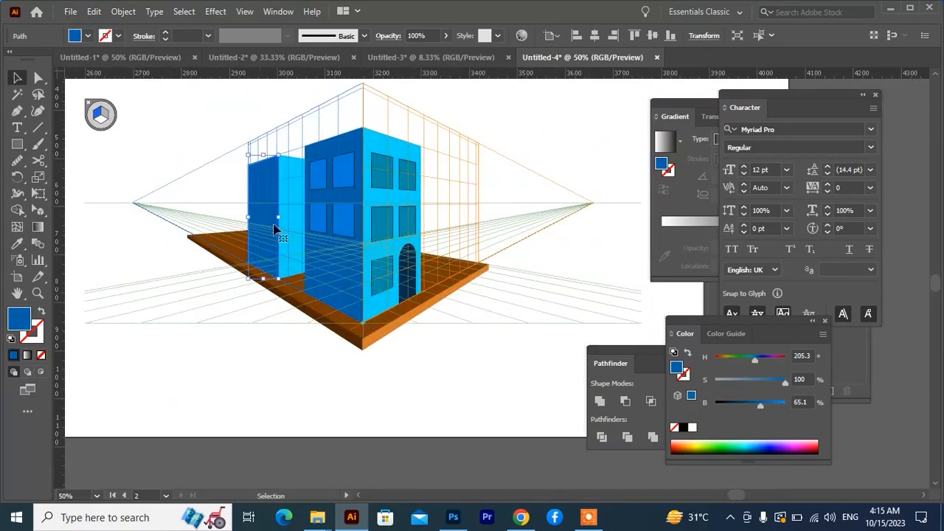
key(ctrl+plus)
key(ctrl+plus)
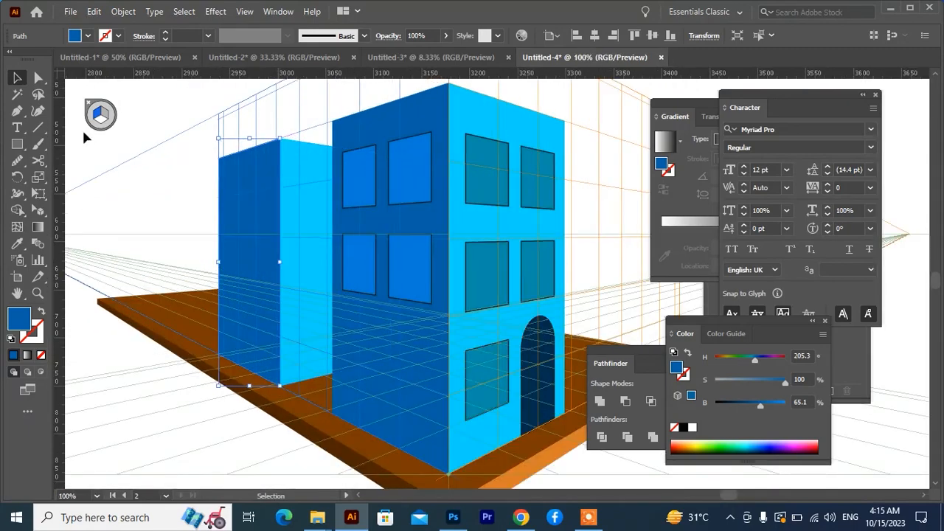
Draw a tall, narrow door rectangle on the left grid plane, rising from the base of the rear building's dark blue wall.
click(38, 212)
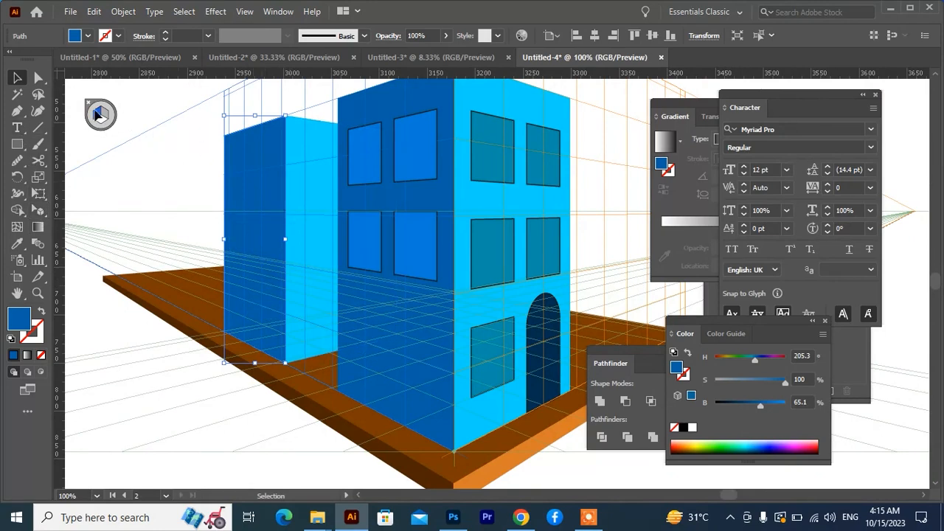
click(17, 144)
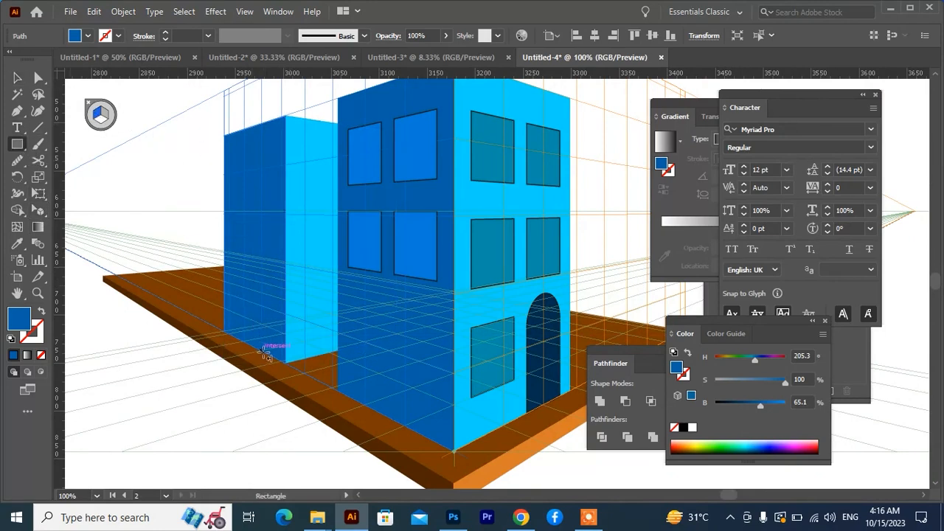
drag(264, 345, 242, 247)
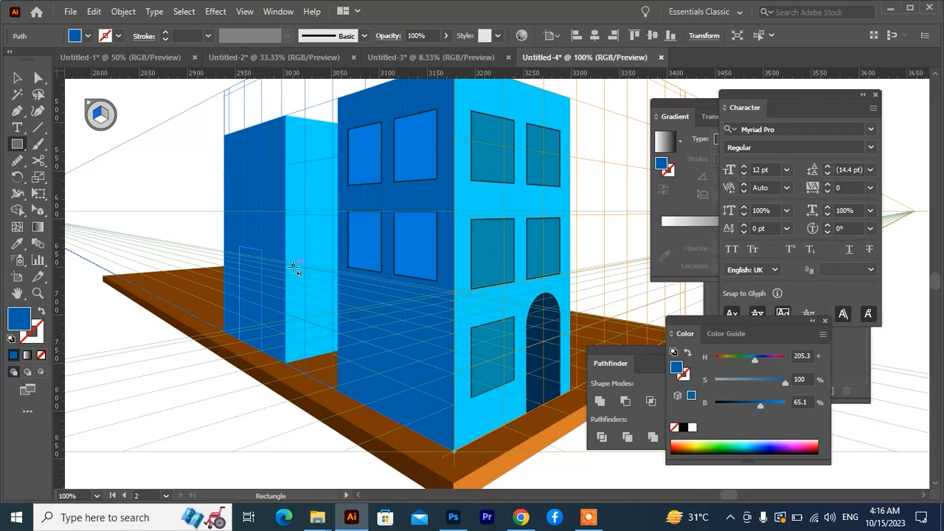
scroll(293, 270, down, 6)
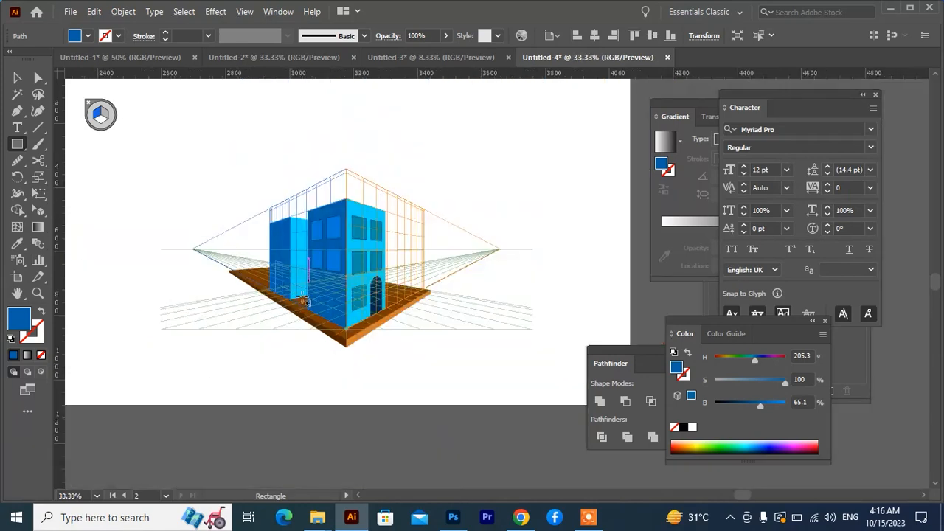
drag(241, 299, 438, 290)
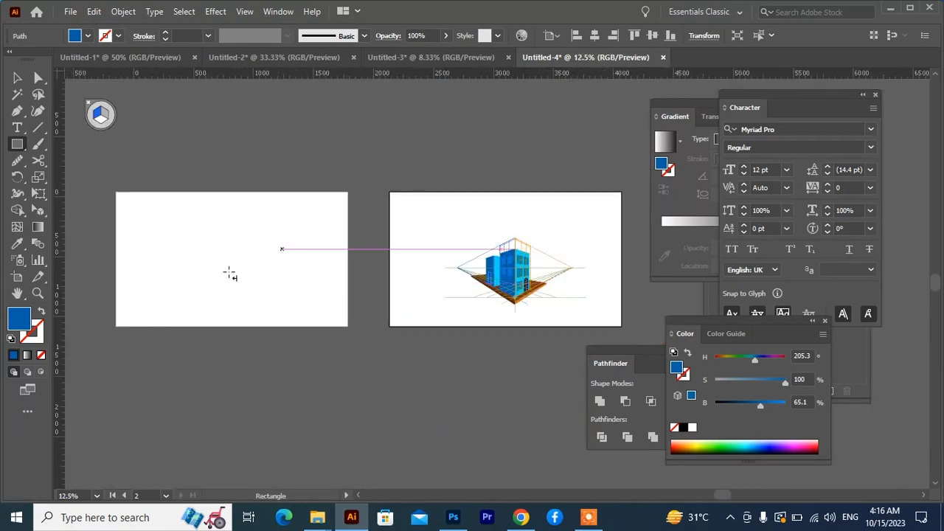
drag(500, 273, 406, 288)
scroll(406, 289, up, 3)
scroll(408, 291, up, 3)
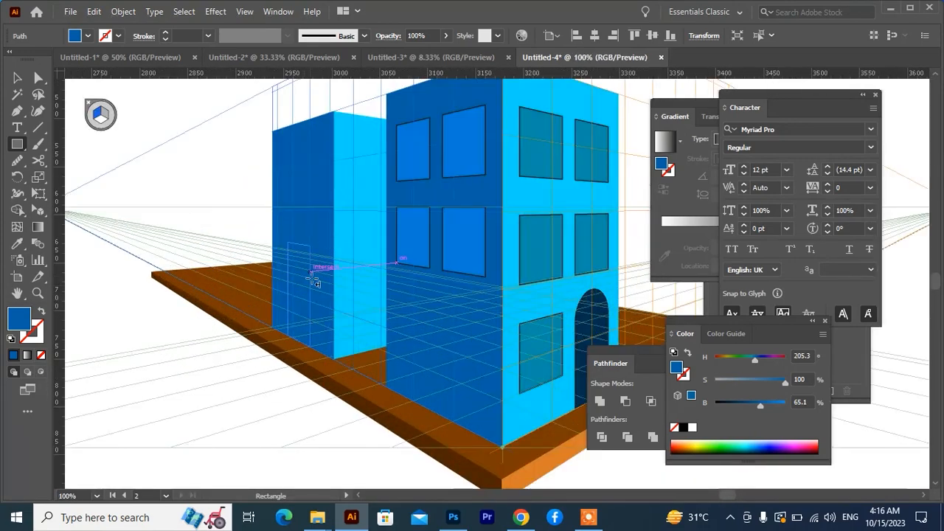
Apply the arched door's dark navy appearance to the rear building's door rectangle with the Eyedropper.
click(17, 244)
click(591, 308)
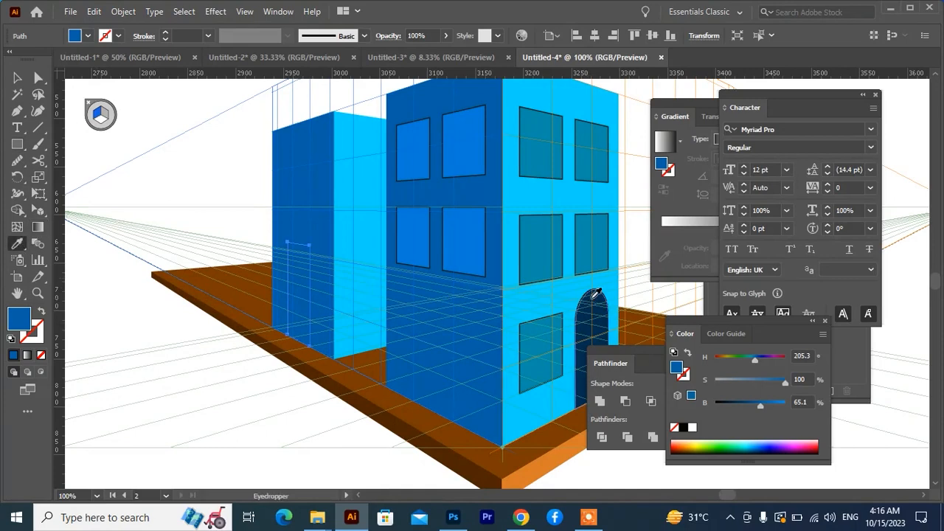
click(598, 297)
key(v)
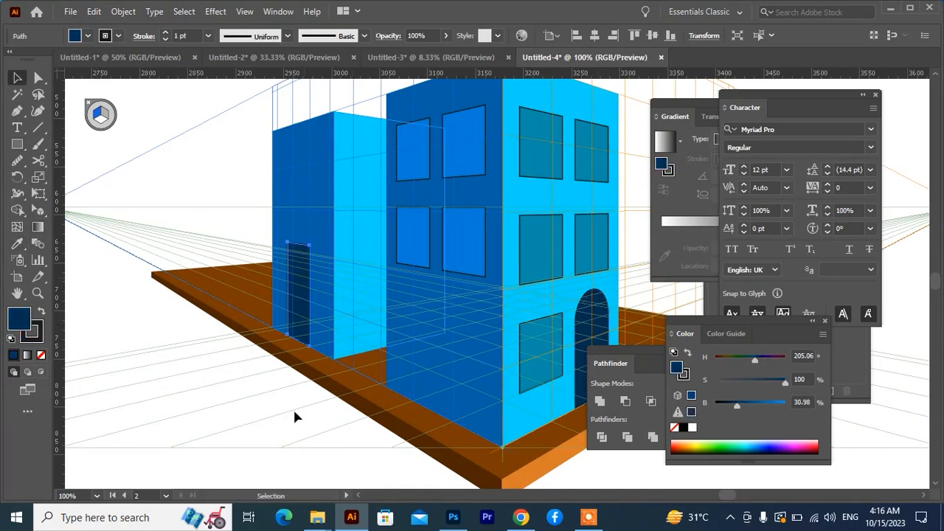
Remove the outline from the rear building's dark navy door and deselect it.
scroll(286, 366, up, 2)
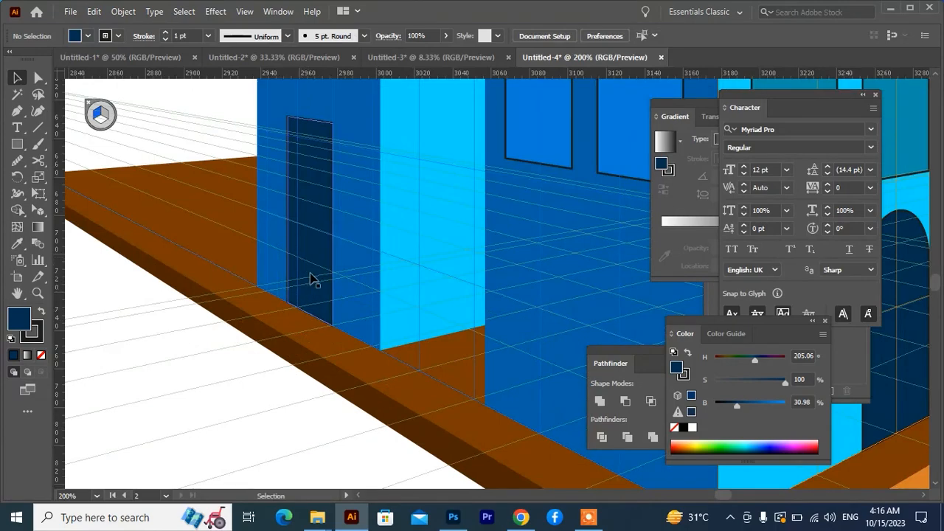
click(40, 355)
click(197, 363)
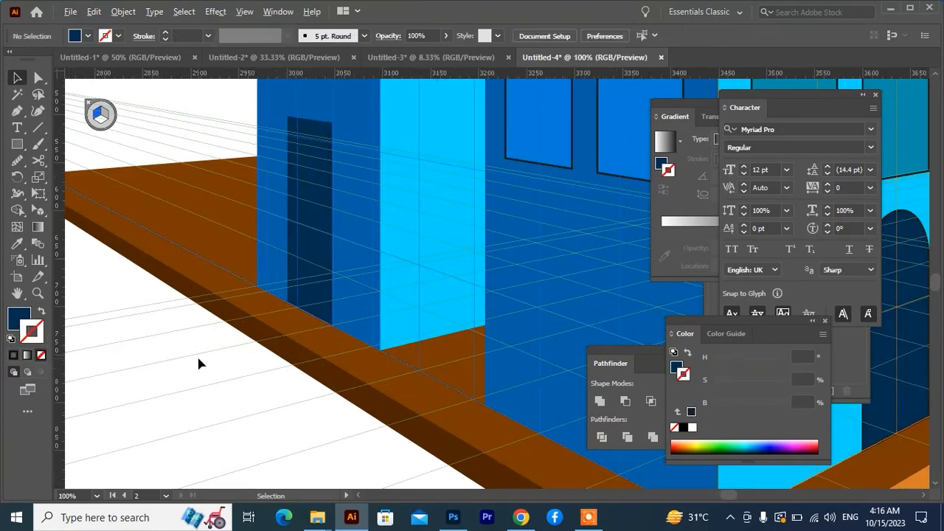
scroll(197, 354, down, 2)
scroll(251, 261, up, 2)
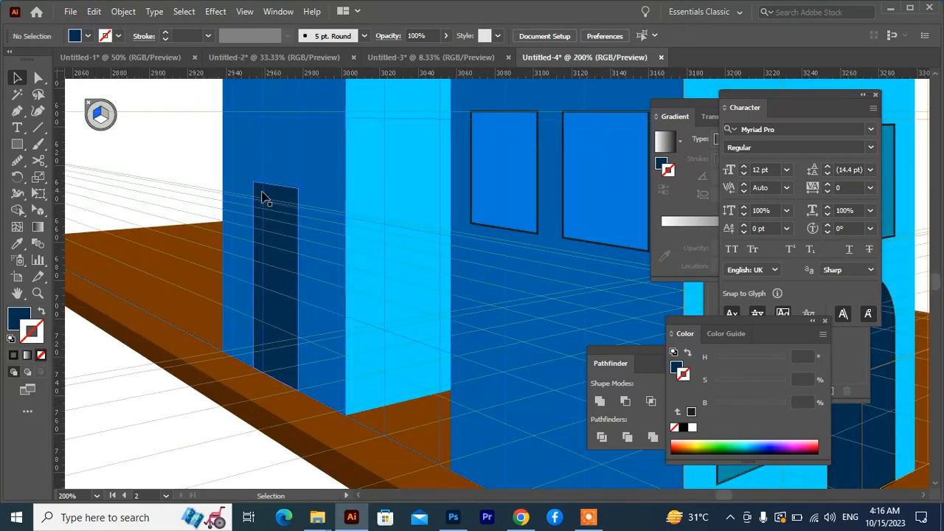
scroll(259, 207, down, 2)
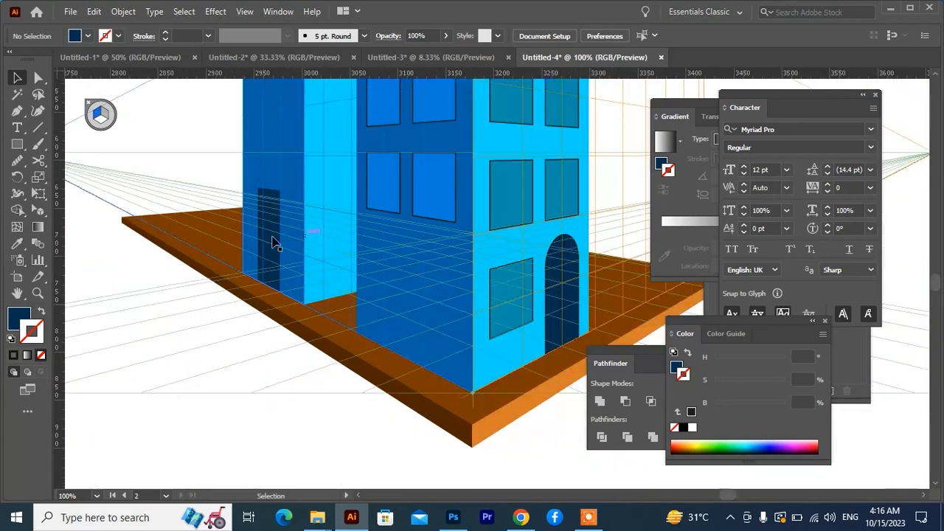
scroll(254, 221, up, 1)
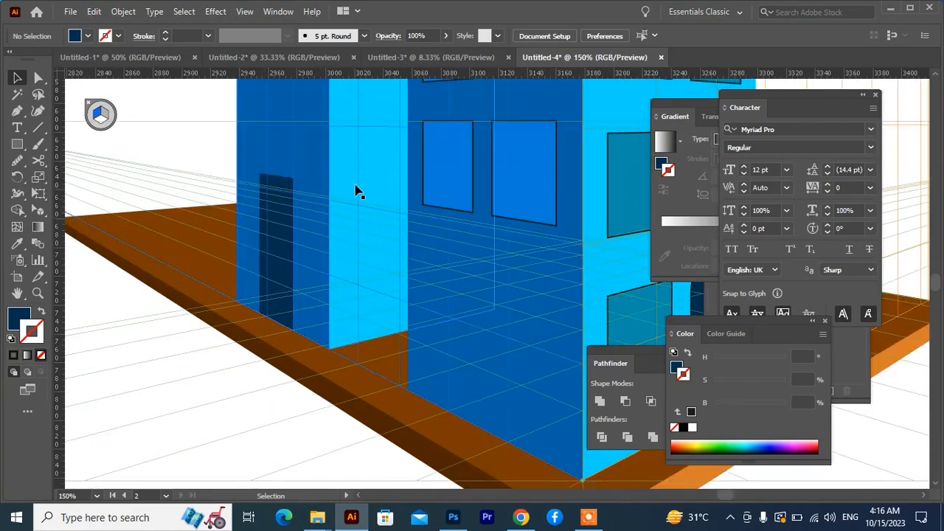
Activate the right grid plane, draw an open door leaf from the dark doorway's far top corner, and fill it with the wall's light blue.
click(41, 212)
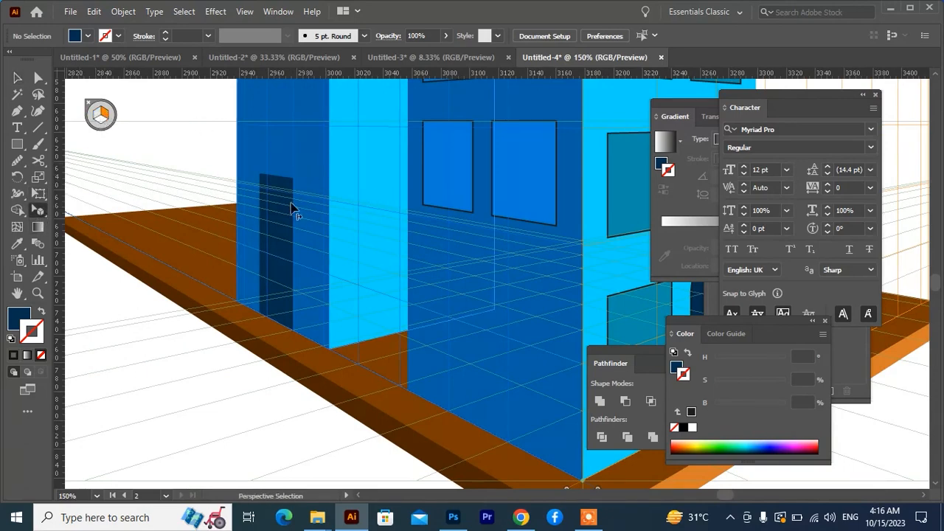
click(17, 144)
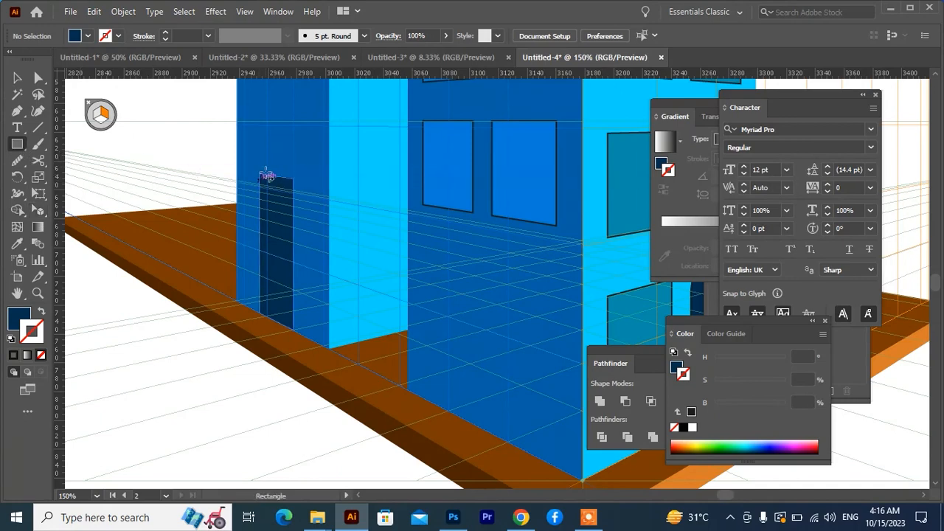
drag(265, 175, 281, 316)
scroll(274, 195, up, 2)
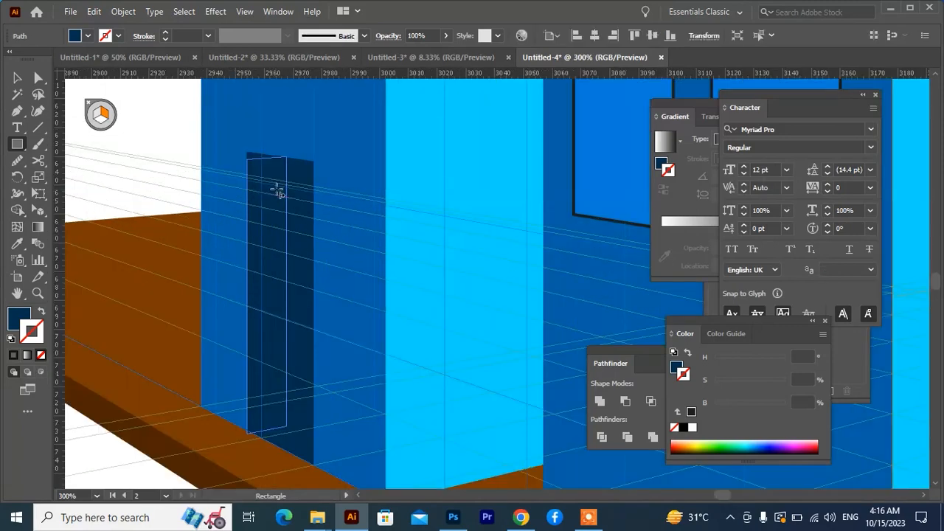
key(i)
click(436, 171)
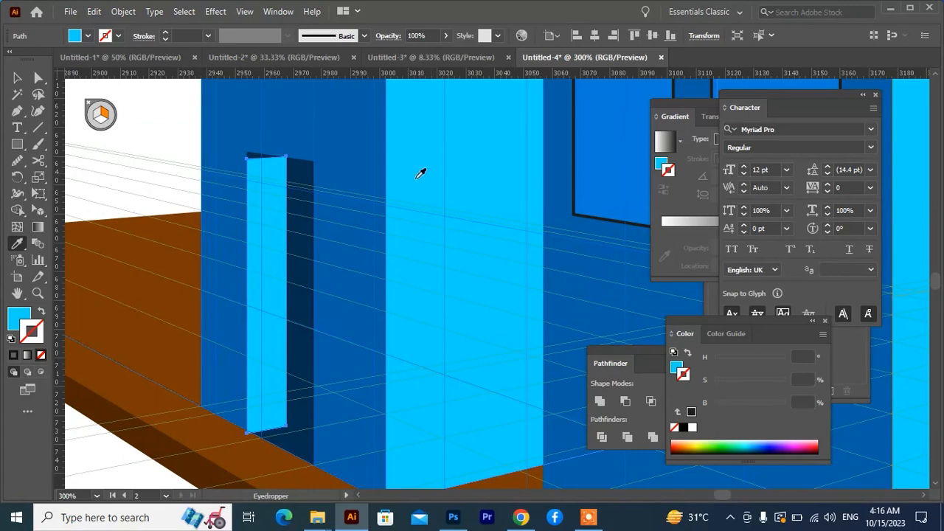
key(v)
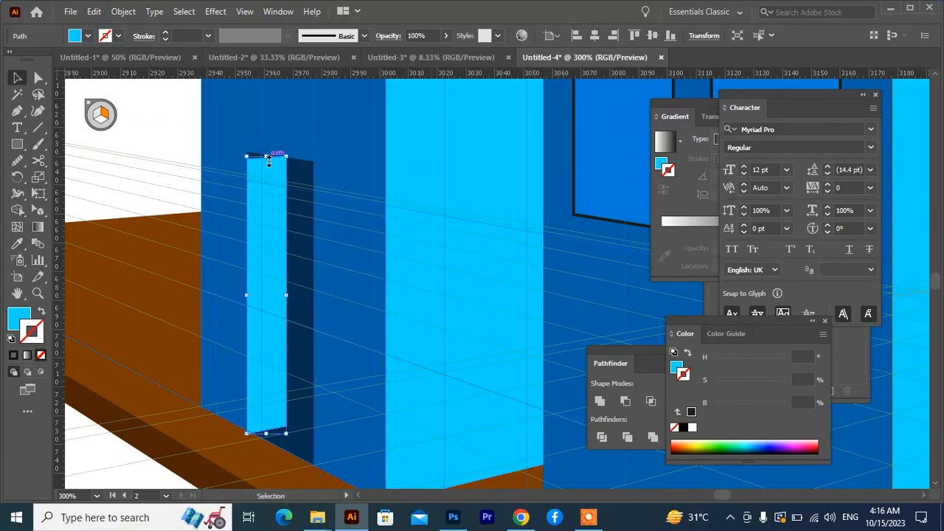
Stretch the light blue door leaf's top edge slightly upward past the doorway's top, and deselect it.
drag(268, 158, 268, 147)
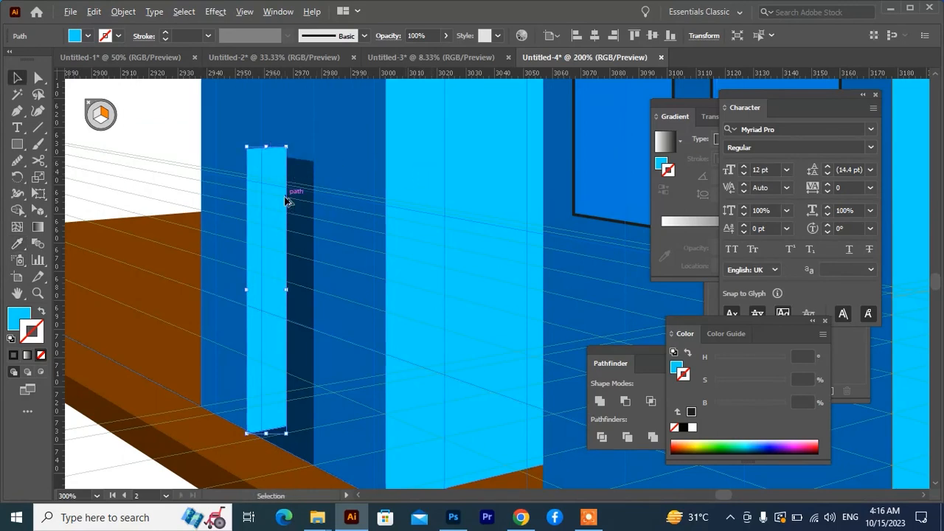
scroll(286, 201, down, 2)
click(197, 372)
scroll(299, 188, up, 2)
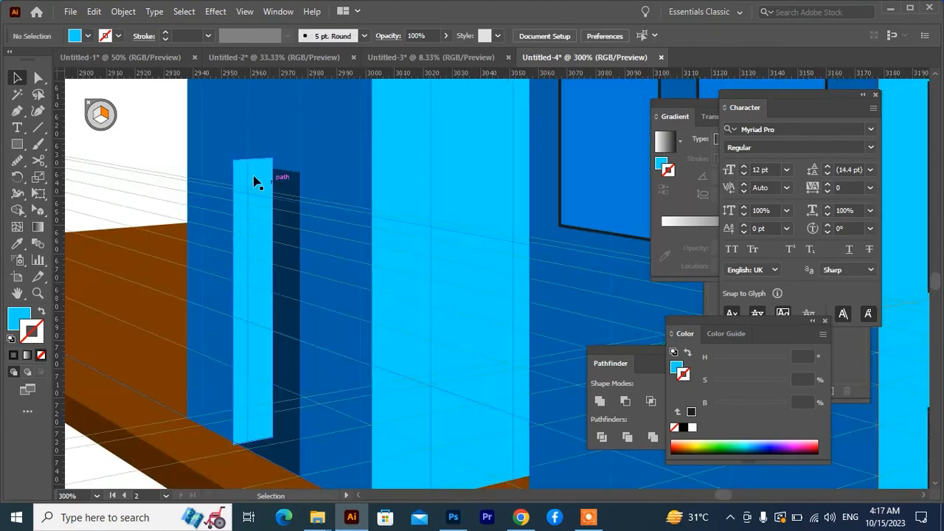
Lower the light blue door leaf's top edge to the top of the rear building's dark doorway and deselect it.
click(254, 161)
mouse_move(255, 159)
mouse_down()
mouse_move(256, 179)
mouse_move(254, 170)
mouse_up()
scroll(198, 240, down, 2)
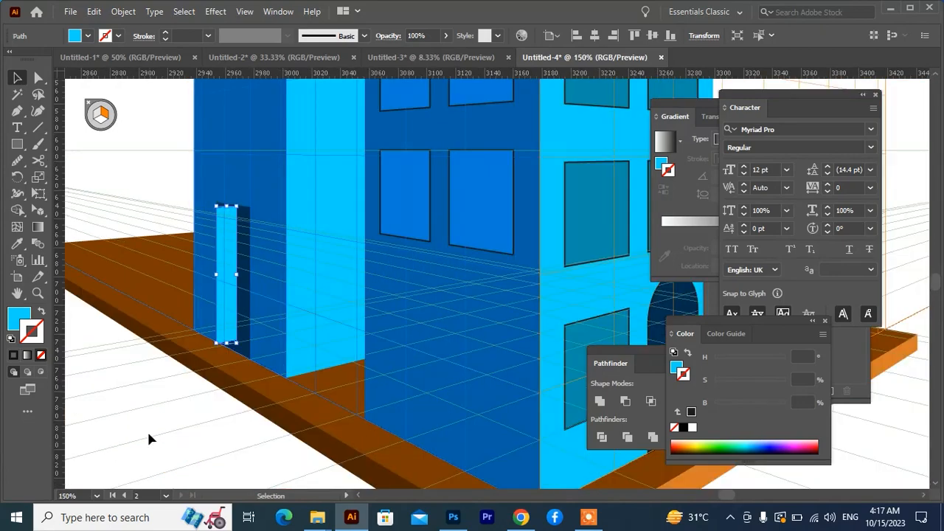
click(148, 429)
scroll(208, 315, up, 3)
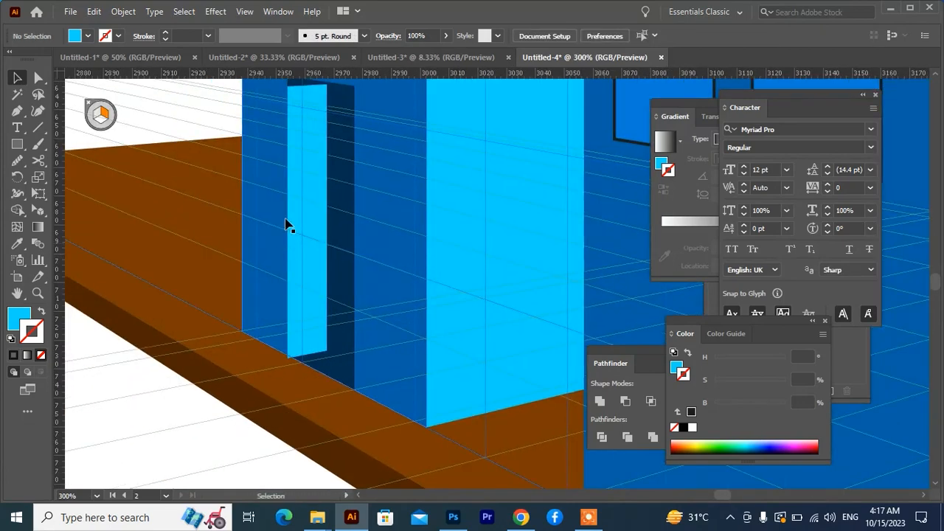
Stretch the door leaf's top edge above the doorway, remove the part outside the doorway with Shape Builder, and deselect.
click(288, 158)
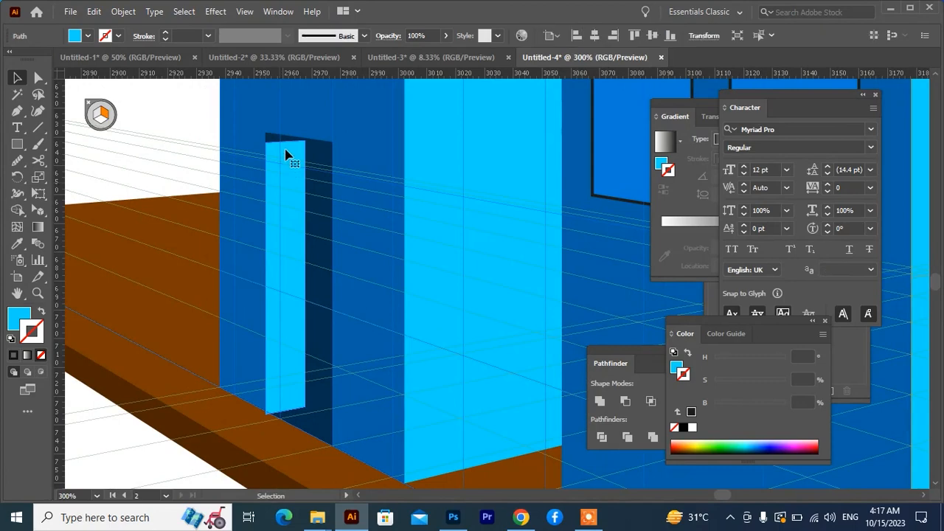
drag(287, 142, 286, 112)
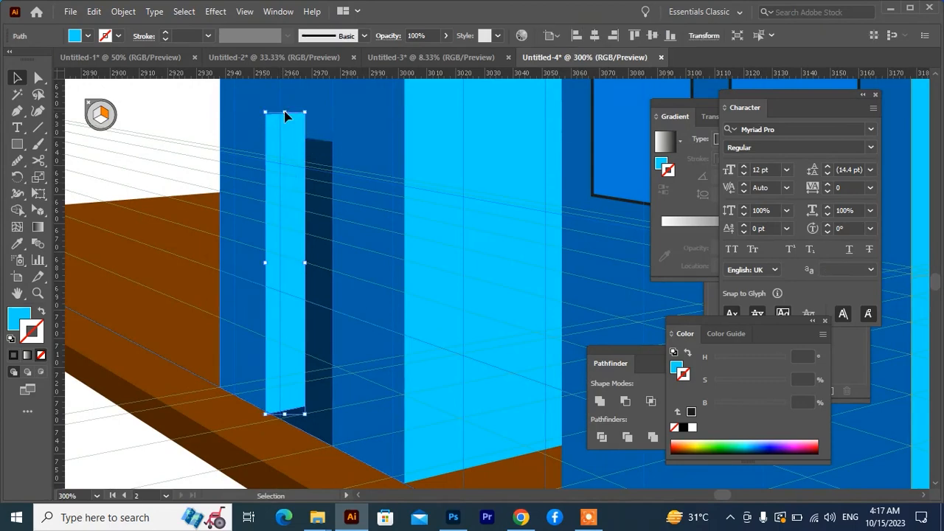
shift+click(321, 150)
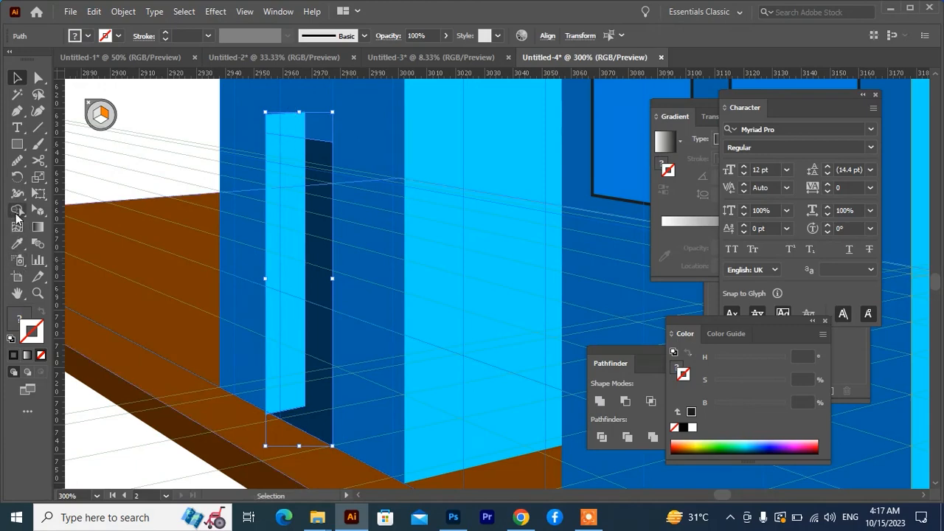
click(17, 211)
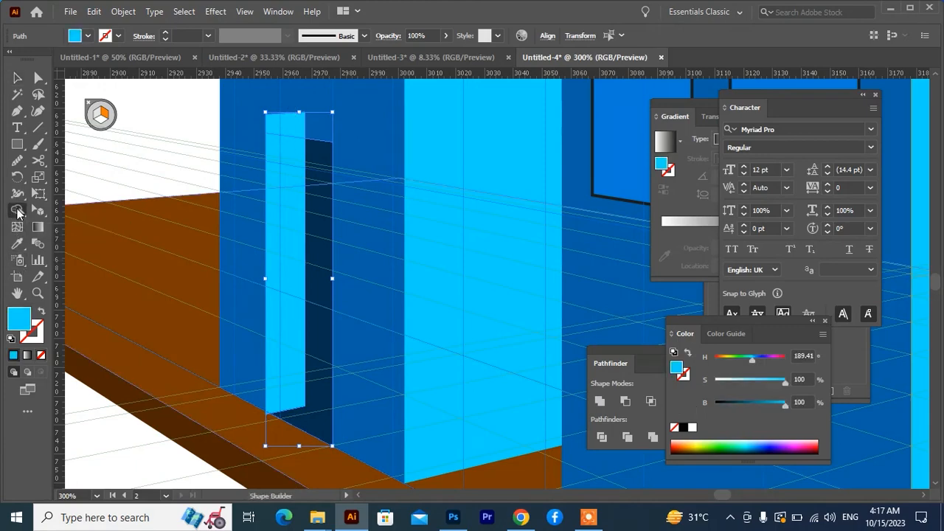
alt+click(291, 130)
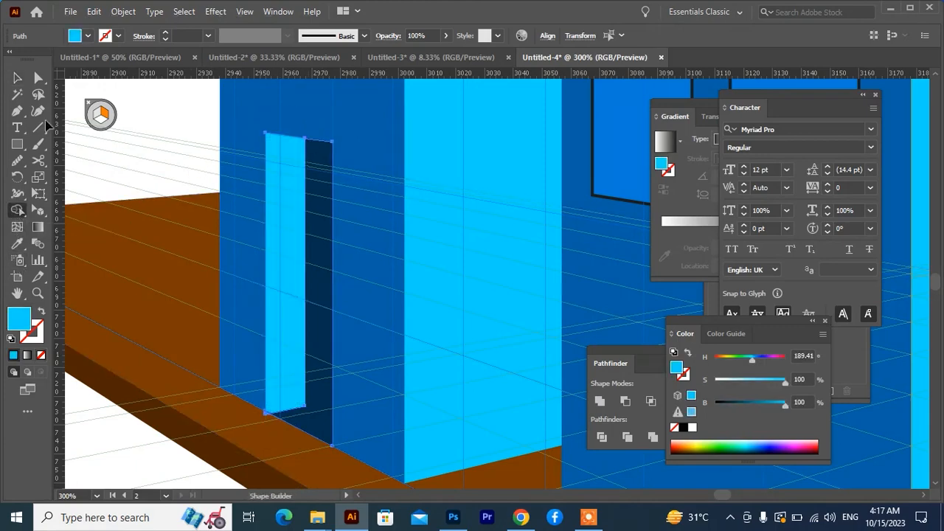
click(17, 78)
scroll(155, 232, down, 1)
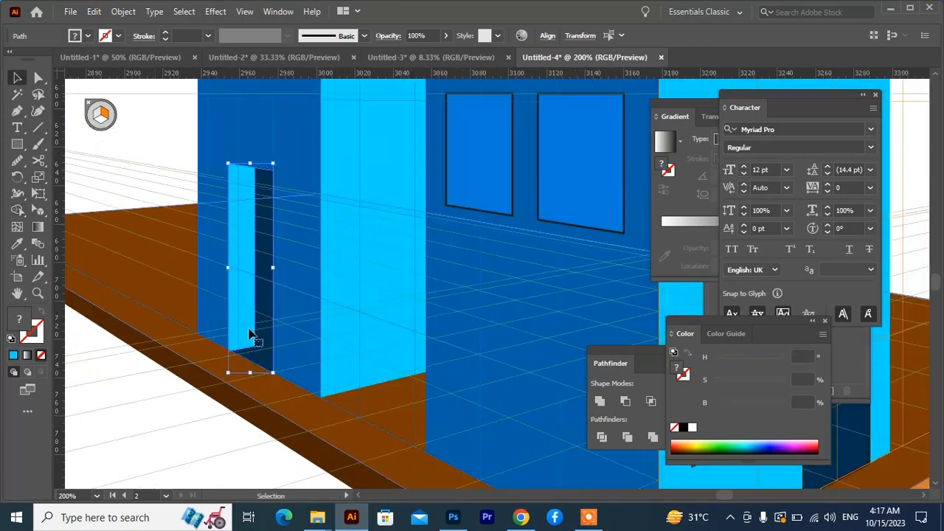
click(177, 415)
scroll(181, 413, down, 2)
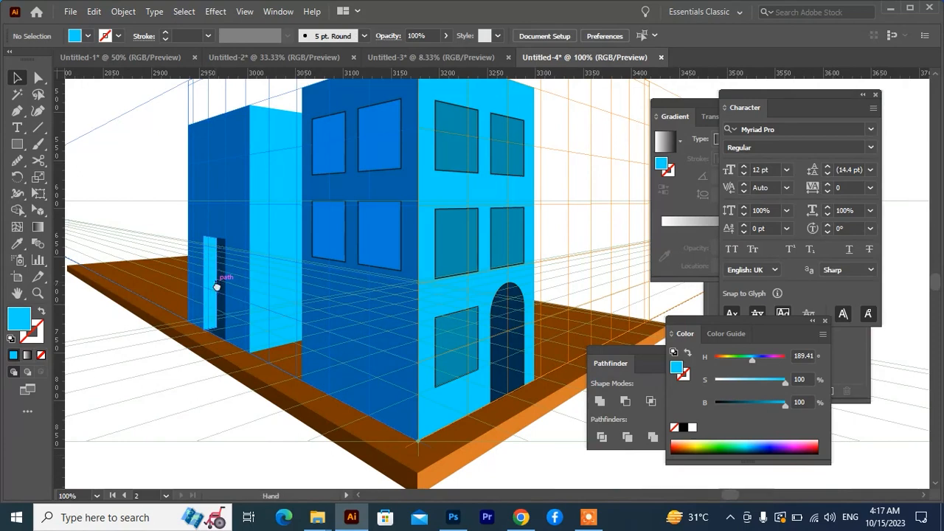
Draw a light blue rectangle in the right grid plane, rising from the front building's top corner and one grid cell wide.
drag(215, 285, 217, 287)
drag(274, 338, 297, 339)
scroll(289, 298, down, 1)
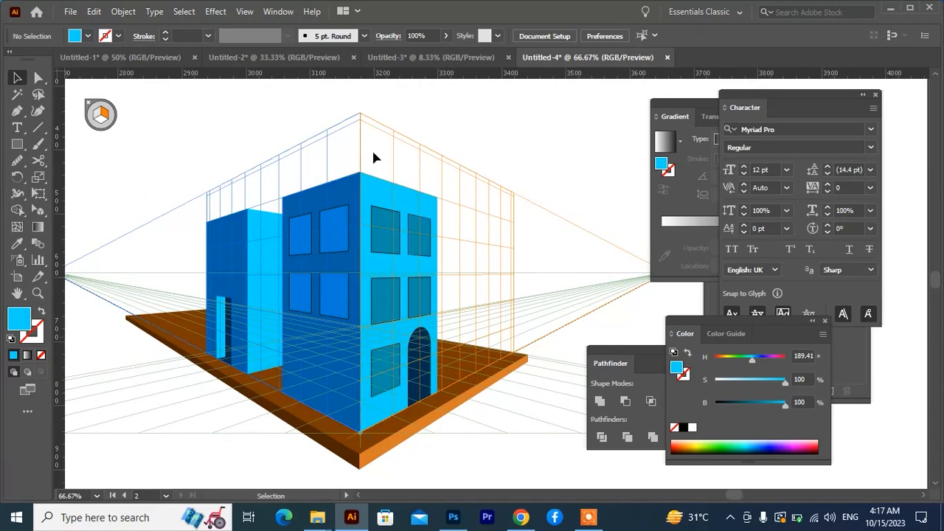
scroll(365, 184, up, 2)
drag(364, 179, 351, 231)
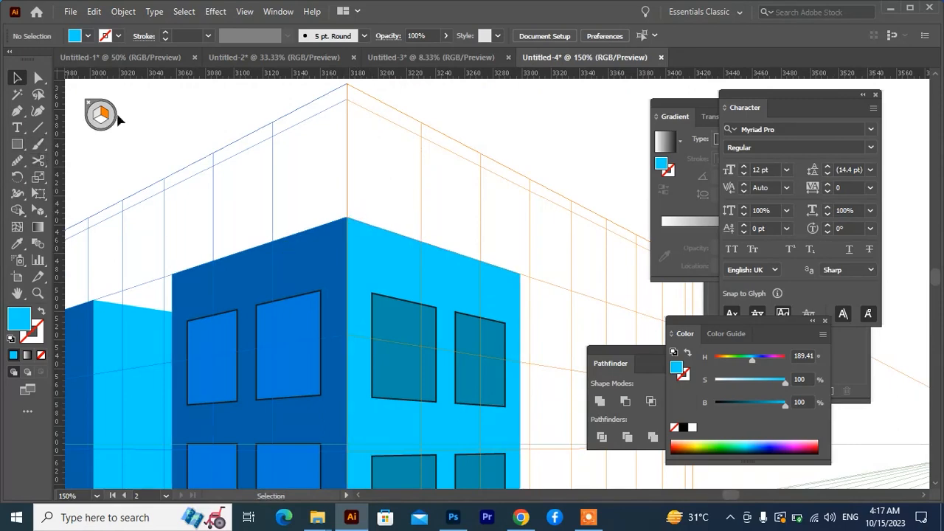
click(17, 144)
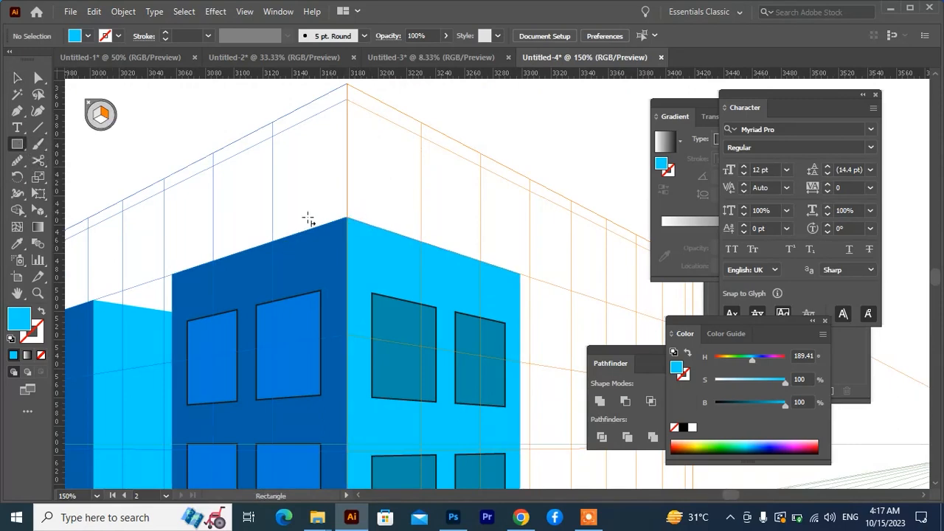
drag(346, 218, 420, 188)
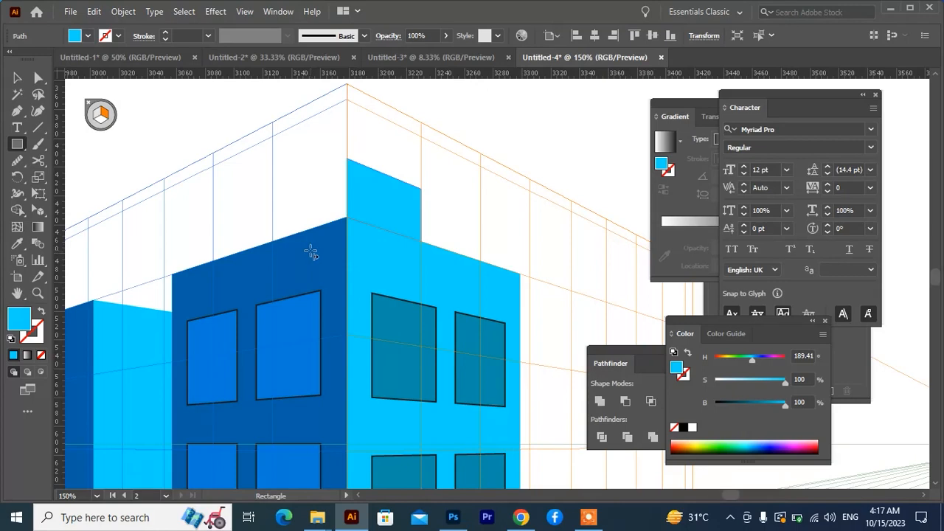
Draw a matching rooftop rectangle in the left grid plane from the same corner and give it the left wall's dark blue with the Eyedropper.
drag(343, 159, 311, 212)
key(ctrl+z)
click(100, 116)
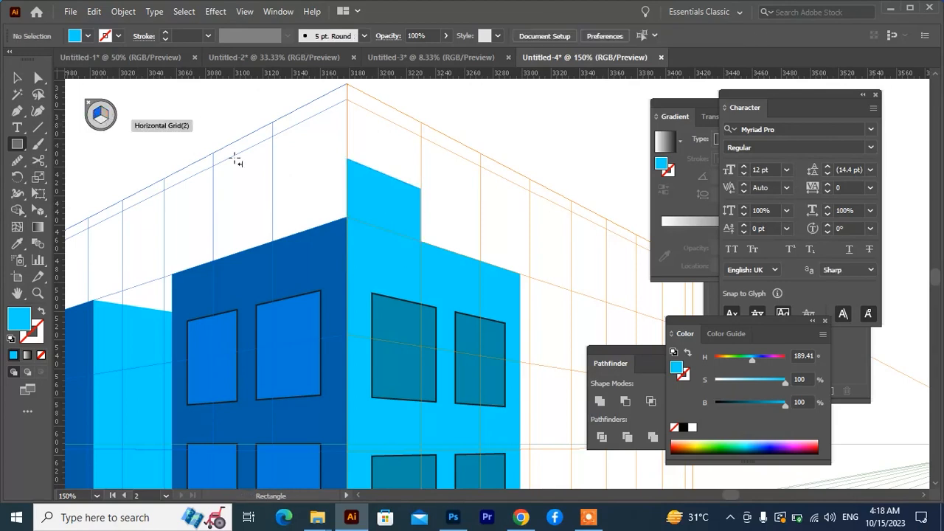
drag(345, 160, 273, 241)
click(17, 244)
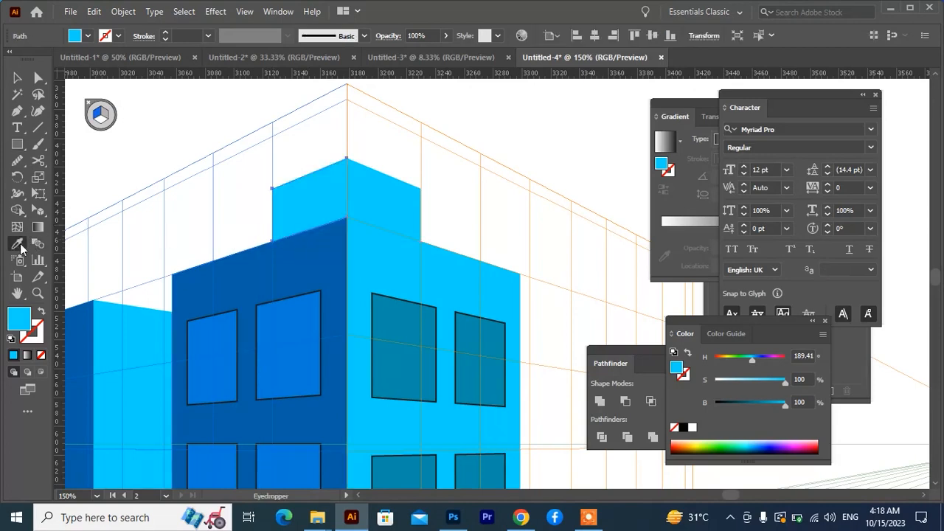
click(329, 260)
key(v)
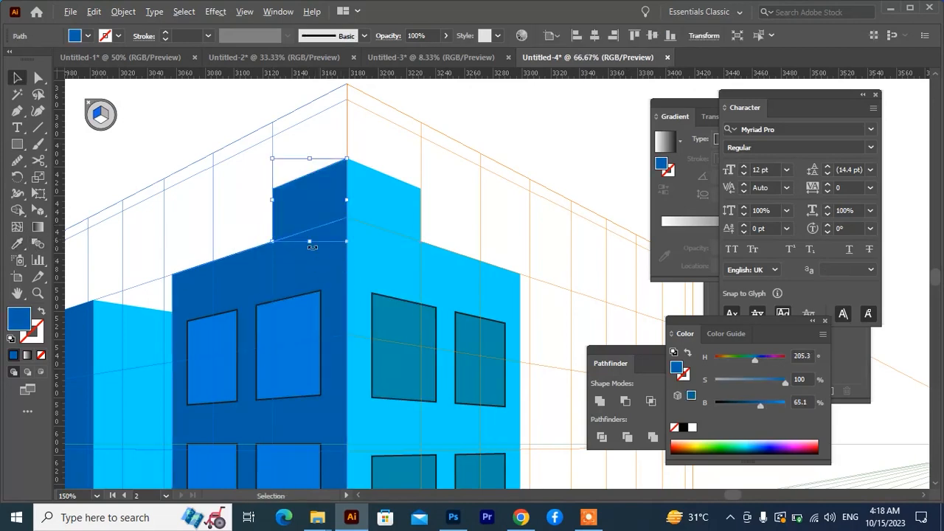
Try duplicating the dark blue rooftop block to the left wall's outer end with the Selection tool, and undo it.
scroll(313, 247, down, 2)
scroll(317, 248, up, 2)
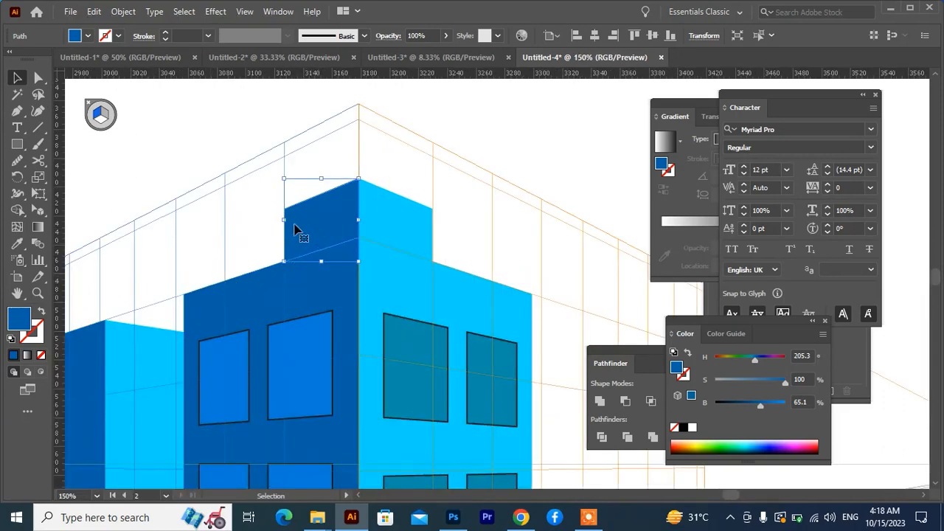
drag(289, 249, 244, 267)
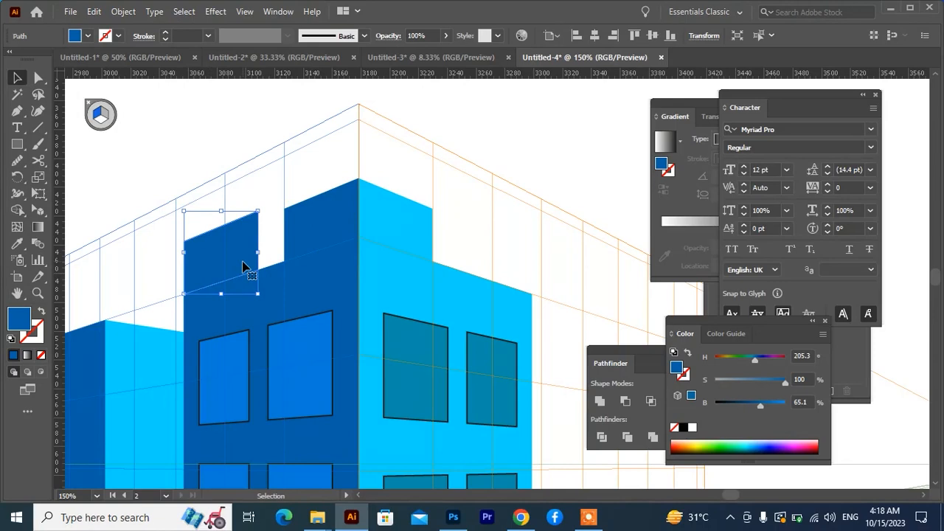
key(ctrl+z)
key(ctrl+z)
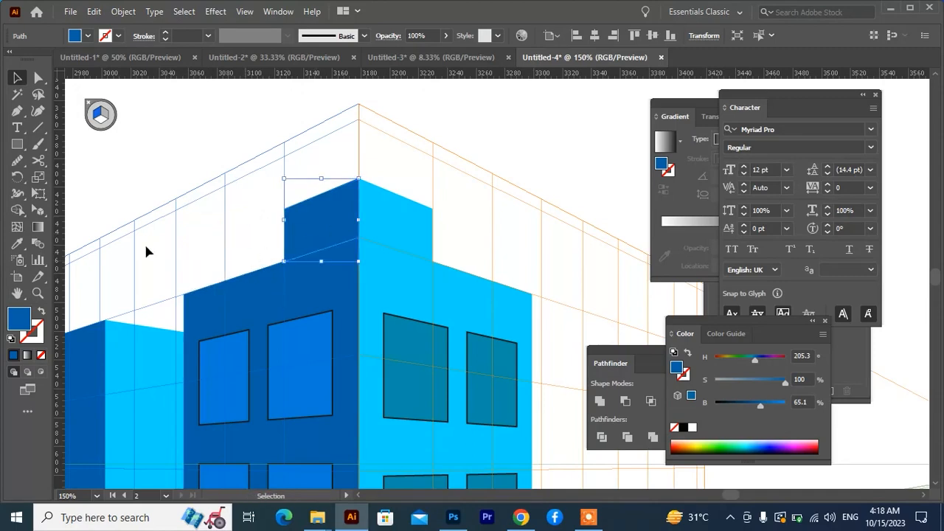
Duplicate the dark blue rooftop block in perspective to the left wall's outer end, activate the right grid plane, and deselect.
drag(40, 211, 68, 226)
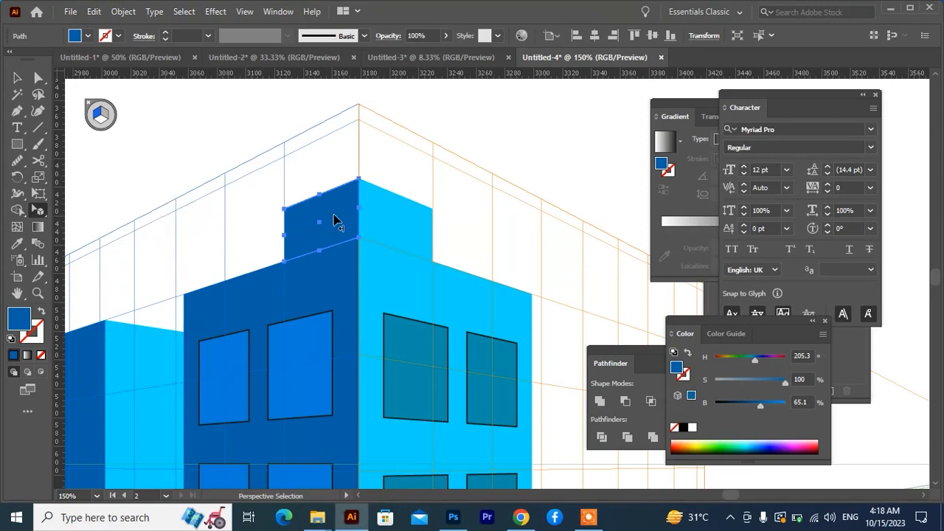
drag(332, 219, 218, 264)
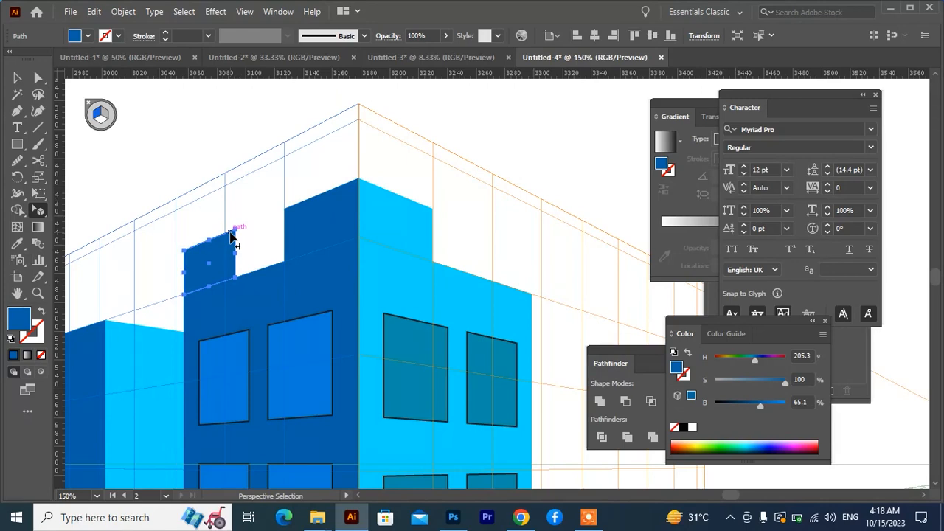
click(105, 114)
click(222, 173)
Duplicate the light blue rooftop block in perspective along the right wall to its outer end, and deselect it.
click(411, 244)
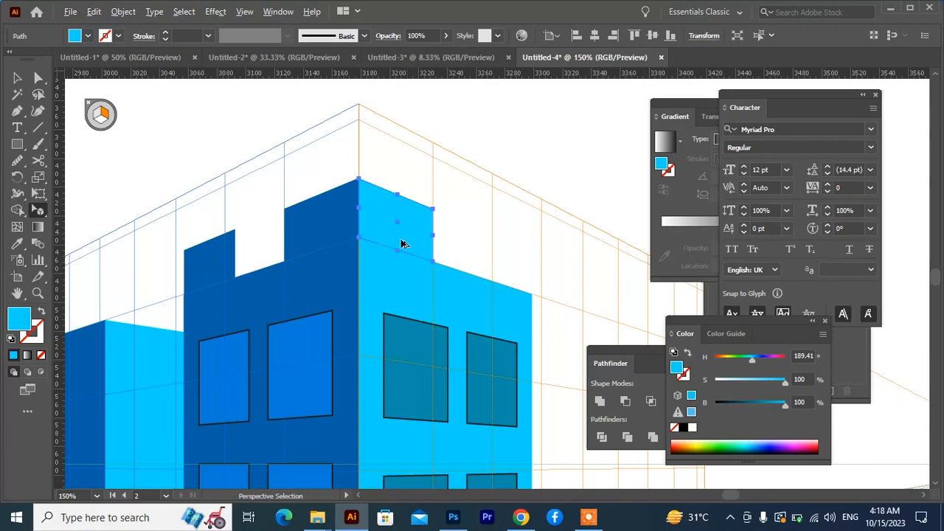
drag(402, 244, 511, 266)
scroll(491, 260, down, 2)
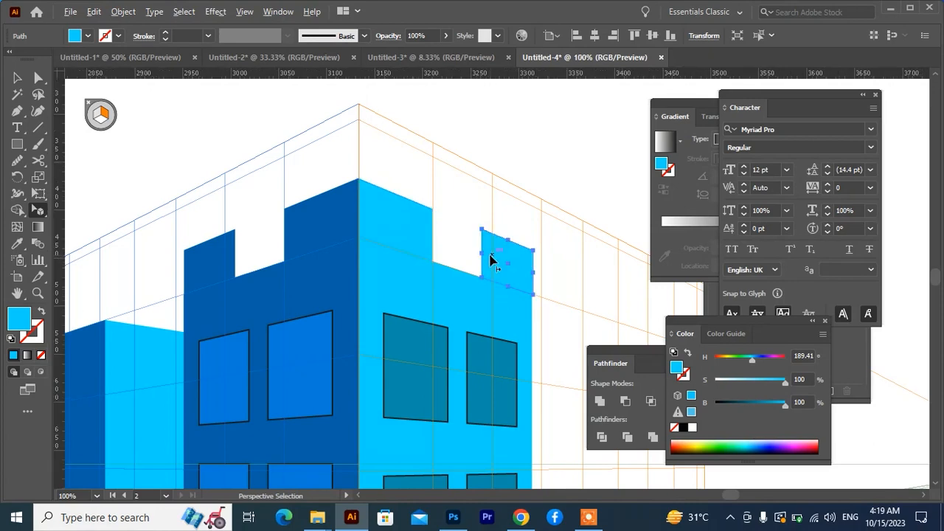
scroll(502, 264, up, 2)
drag(500, 271, 466, 244)
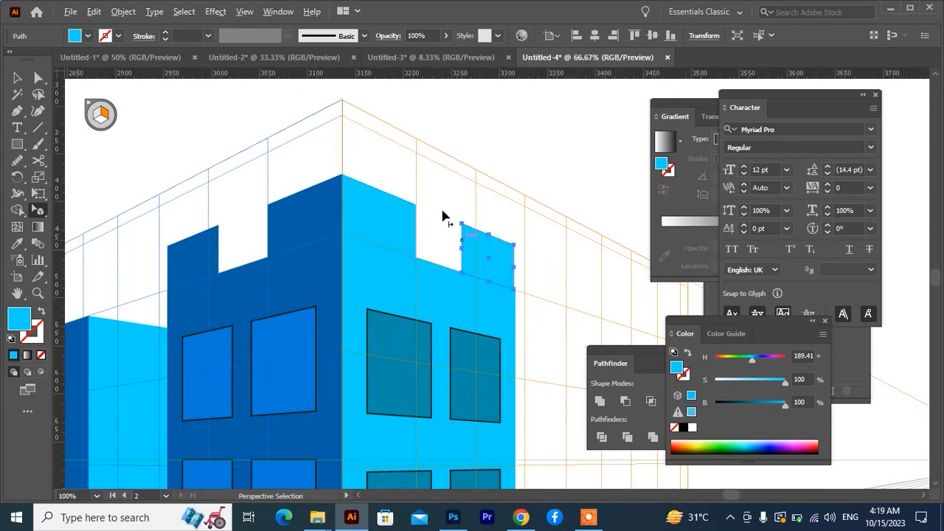
key(ctrl+minus)
key(ctrl+minus)
key(ctrl+shift+a)
key(ctrl+minus)
key(ctrl+minus)
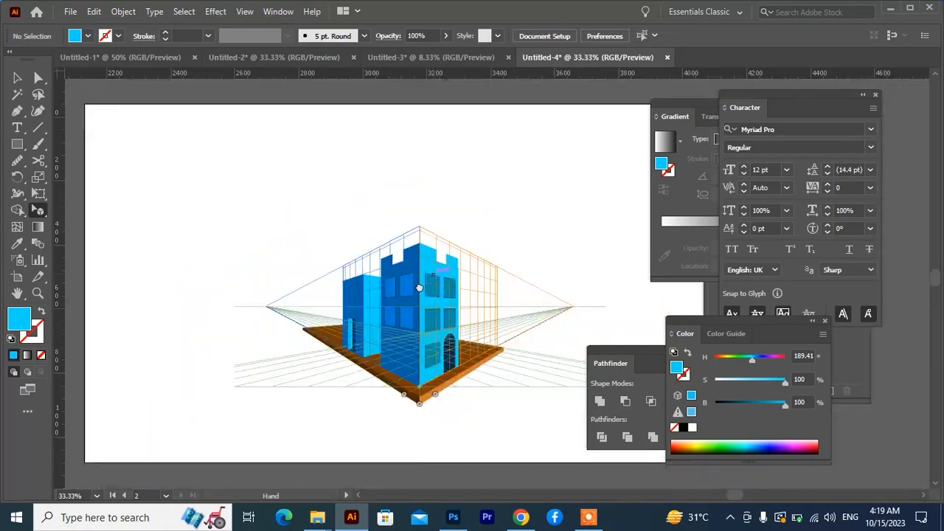
Shift the duplicated light blue block in perspective so its outer edge is flush with the right wall's edge, and deselect it.
scroll(389, 313, up, 3)
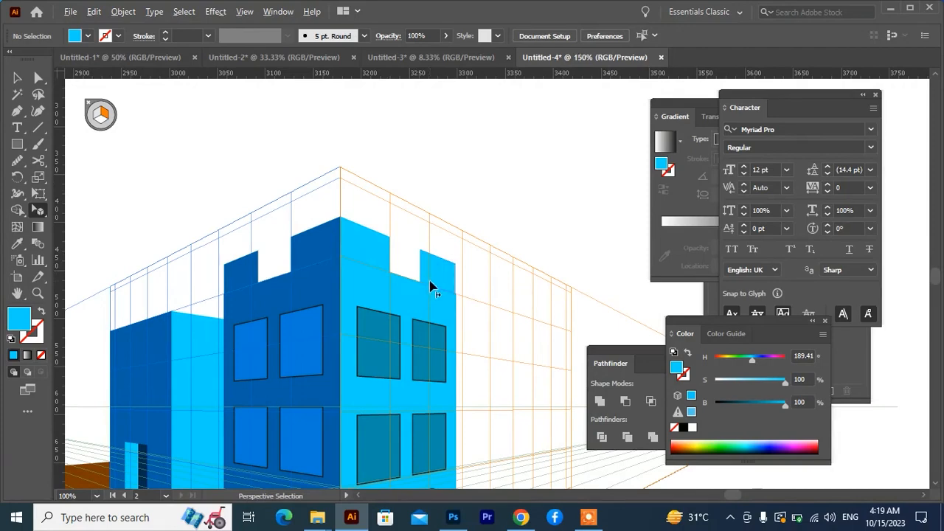
scroll(435, 280, up, 2)
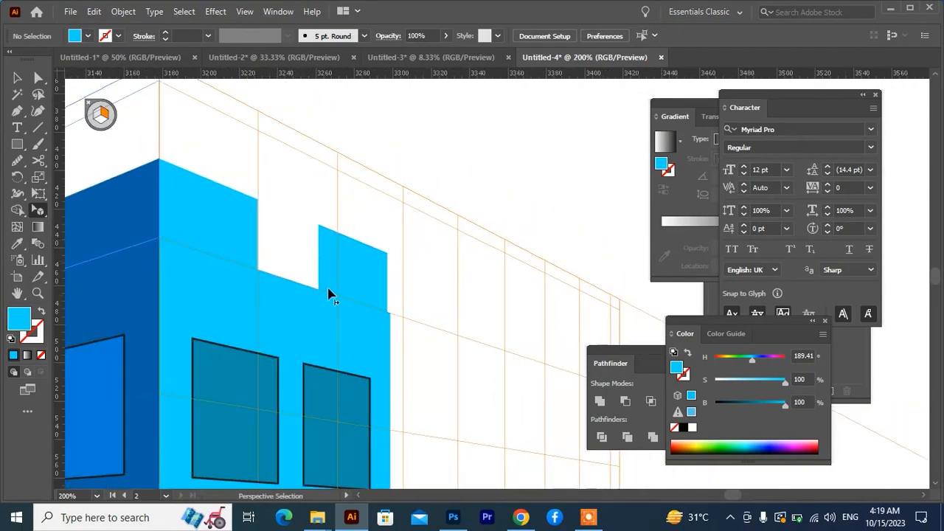
scroll(329, 295, up, 3)
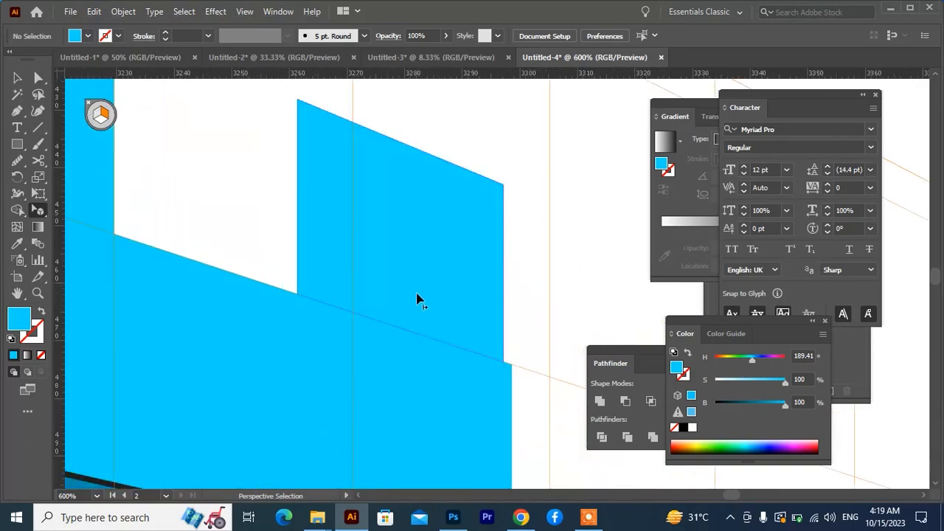
drag(417, 300, 399, 293)
scroll(422, 297, down, 4)
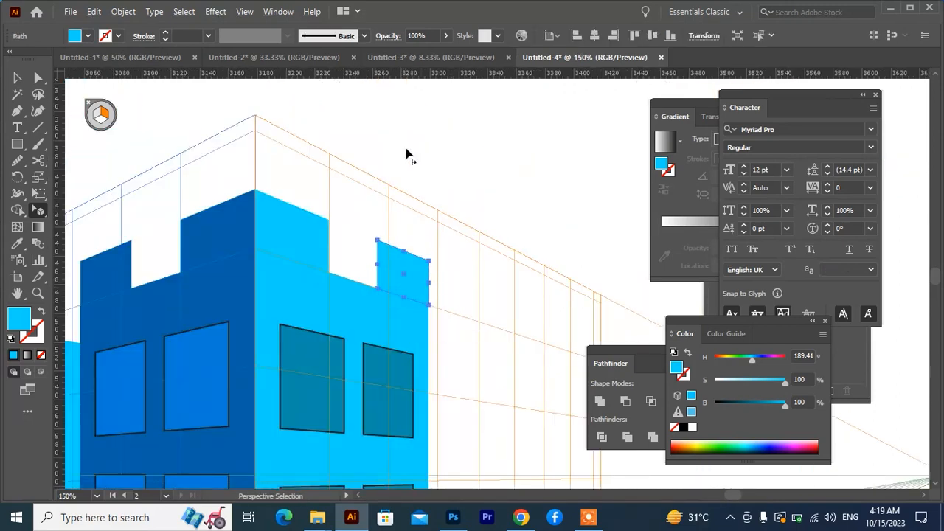
click(410, 230)
scroll(367, 297, down, 3)
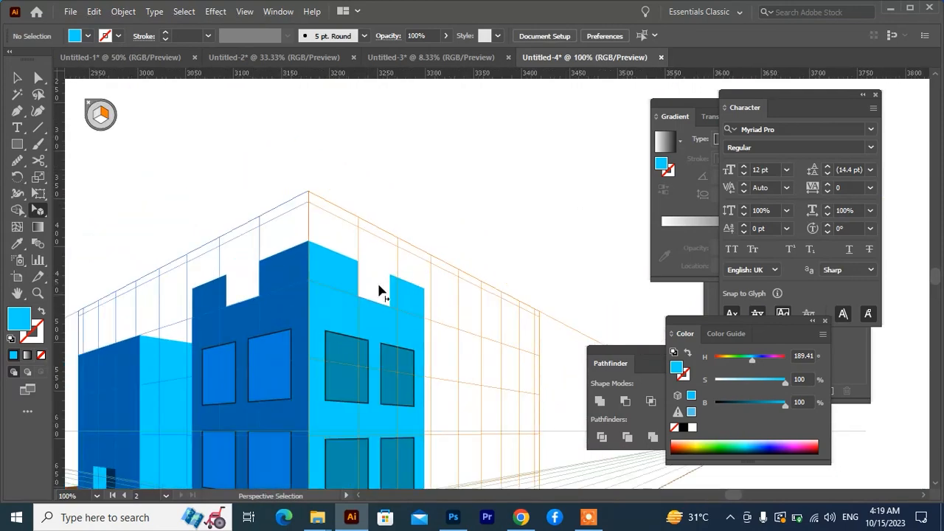
Try duplicating the dark blue corner rooftop block in perspective into the gap between the light blue blocks, and undo it.
click(292, 280)
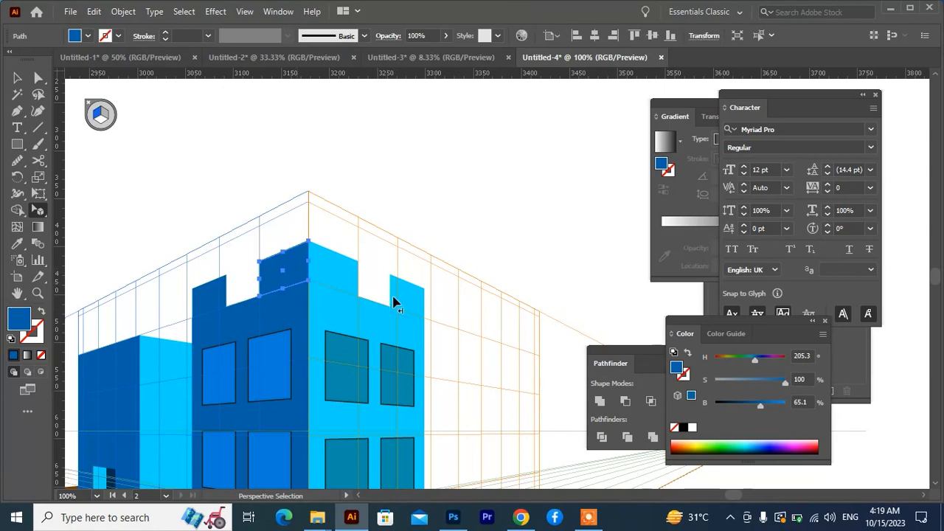
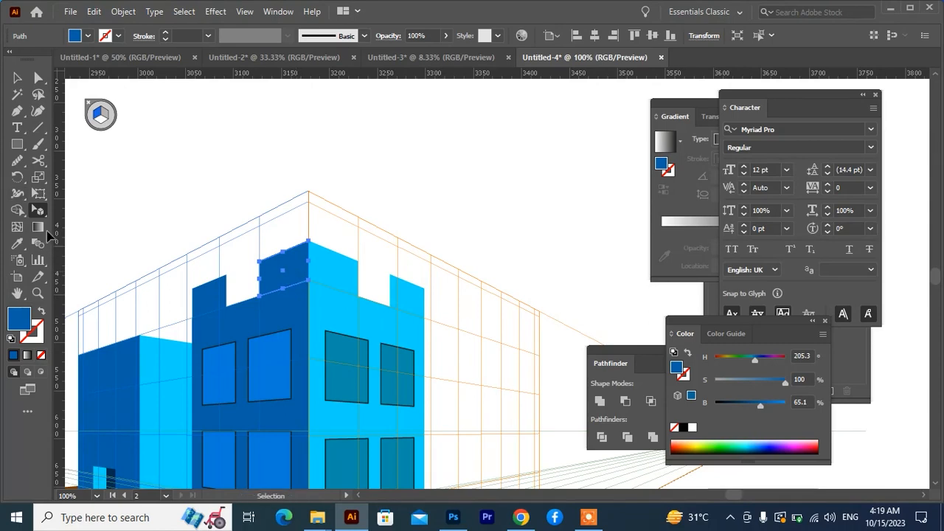
key(g)
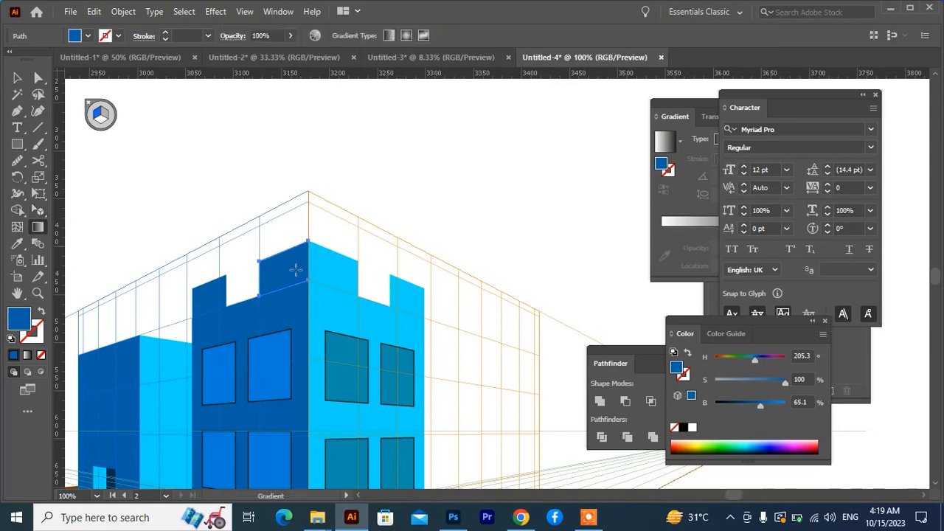
click(39, 210)
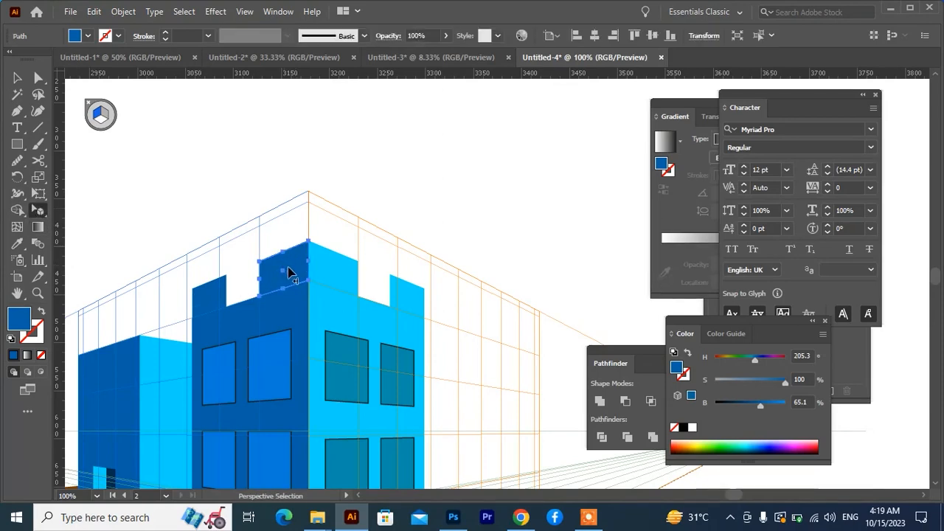
drag(289, 273, 365, 288)
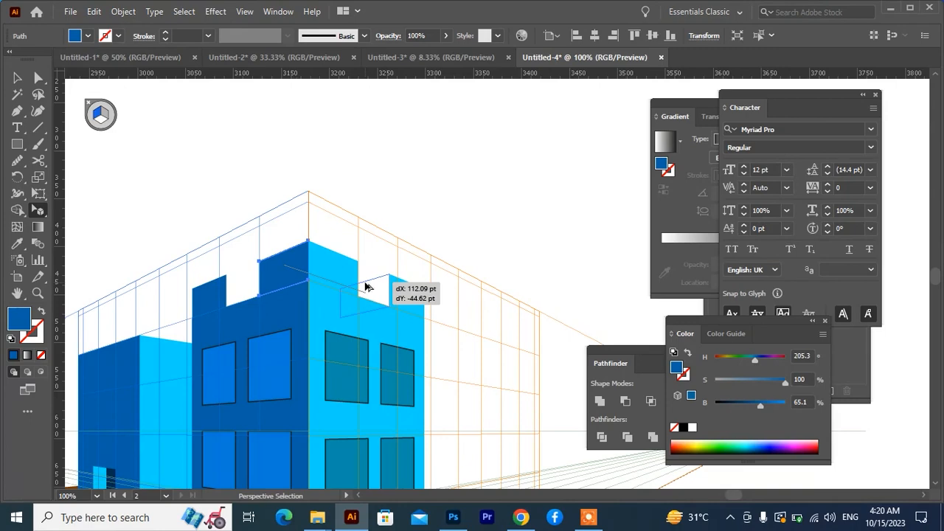
drag(365, 287, 380, 288)
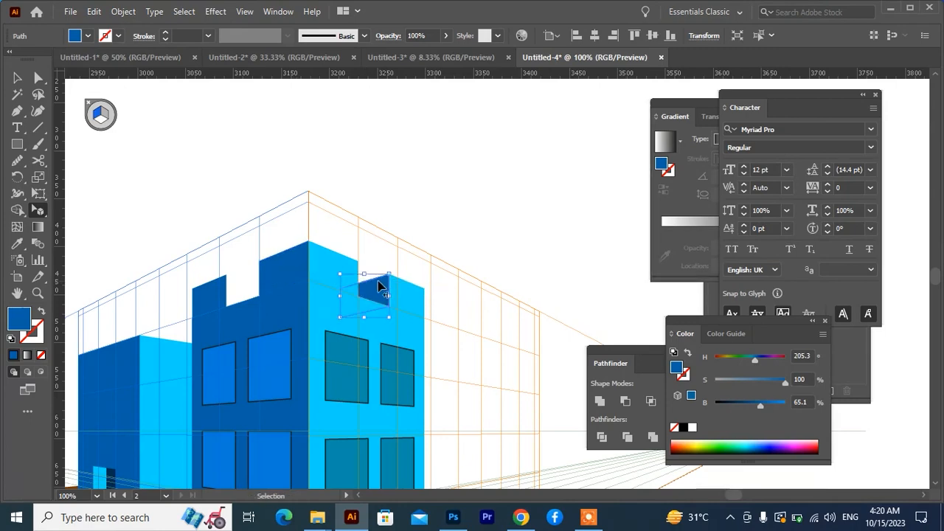
key(ctrl+z)
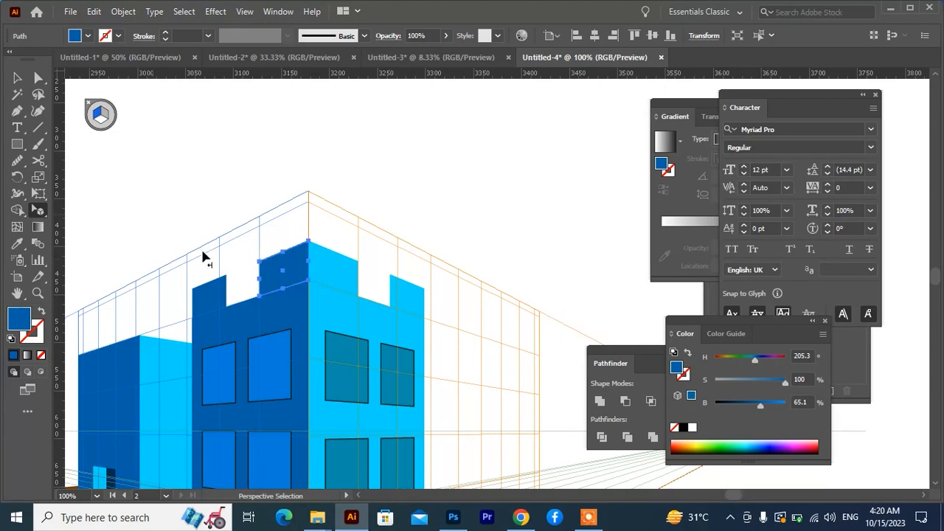
Duplicate the dark blue corner rooftop block in perspective so it fills the gap behind the right wall's light blue blocks, and deselect it.
drag(290, 270, 372, 288)
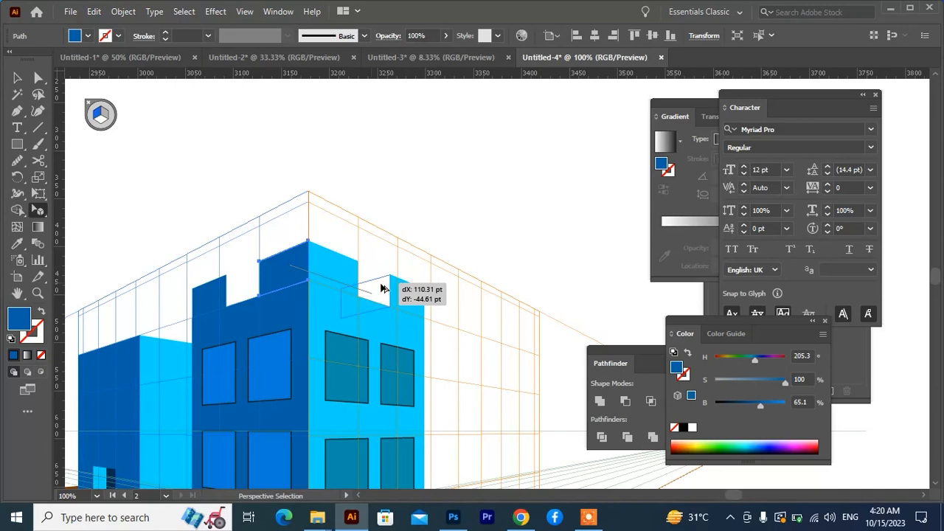
drag(382, 288, 384, 288)
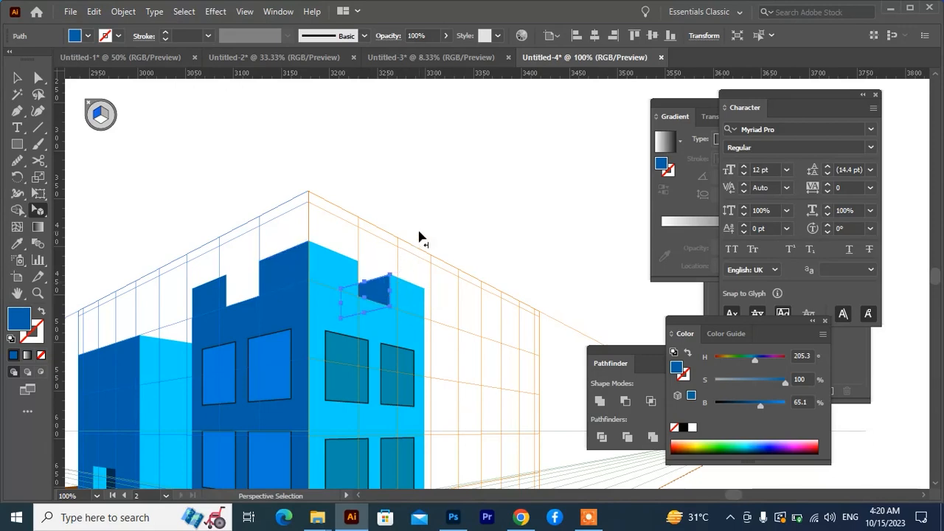
click(420, 241)
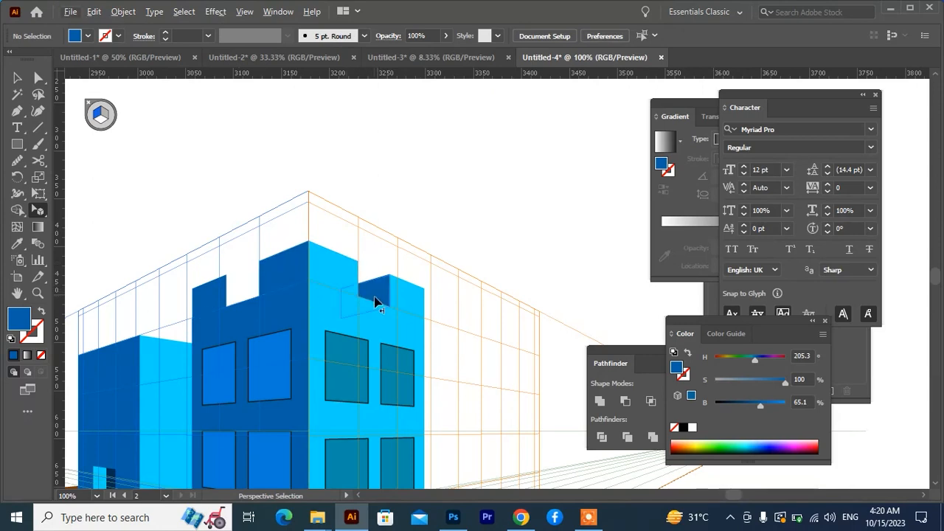
scroll(379, 302, down, 3)
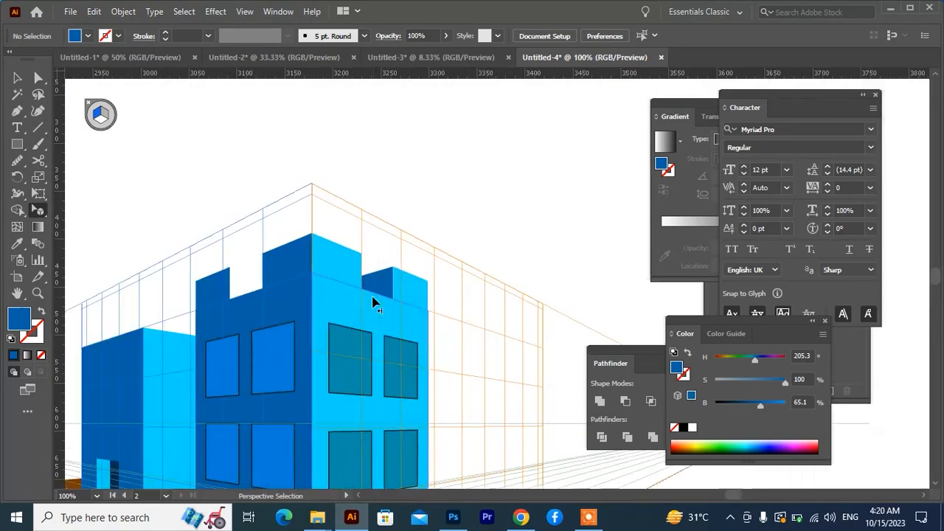
scroll(375, 301, up, 3)
Duplicate the light blue corner rooftop block in perspective so it fills the gap between the left wall's dark blue blocks, and deselect it.
click(336, 273)
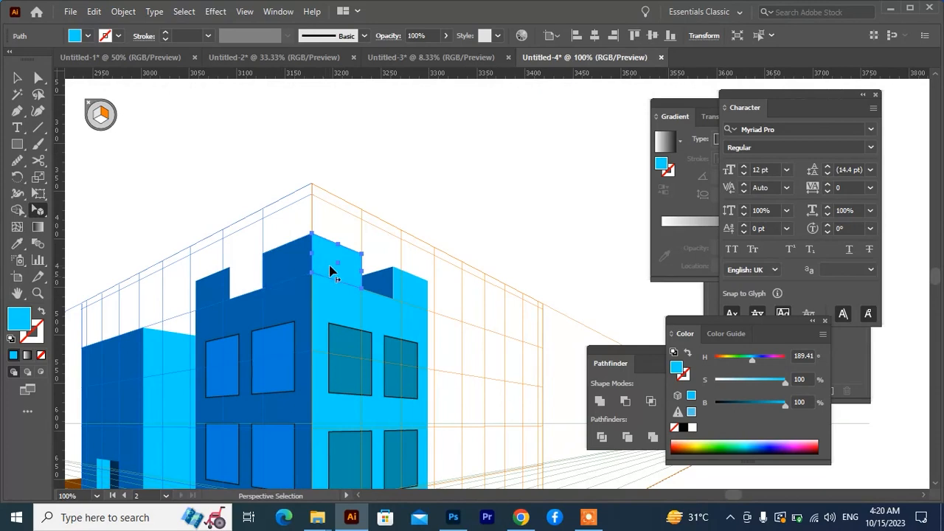
drag(330, 271, 247, 287)
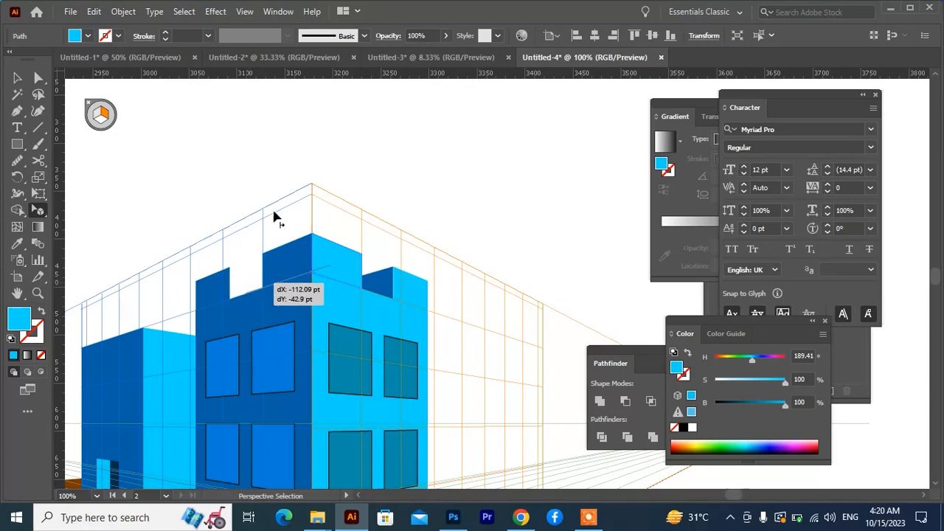
click(254, 229)
Try moving the building's dark blue left wall in perspective to behind the light blue right wall, and undo it.
scroll(253, 295, down, 2)
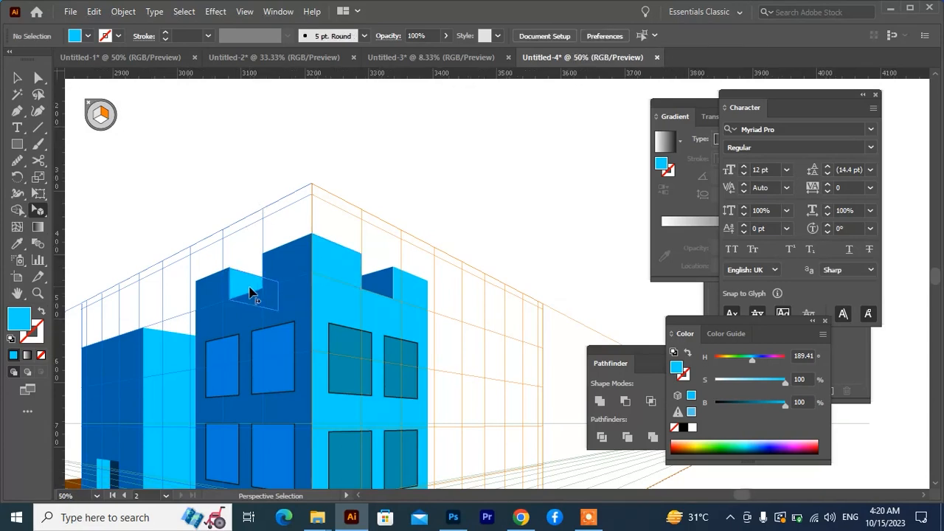
scroll(271, 324, down, 1)
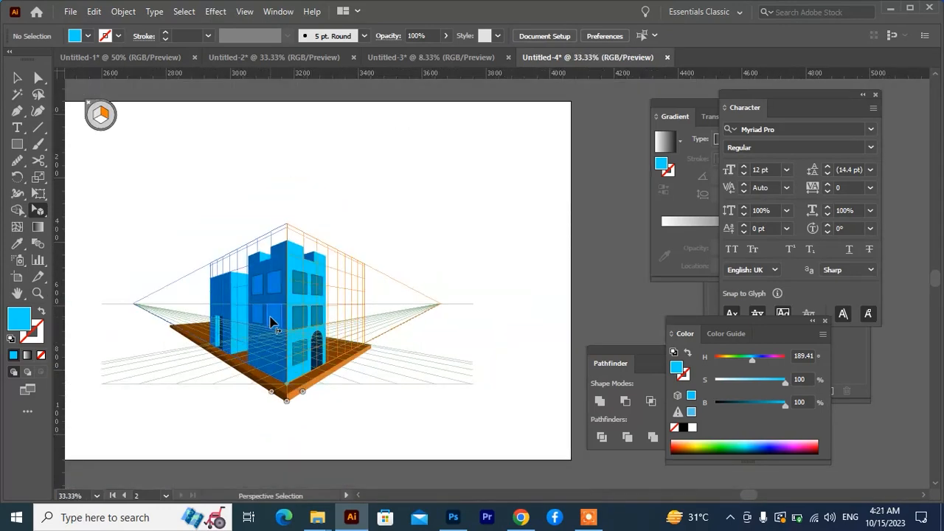
scroll(302, 314, up, 1)
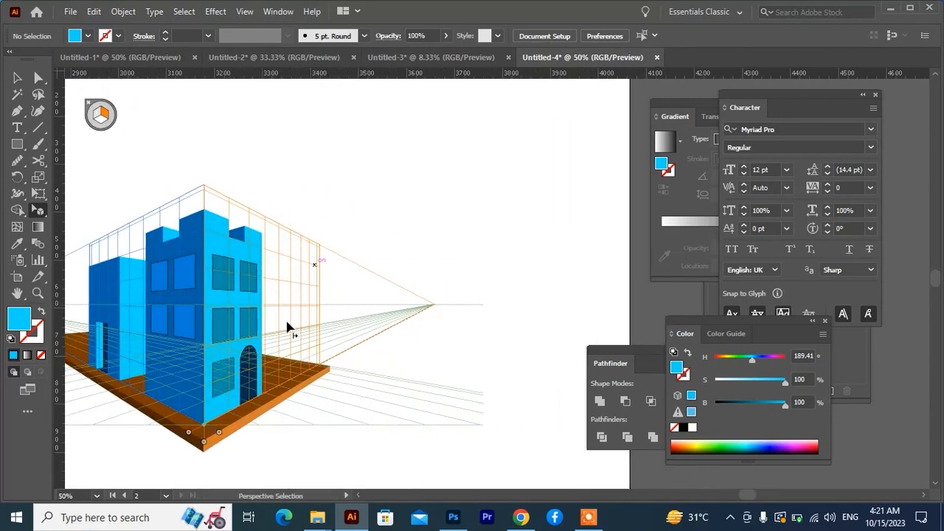
click(186, 382)
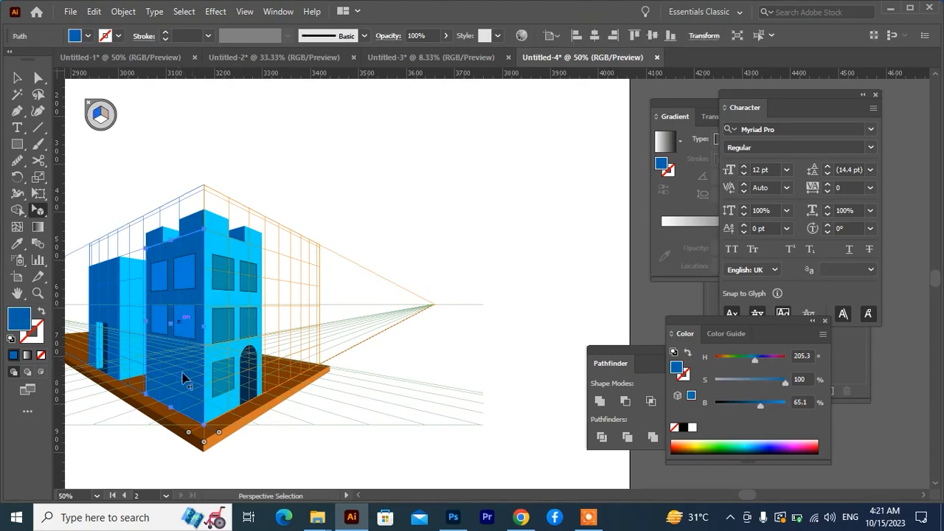
drag(185, 383, 280, 335)
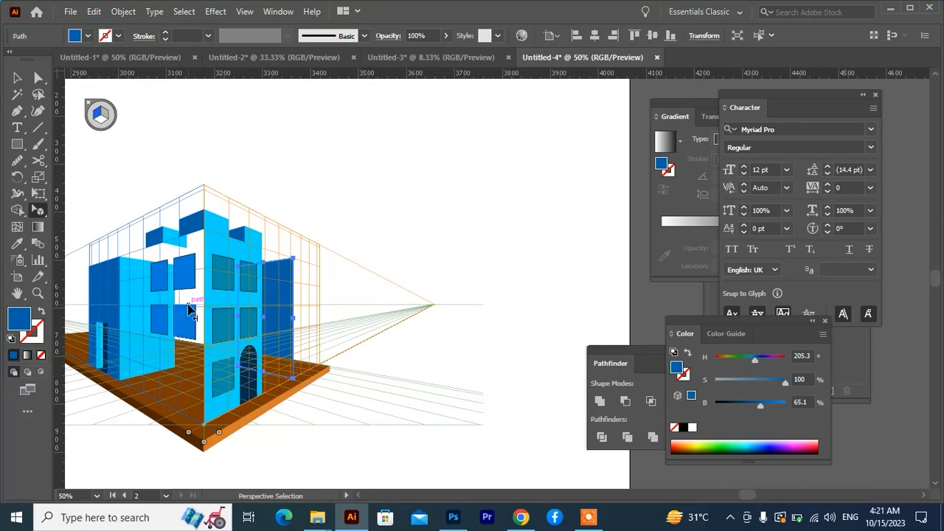
key(ctrl+z)
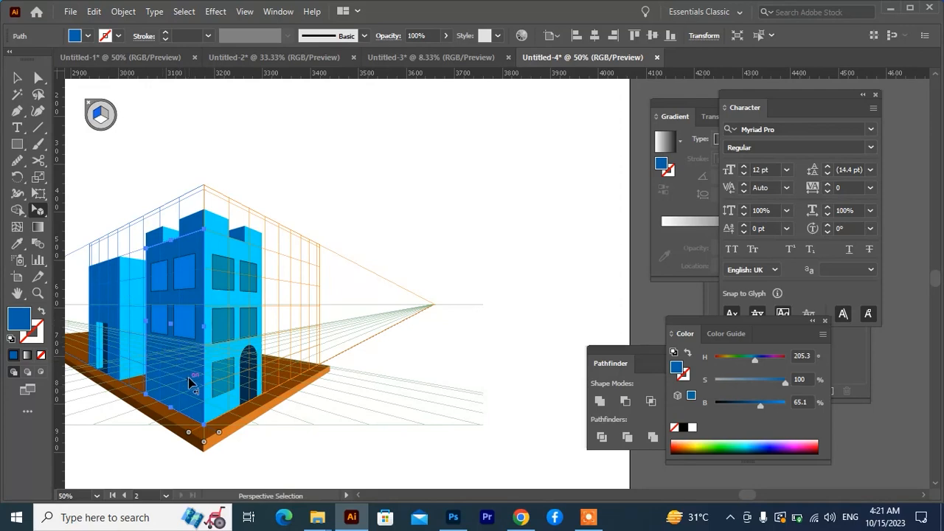
Duplicate the dark blue left wall in perspective to the slab area behind the light blue wall, and scale the copy taller.
drag(189, 381, 288, 354)
scroll(289, 301, up, 3)
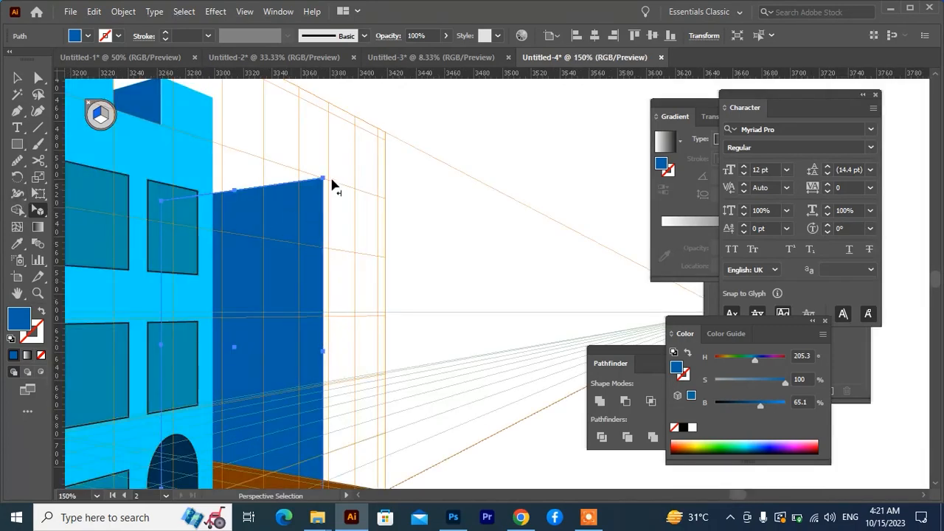
drag(322, 178, 330, 116)
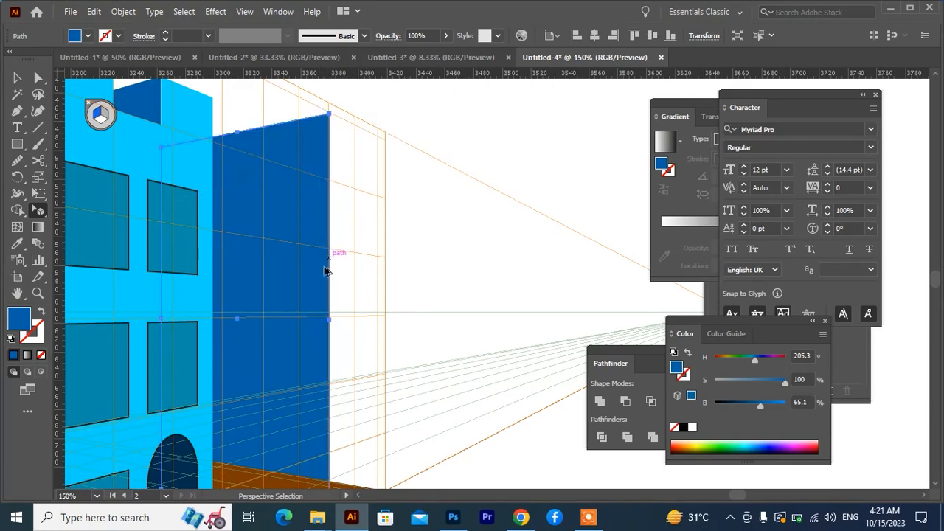
scroll(324, 267, down, 3)
drag(348, 360, 311, 367)
scroll(282, 335, up, 1)
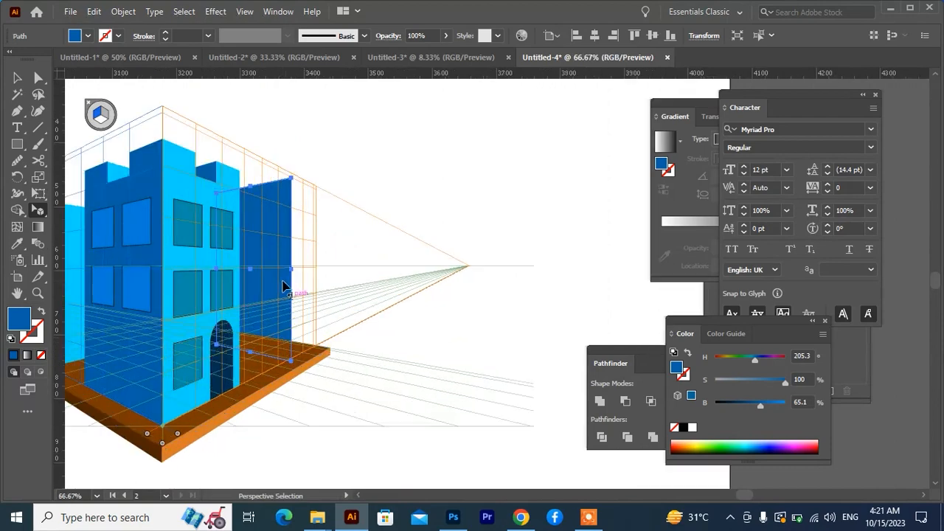
Bring the duplicated dark blue wall forward by two levels in the stacking order.
right_click(284, 286)
mouse_move(337, 432)
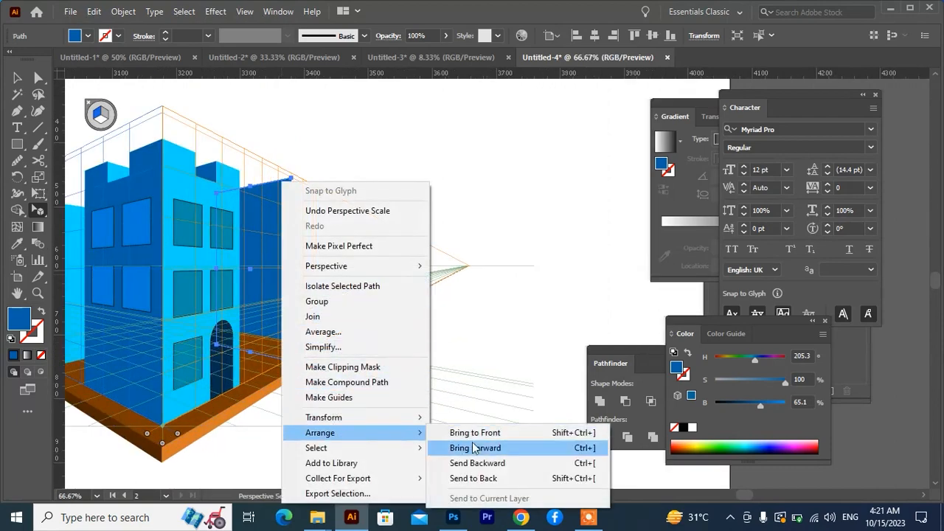
click(481, 448)
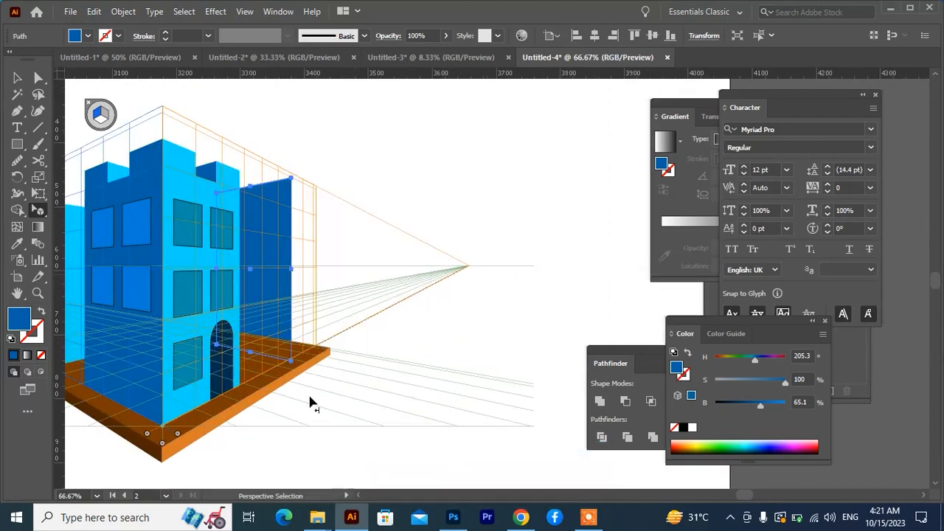
right_click(282, 333)
mouse_move(432, 435)
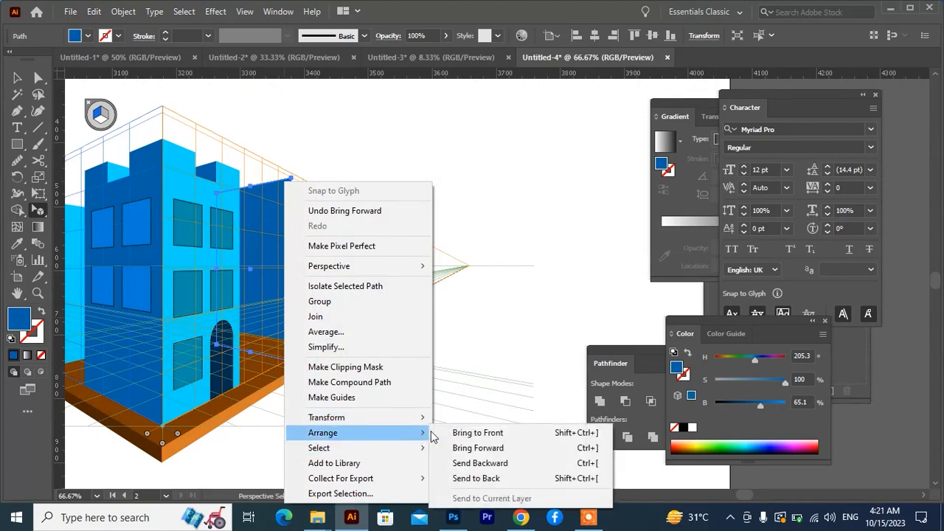
click(468, 447)
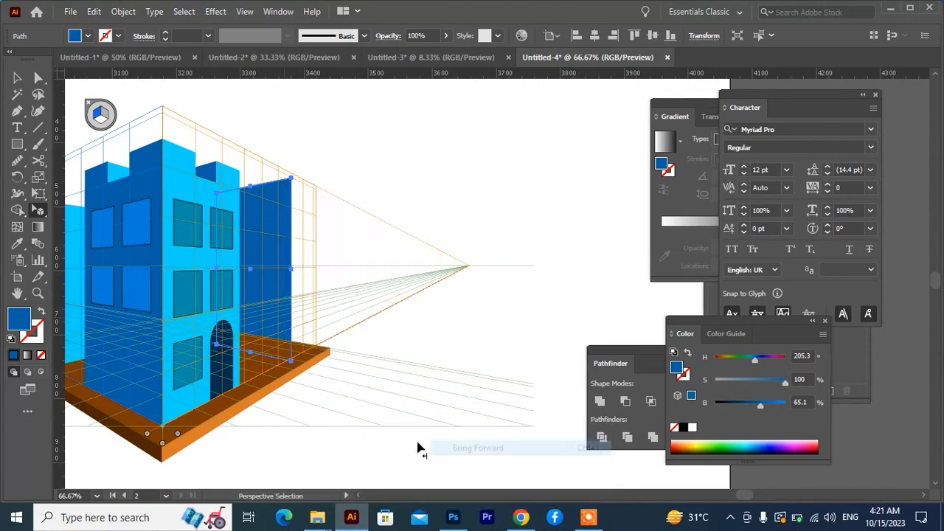
Shift the duplicated dark blue wall in perspective closer to the light blue wall, leaving a narrower strip showing behind it.
scroll(287, 361, up, 2)
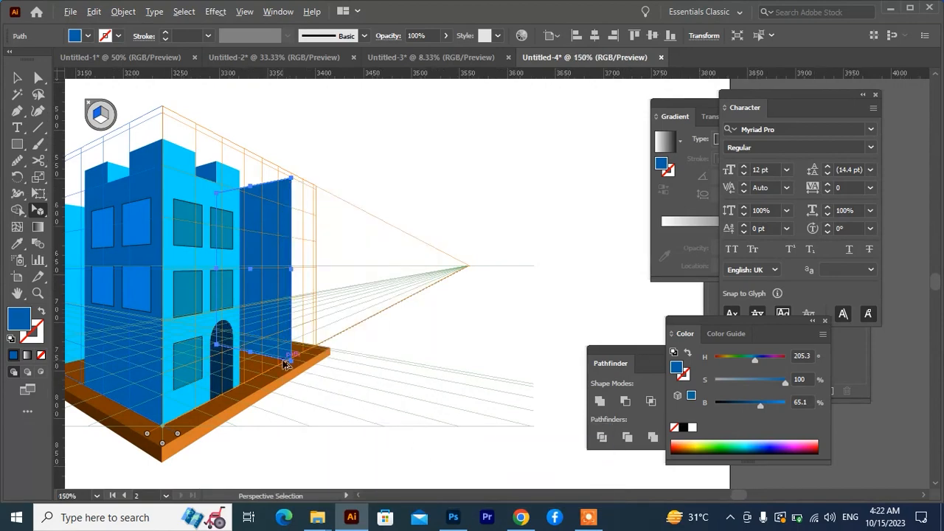
scroll(318, 372, down, 2)
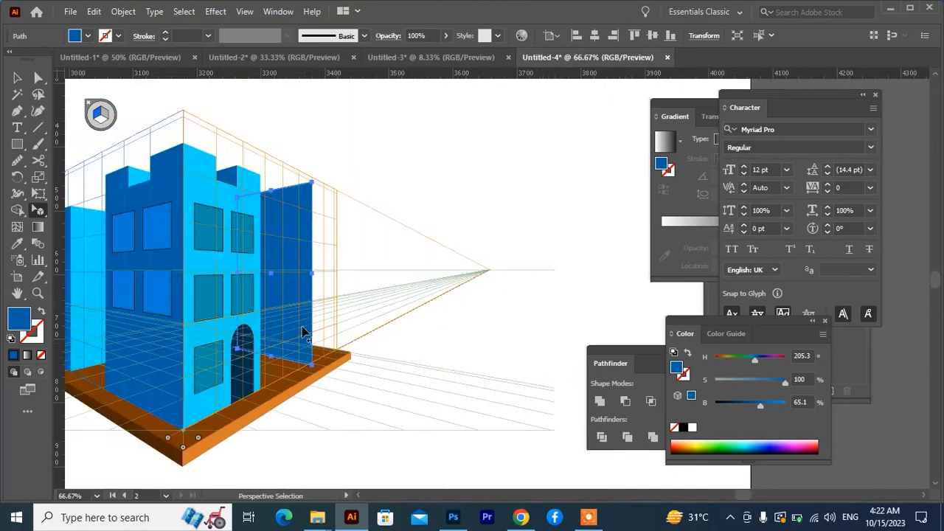
scroll(299, 305, up, 1)
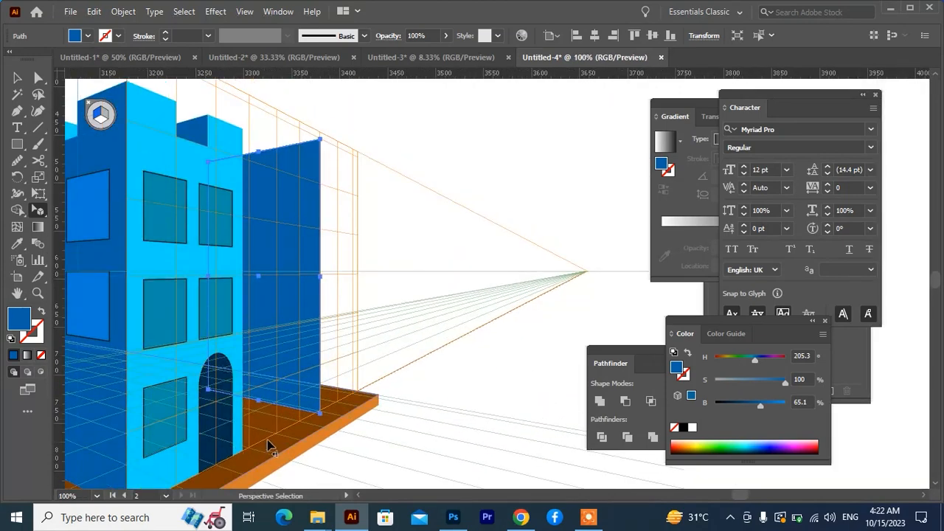
key(space)
drag(279, 434, 292, 396)
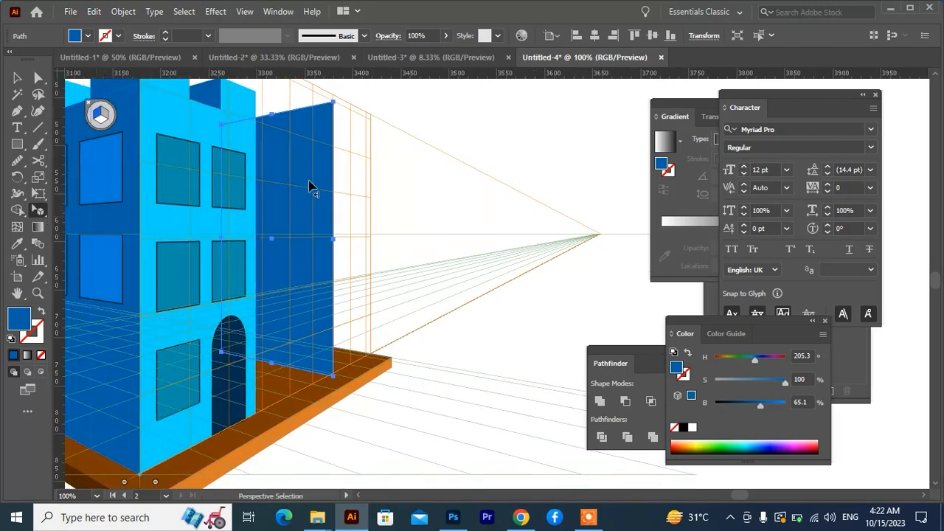
drag(318, 177, 289, 200)
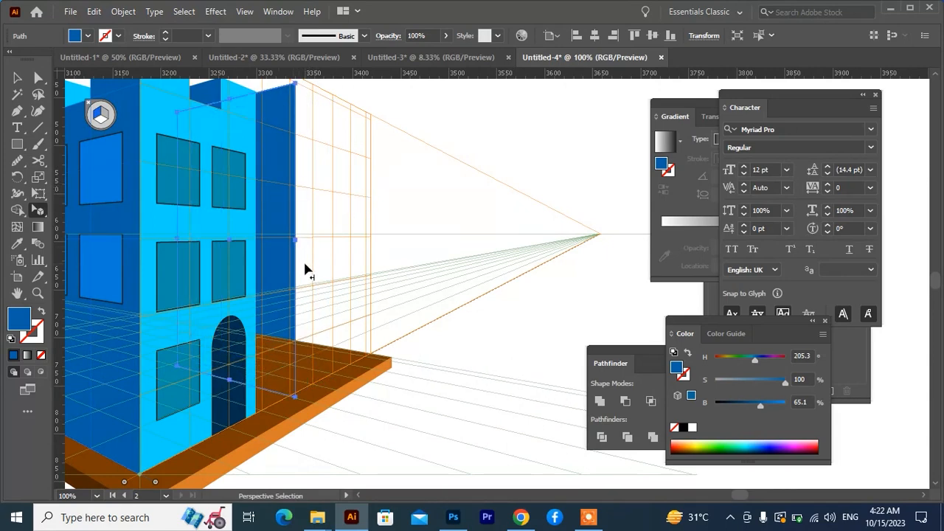
mouse_move(306, 269)
mouse_down()
mouse_move(322, 265)
mouse_move(301, 276)
mouse_move(305, 284)
mouse_up()
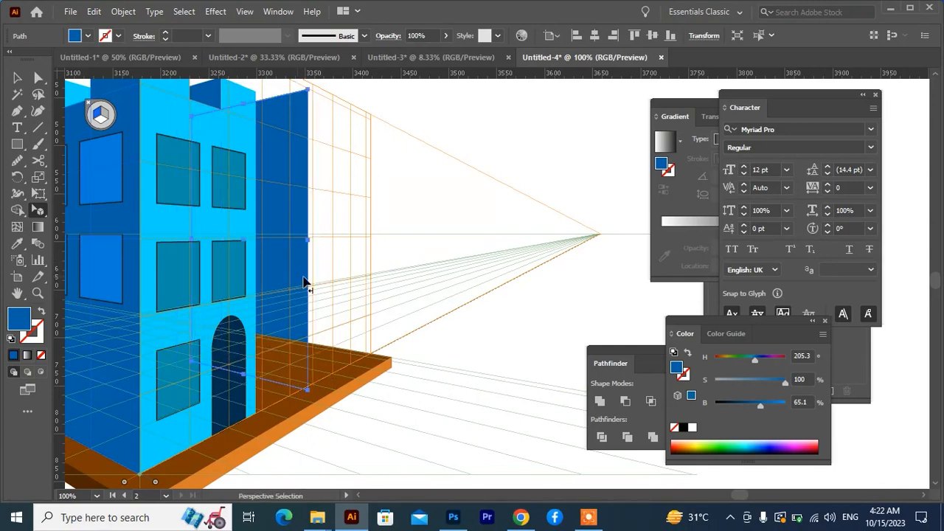
Bring the duplicated dark blue wall to the front, and send it backward until it sits behind the light blue wall but above the slab.
shift+click(305, 281)
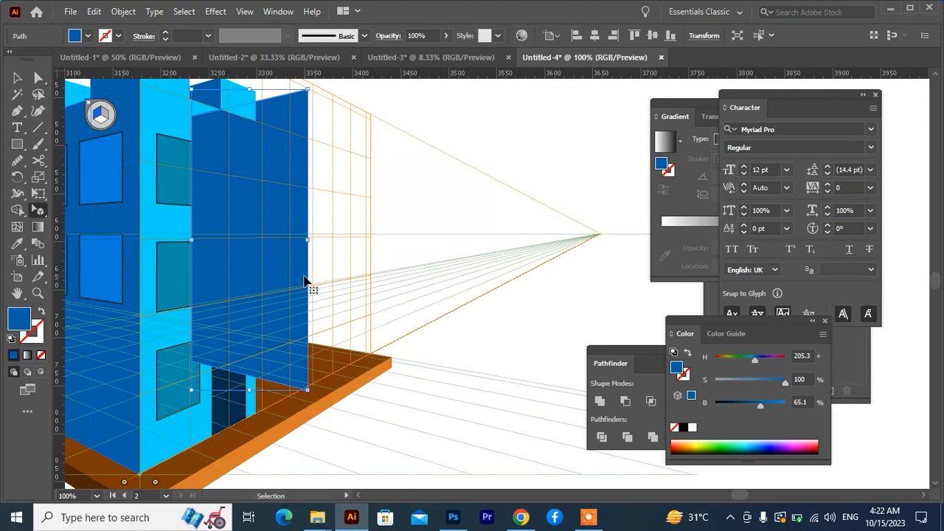
key(ctrl+[)
key(ctrl+[)
key(ctrl+[)
key(ctrl+[)
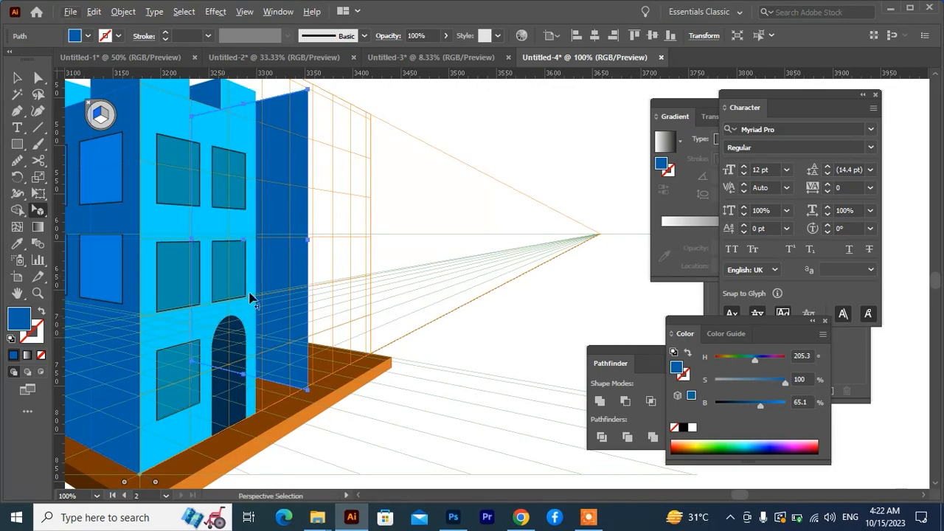
scroll(266, 275, down, 2)
scroll(266, 283, up, 1)
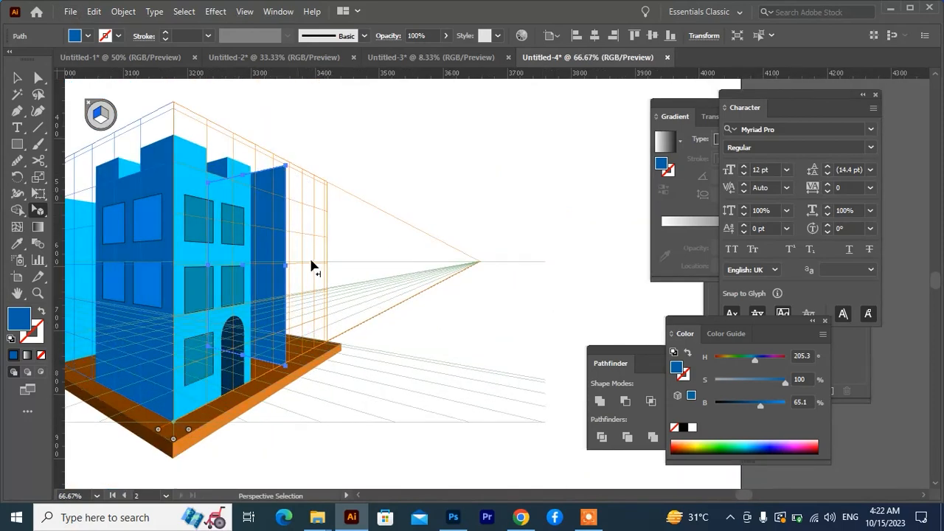
Draw a wall on the right grid plane beside the rear dark blue wall, and fill it with the front wall's light blue.
click(103, 116)
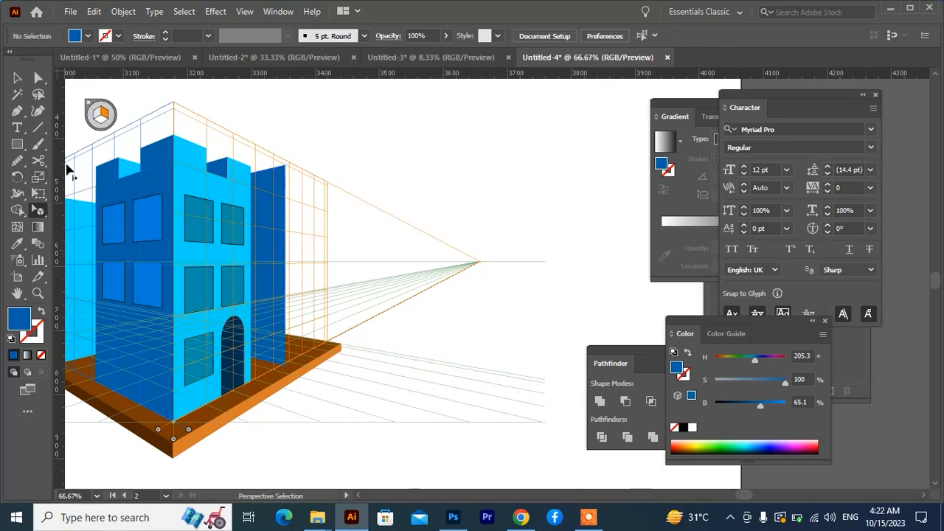
click(17, 144)
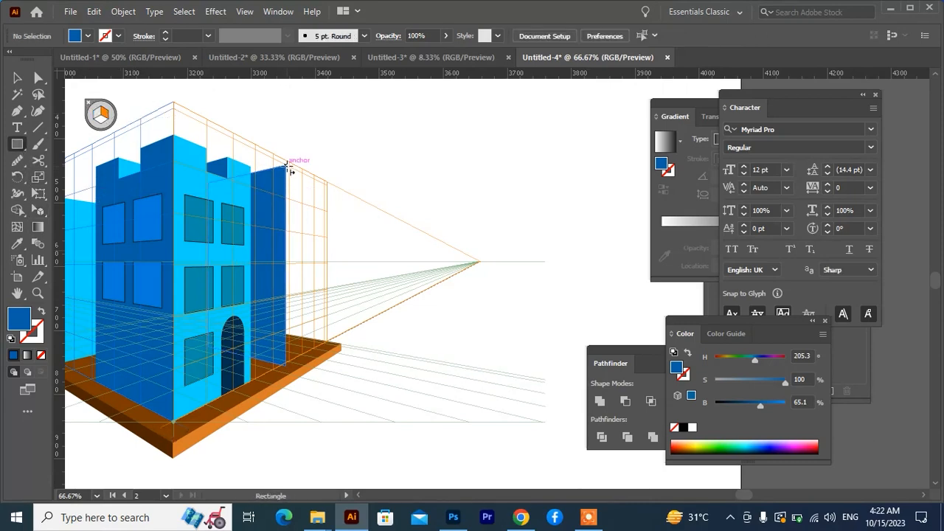
drag(287, 165, 316, 354)
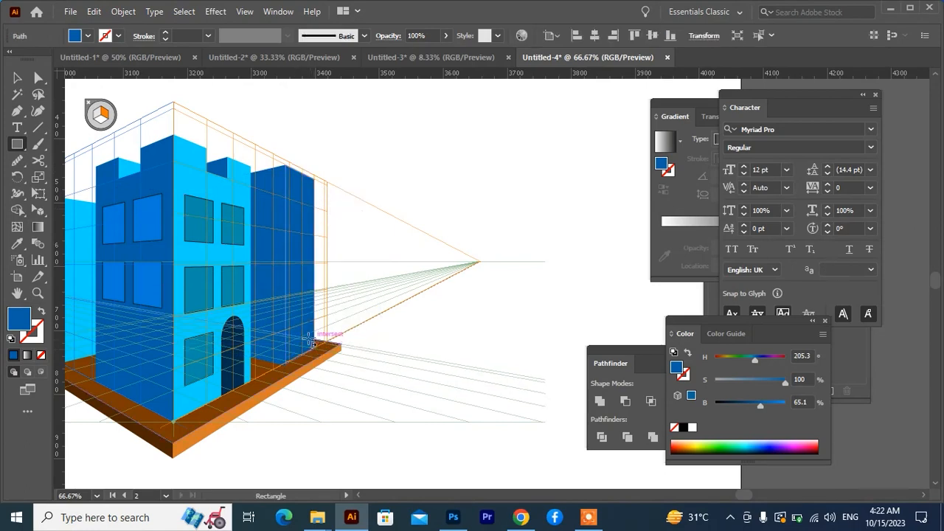
key(i)
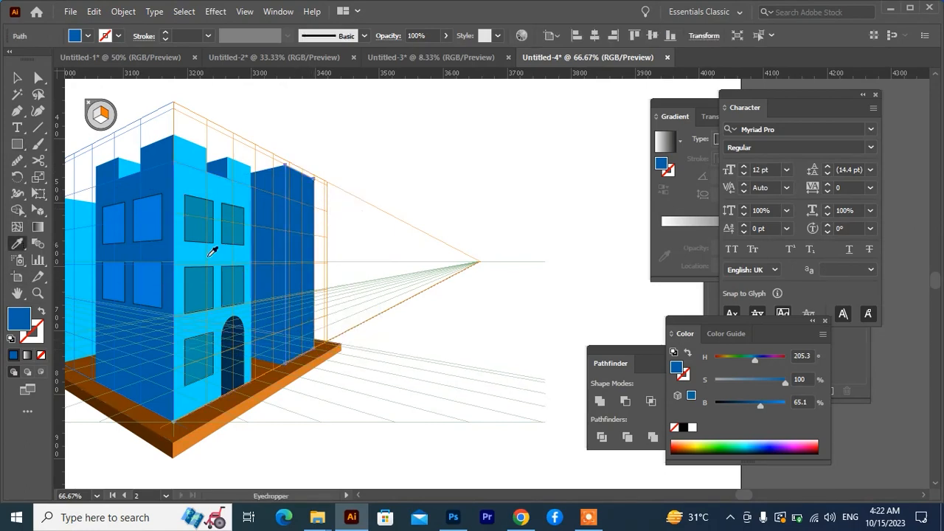
click(199, 250)
key(v)
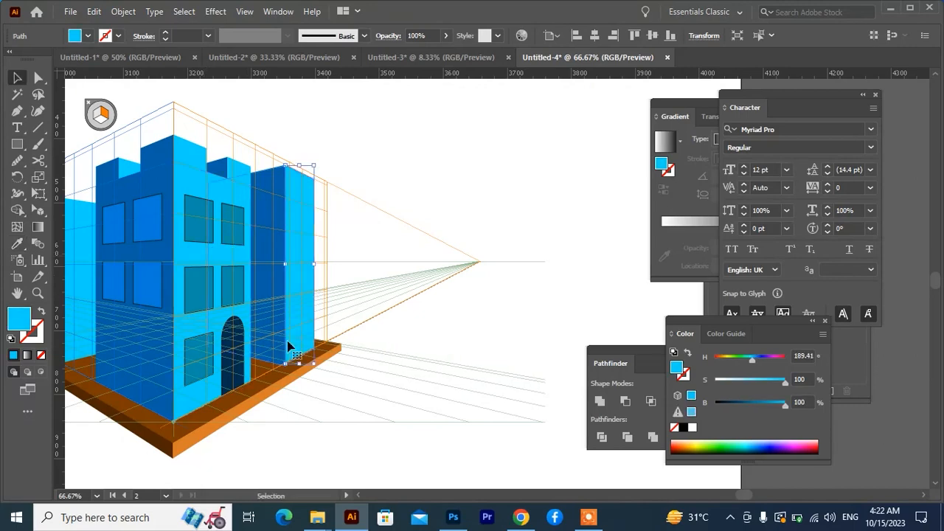
scroll(306, 325, down, 2)
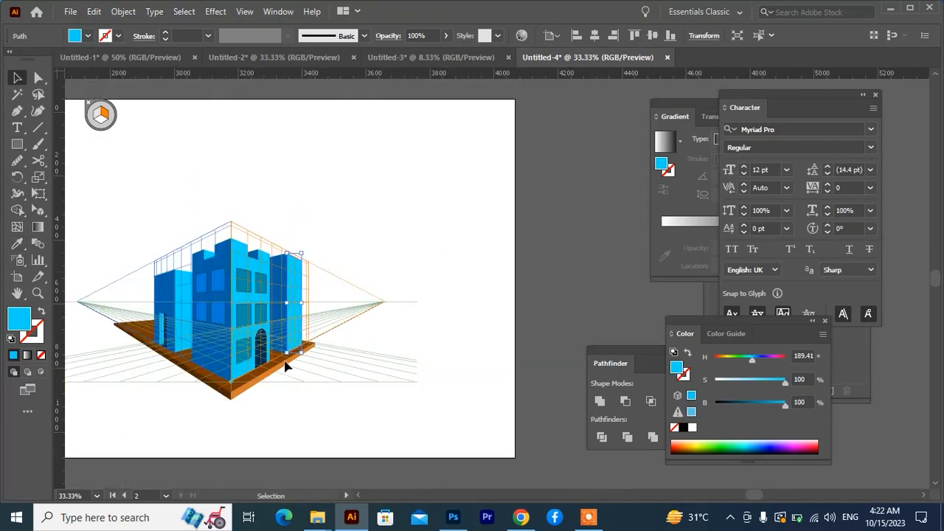
click(285, 363)
Deselect everything and hide the perspective grid around the building.
scroll(285, 361, up, 1)
drag(271, 355, 309, 344)
scroll(291, 345, down, 1)
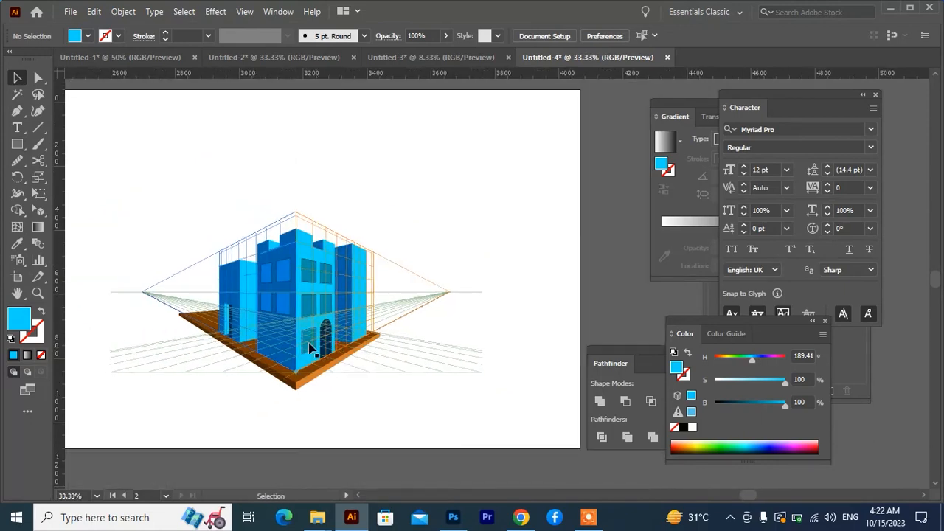
key(ctrl+shift+i)
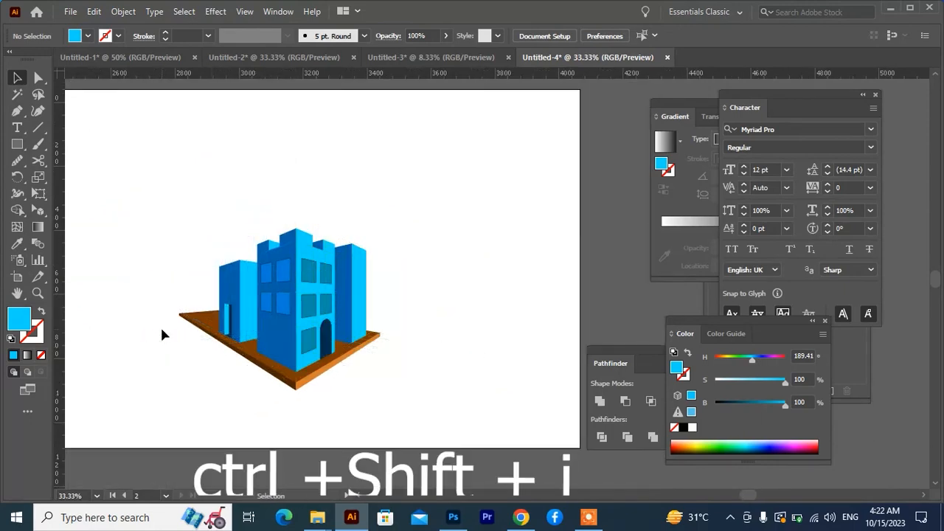
Inspect the finished building and its slab without the grid, both close up and as a whole.
scroll(286, 353, down, 1)
scroll(283, 349, up, 2)
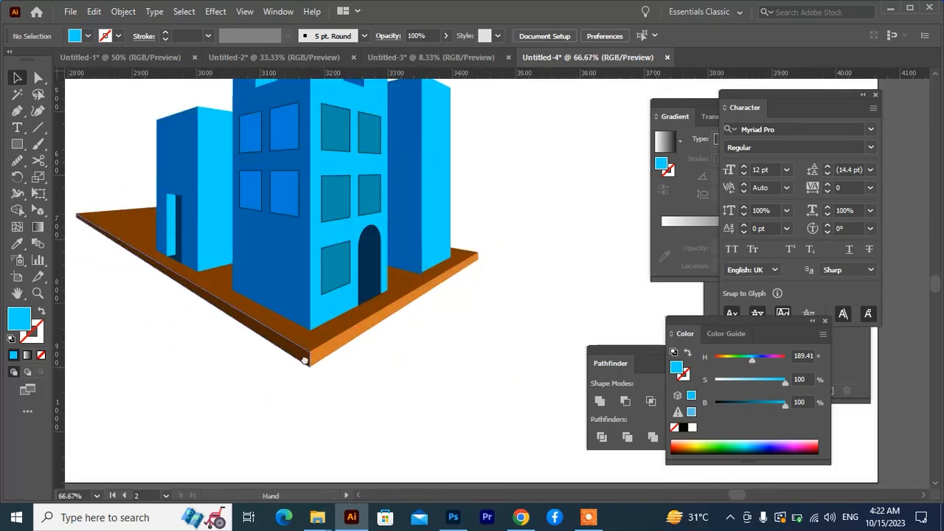
scroll(303, 361, down, 1)
mouse_move(292, 354)
mouse_down()
mouse_move(309, 368)
mouse_move(308, 359)
mouse_up()
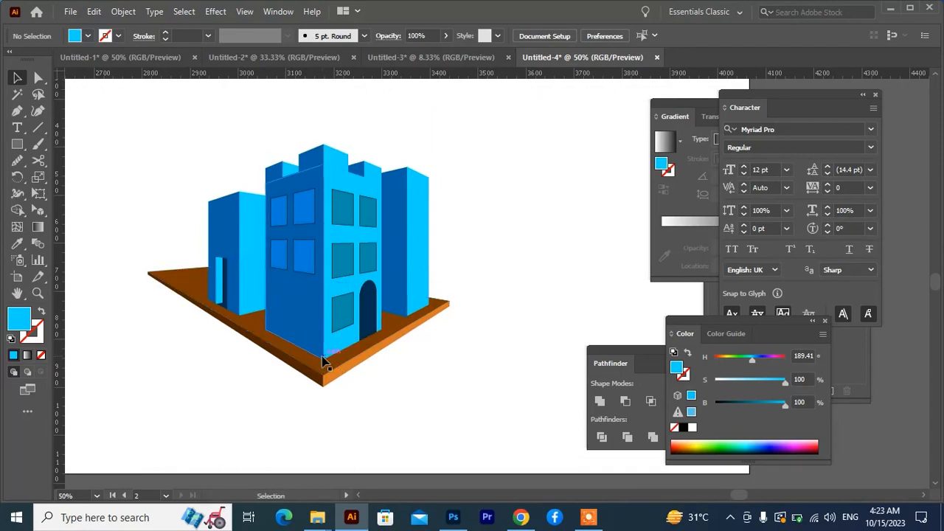
scroll(318, 357, down, 2)
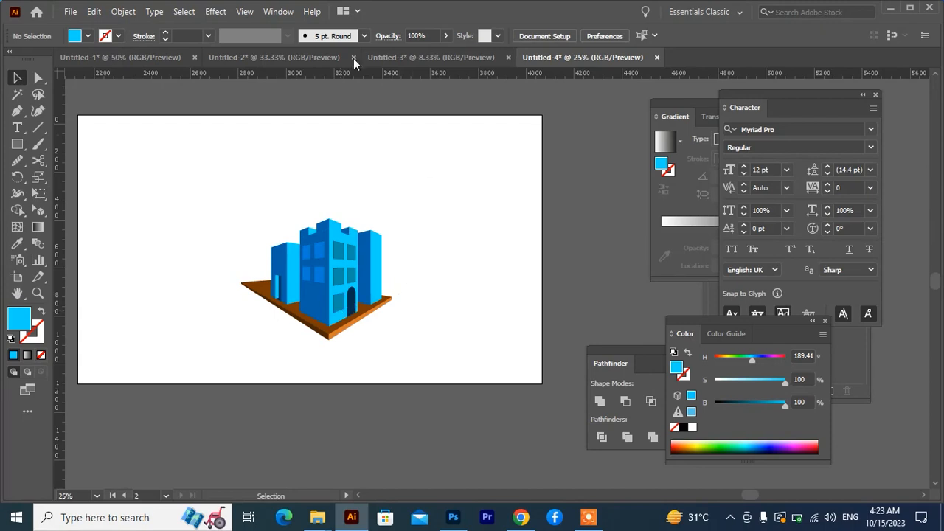
scroll(254, 237, up, 1)
drag(362, 233, 371, 234)
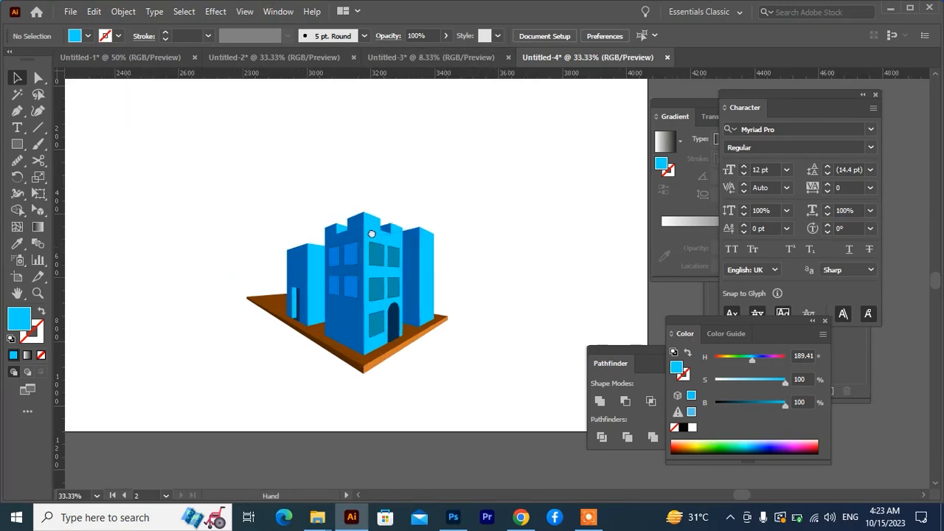
Add the point text "graphics" on the blank first artboard.
scroll(372, 234, left, 2)
scroll(369, 232, down, 2)
scroll(339, 249, left, 3)
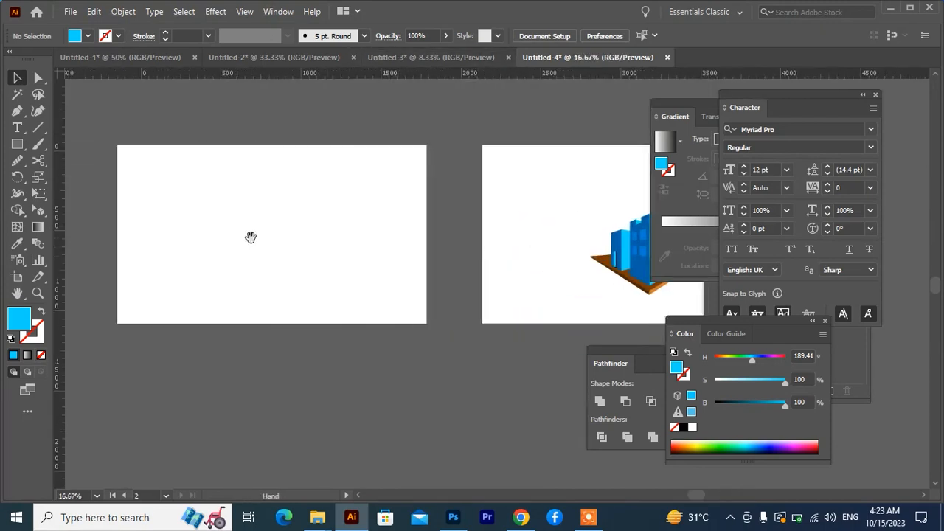
drag(251, 236, 304, 243)
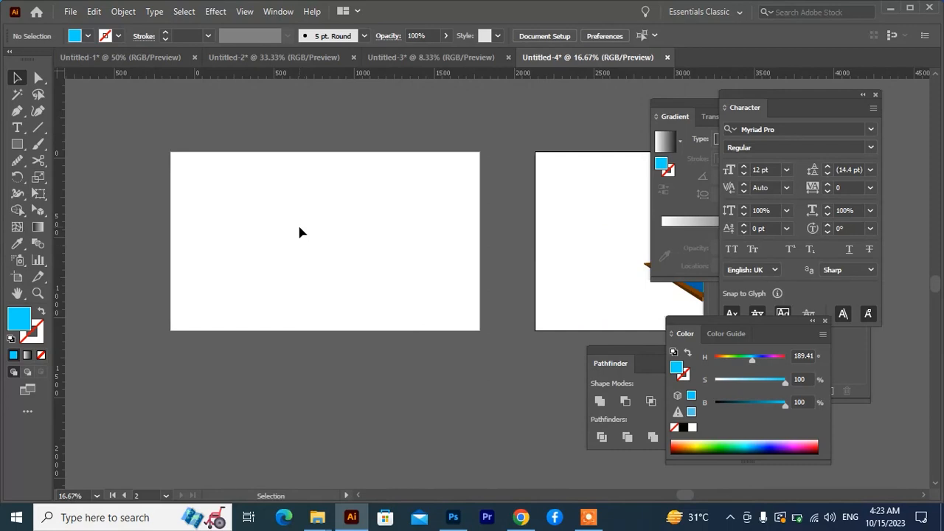
scroll(280, 221, up, 1)
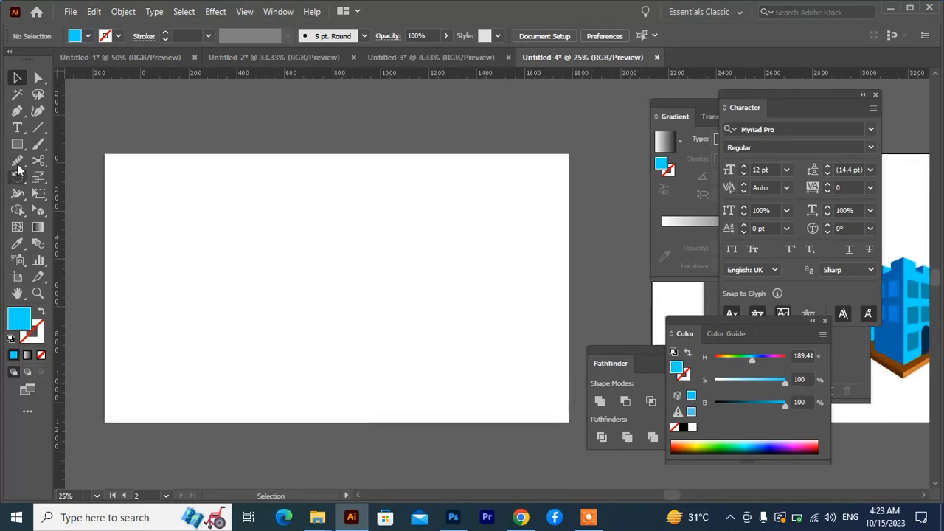
click(17, 127)
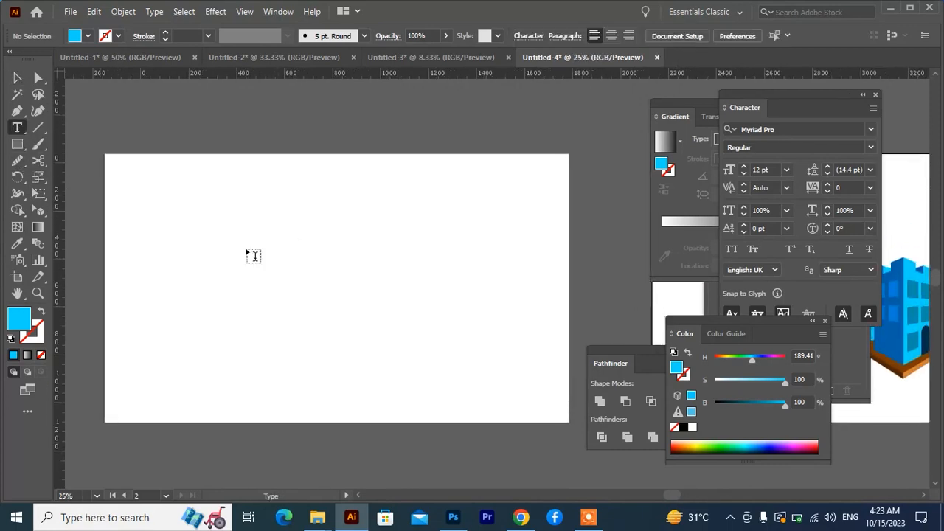
click(299, 225)
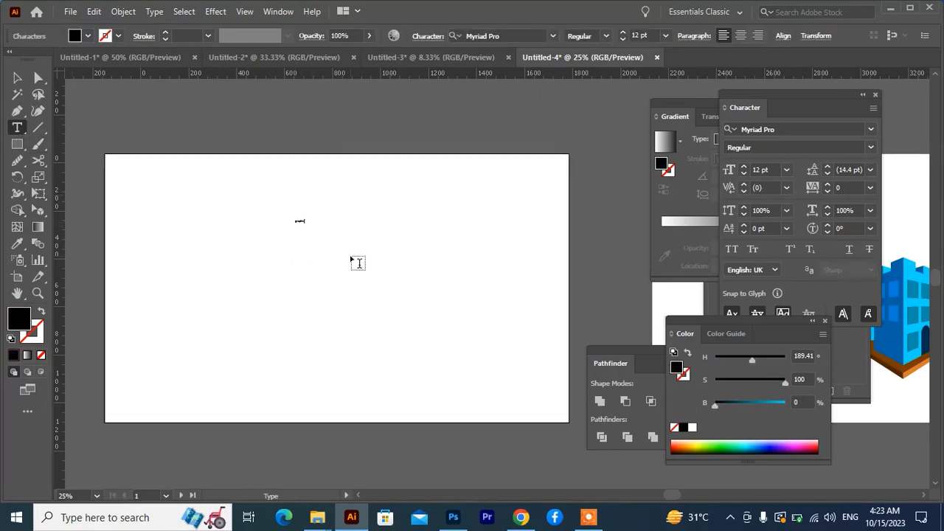
key(Escape)
Enlarge the text to about 171 pt, set its font to Gotham-Black and apply All Caps.
drag(305, 225, 363, 271)
click(783, 130)
text(gotham b)
click(627, 281)
click(731, 249)
Convert the GRAPHICS text to outlines and move it to the upper part of the artboard.
right_click(363, 270)
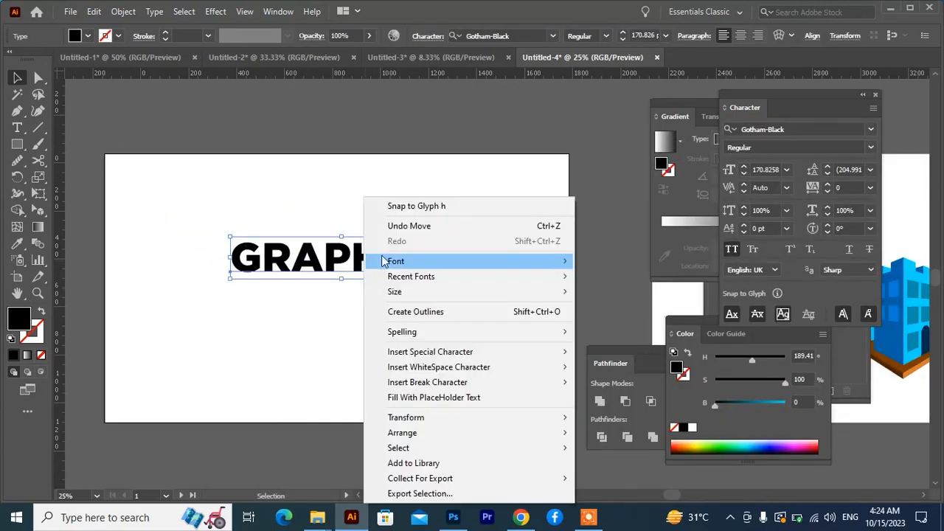
click(423, 311)
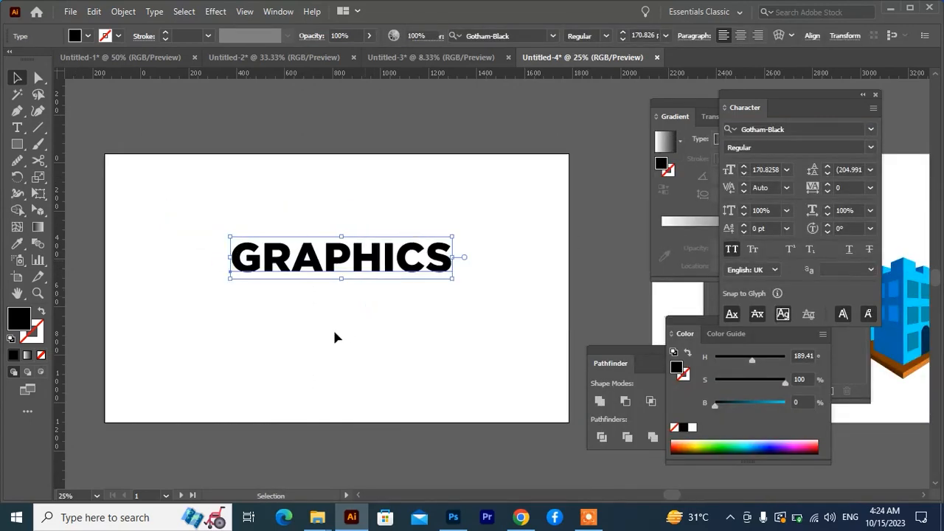
drag(335, 255, 331, 214)
click(350, 263)
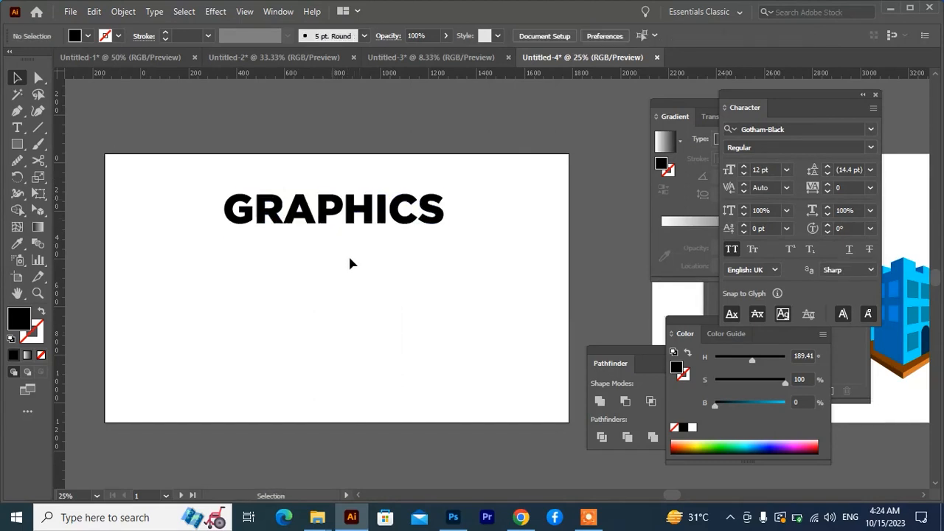
Draw a straight vertical line with the Pen tool below GRAPHICS and give it a 0.75 pt stroke.
key(p)
click(326, 251)
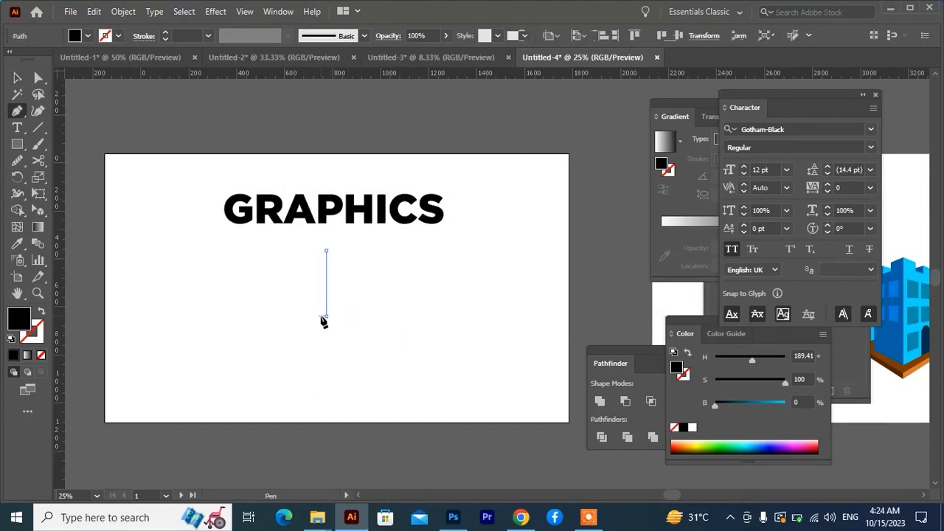
click(326, 315)
key(v)
drag(362, 272, 286, 317)
scroll(190, 36, up, 2)
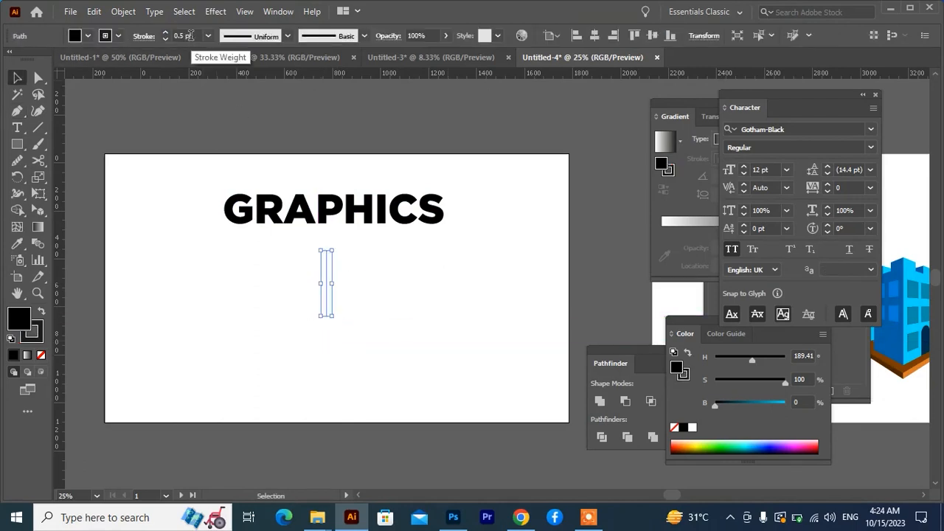
scroll(190, 36, up, 1)
Move the vertical line across GRAPHICS and align the line and lettering on their horizontal centres.
click(329, 308)
drag(330, 308, 344, 251)
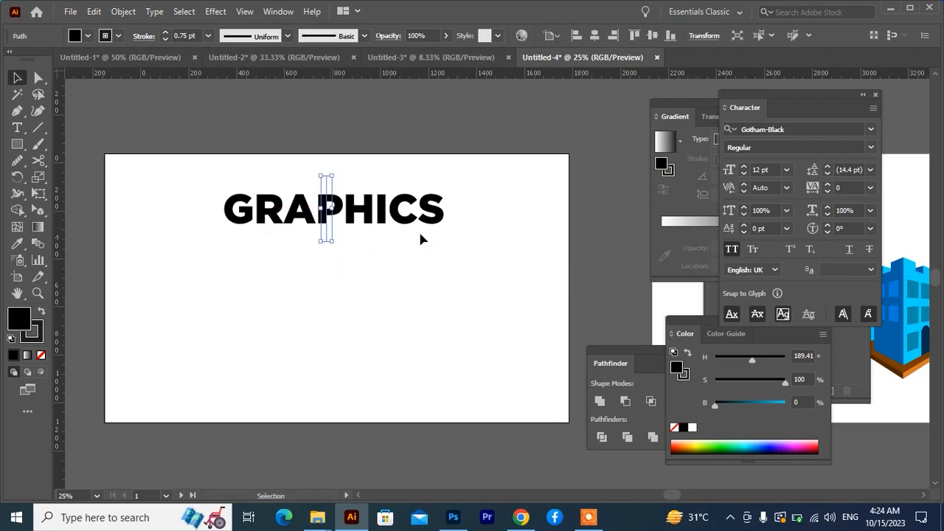
drag(480, 186, 173, 242)
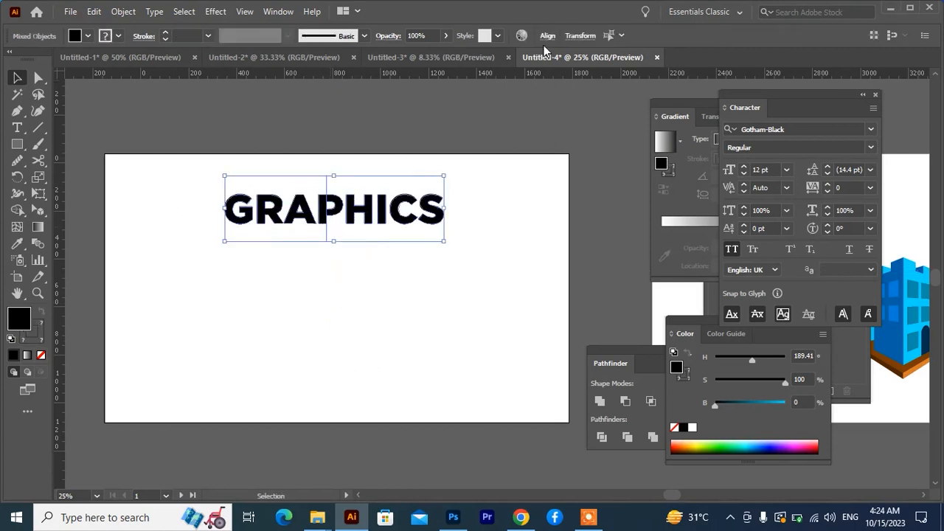
click(546, 37)
click(433, 75)
click(383, 217)
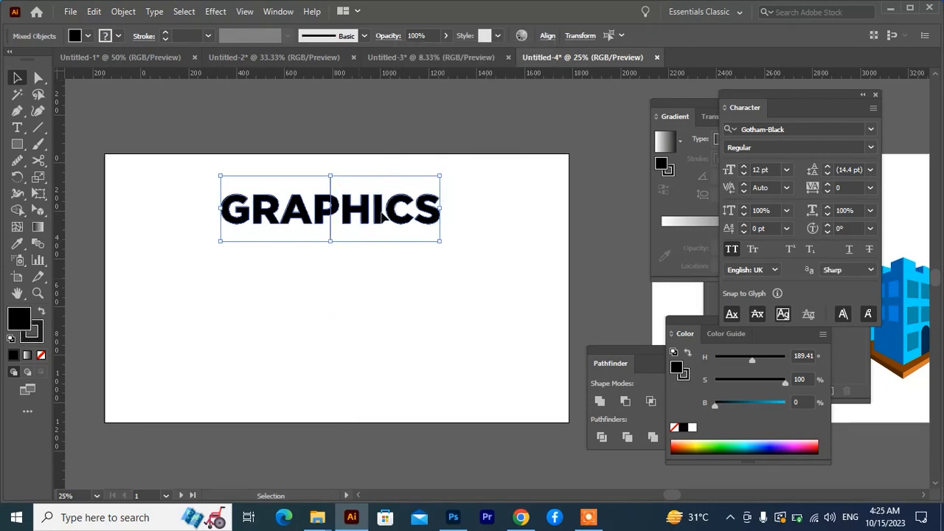
Ungroup the outlined GRAPHICS lettering into separate letters and deselect them.
click(378, 218)
click(378, 218)
right_click(373, 214)
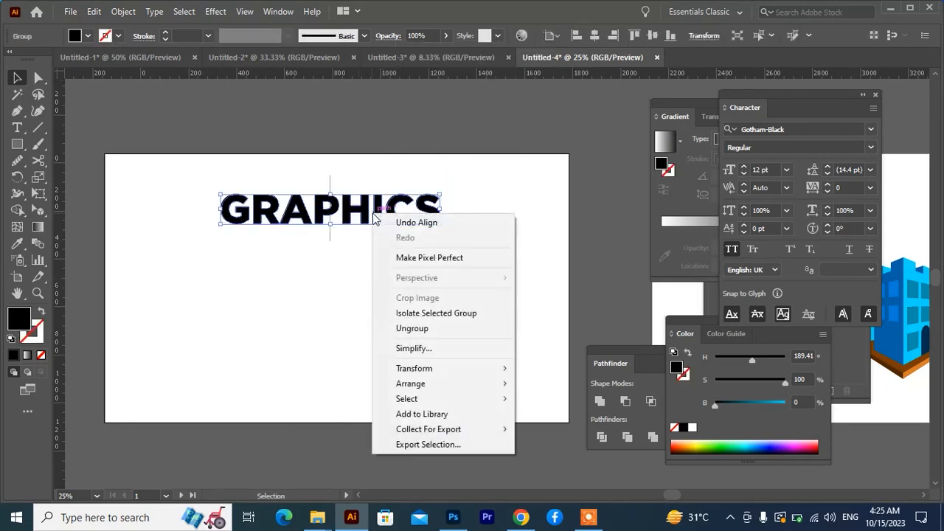
click(429, 335)
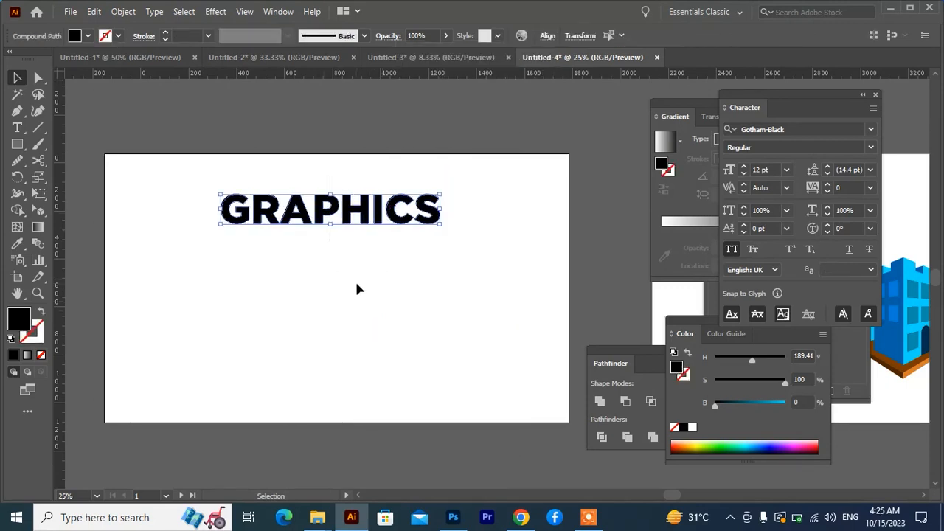
click(336, 239)
Select the letter P together with the vertical line, and split the P along the line with the Shape Builder tool.
scroll(335, 242, up, 2)
drag(340, 240, 357, 281)
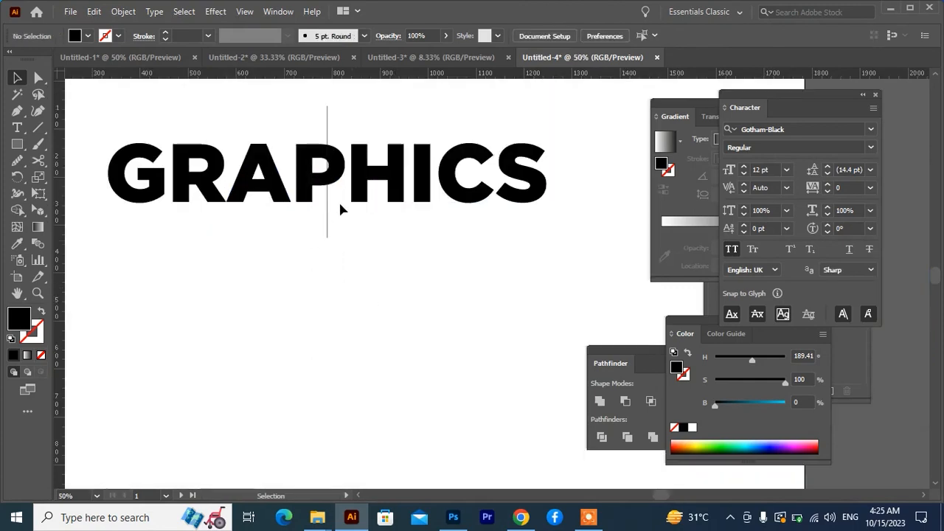
click(334, 179)
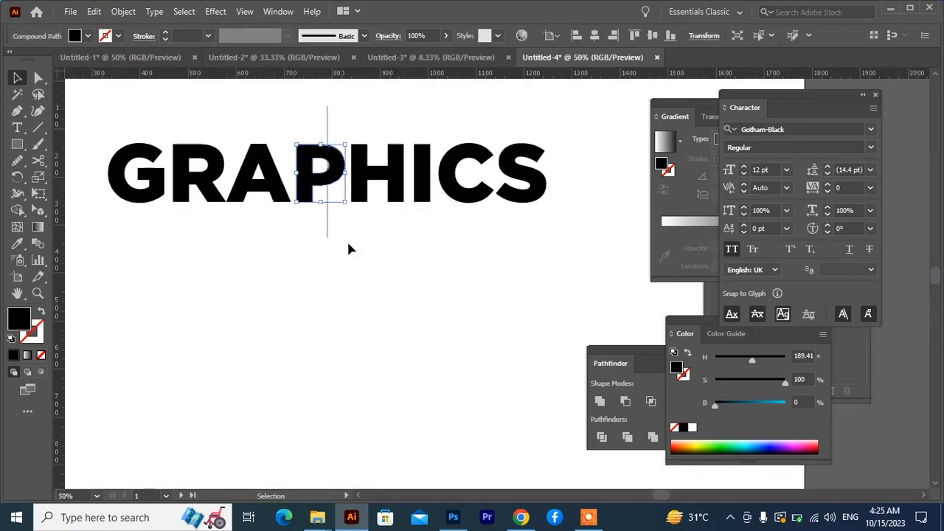
drag(343, 250, 317, 126)
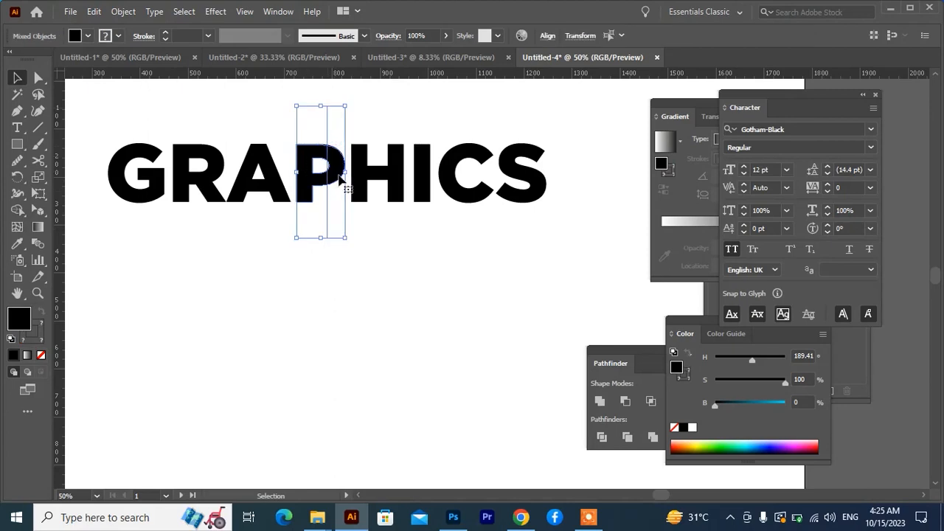
scroll(341, 179, up, 3)
drag(340, 174, 364, 225)
click(15, 212)
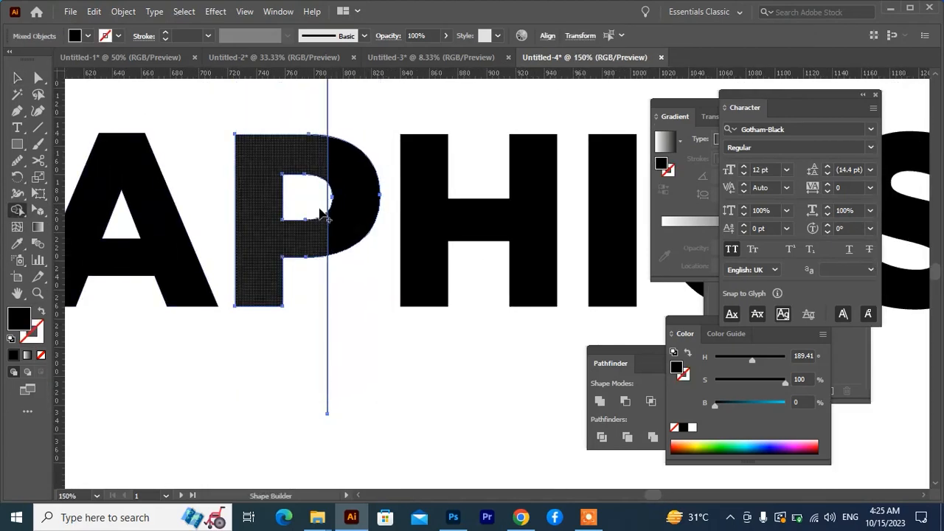
click(359, 214)
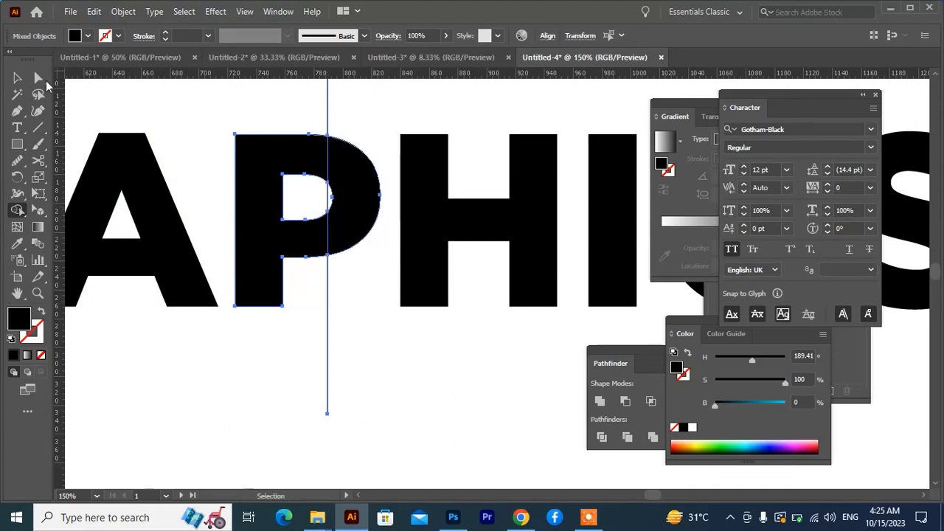
Delete the leftover pieces of the vertical line below, inside and above the letter P.
click(17, 78)
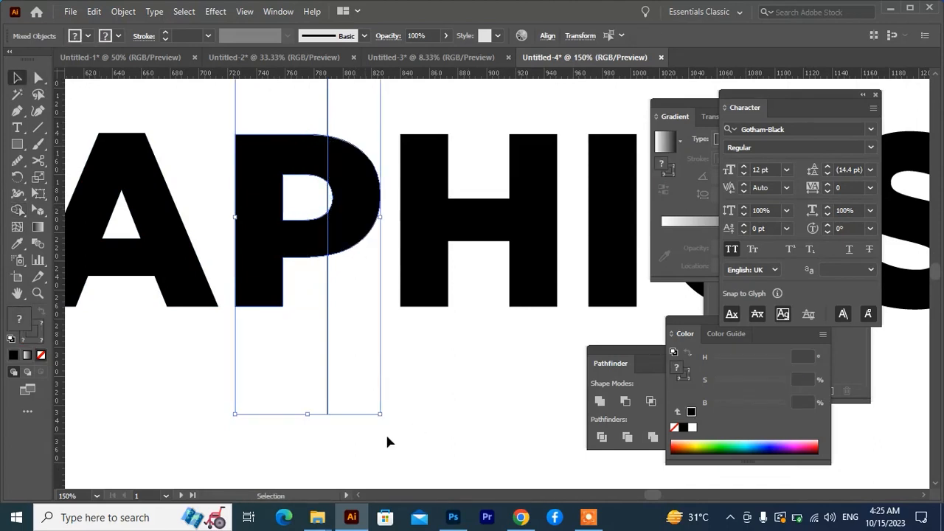
drag(349, 388, 288, 419)
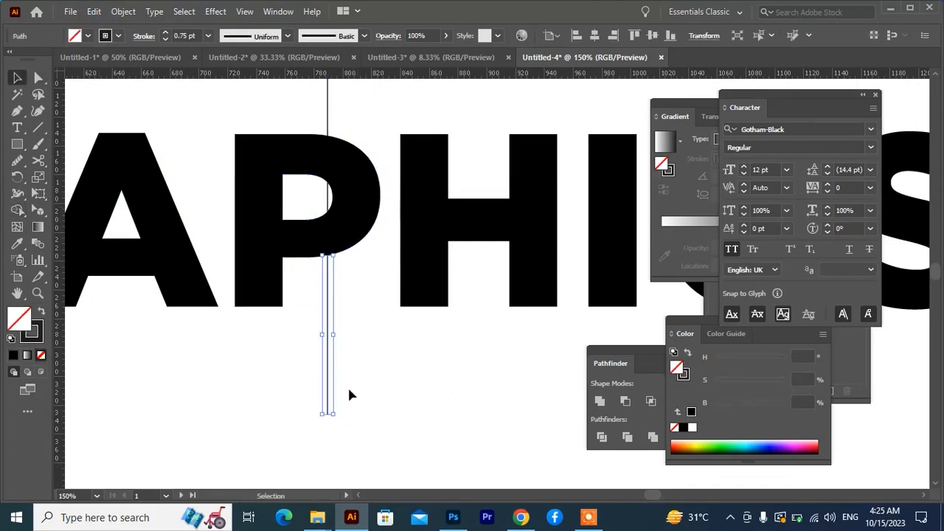
key(Delete)
click(328, 198)
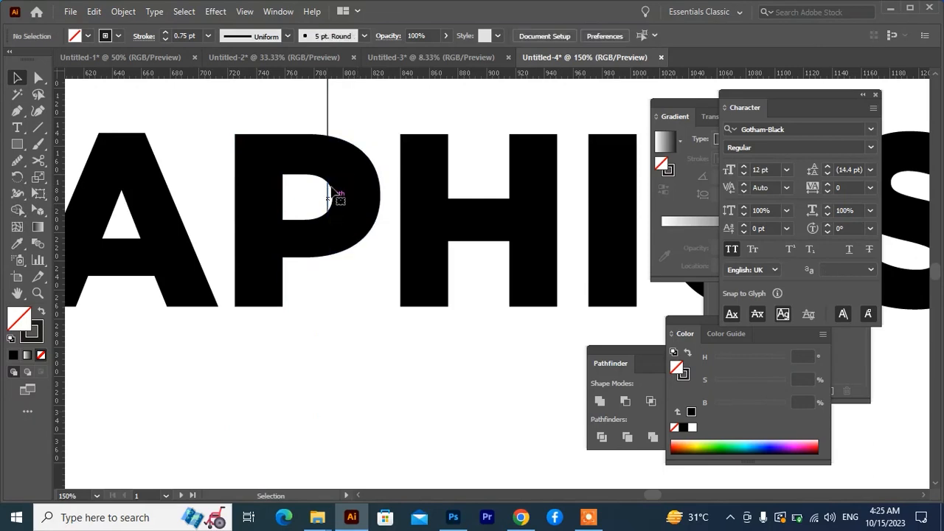
key(Delete)
click(329, 118)
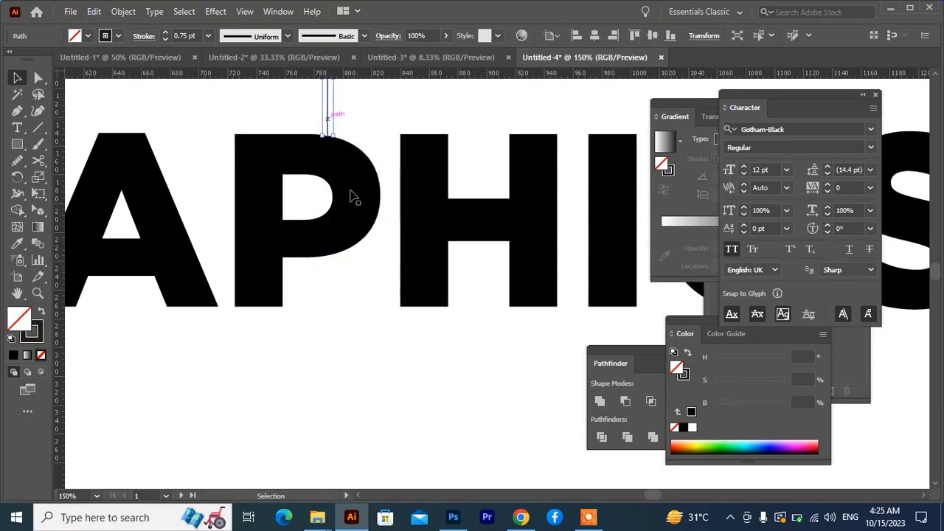
key(Delete)
Recolour the right half of the P and the letters HICS dark teal by raising their fill brightness to 37%.
click(372, 210)
drag(362, 207, 360, 272)
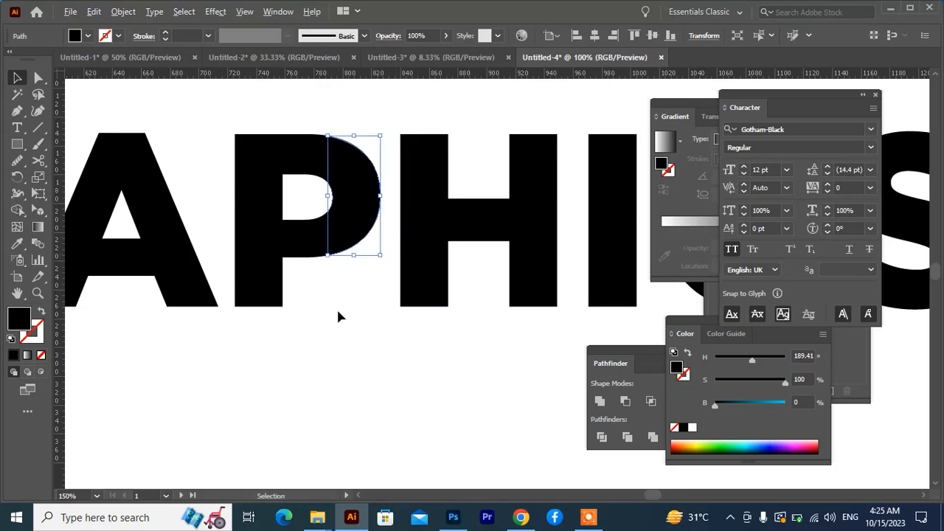
scroll(338, 313, down, 4)
drag(374, 343, 350, 302)
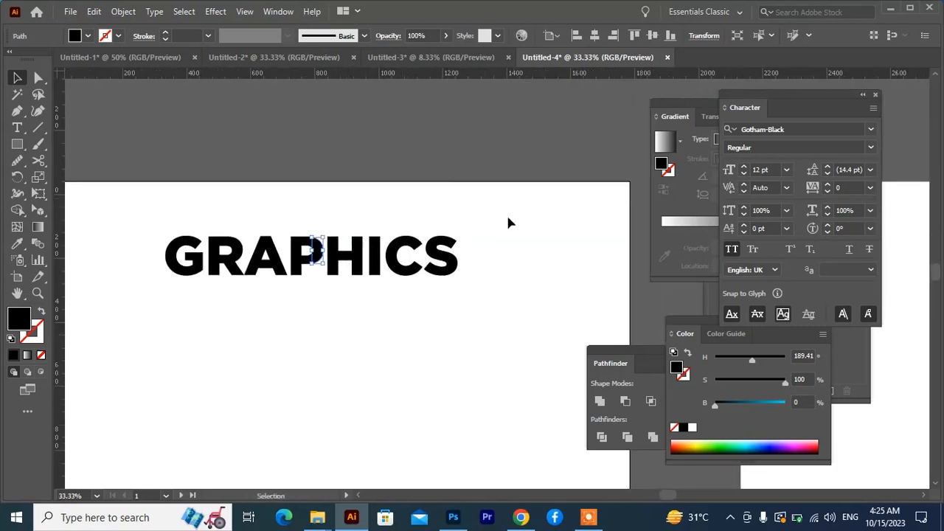
drag(514, 198, 318, 319)
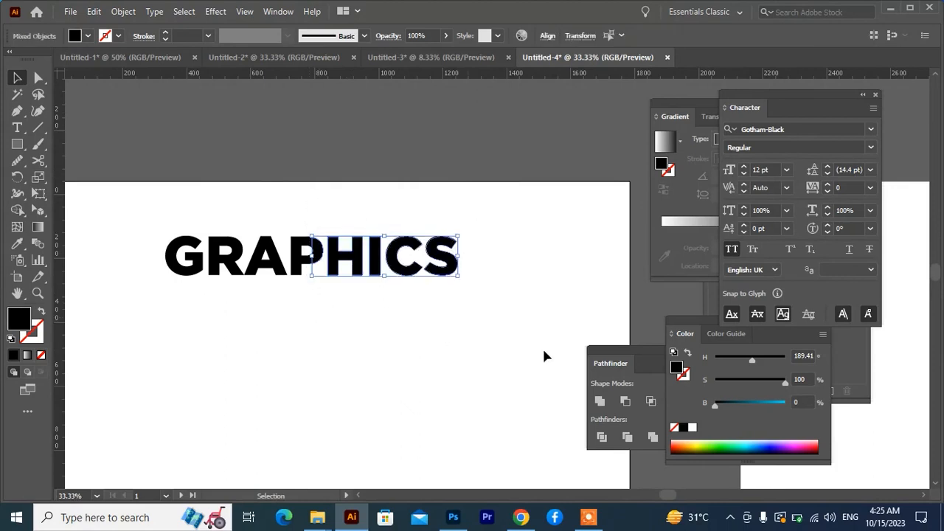
drag(718, 406, 743, 409)
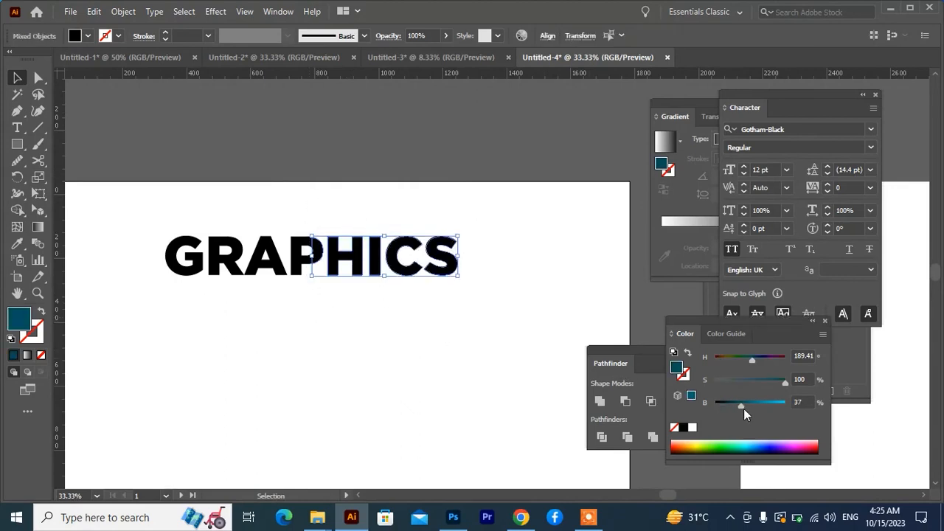
click(380, 365)
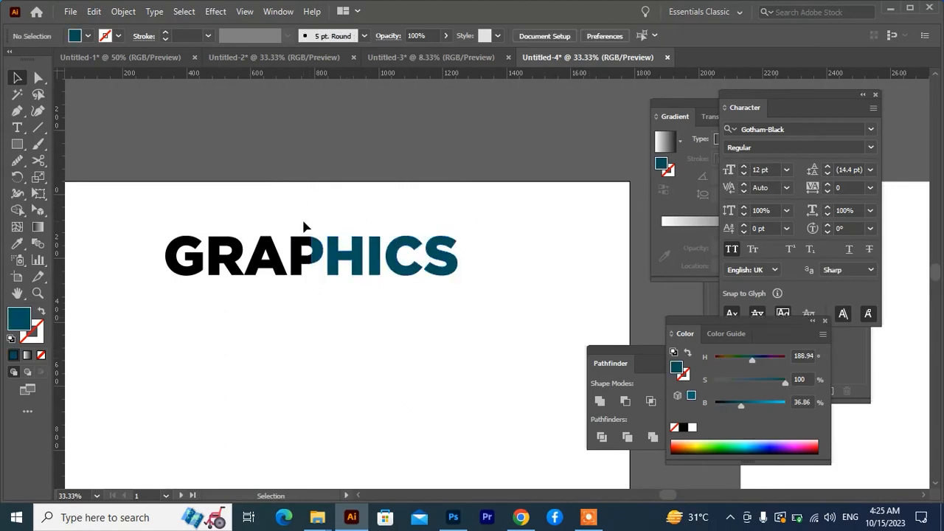
Recolour the letters GRA and the left half of the P by setting their fill brightness to 22%.
drag(303, 222, 152, 304)
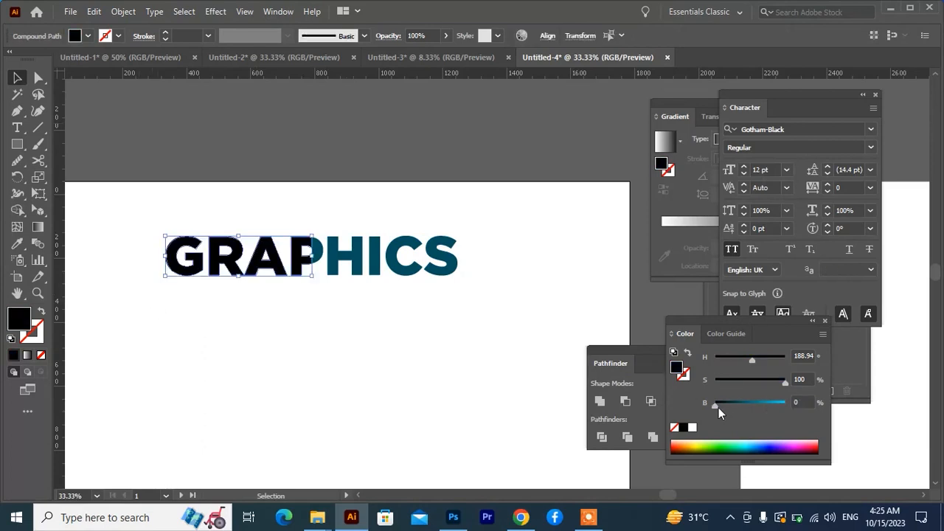
drag(719, 407, 733, 407)
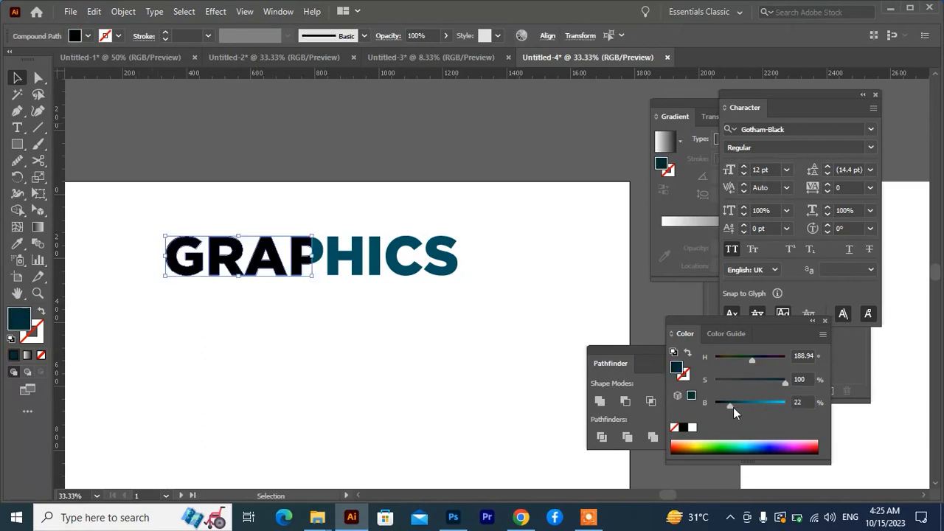
click(353, 319)
key(ctrl+minus)
Try grouping the GRAPHICS letters in two halves, test moving the result sideways and undo the move.
drag(396, 243, 343, 257)
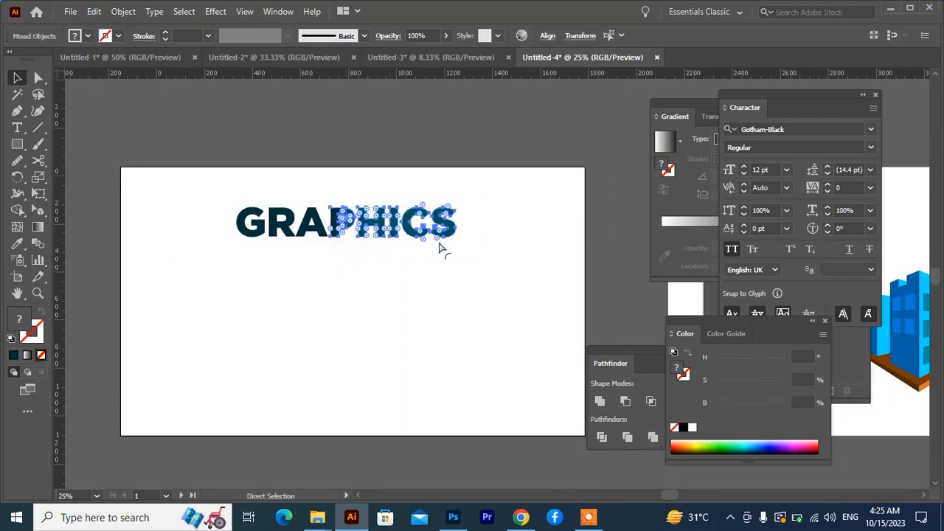
drag(336, 194, 235, 255)
key(ctrl+g)
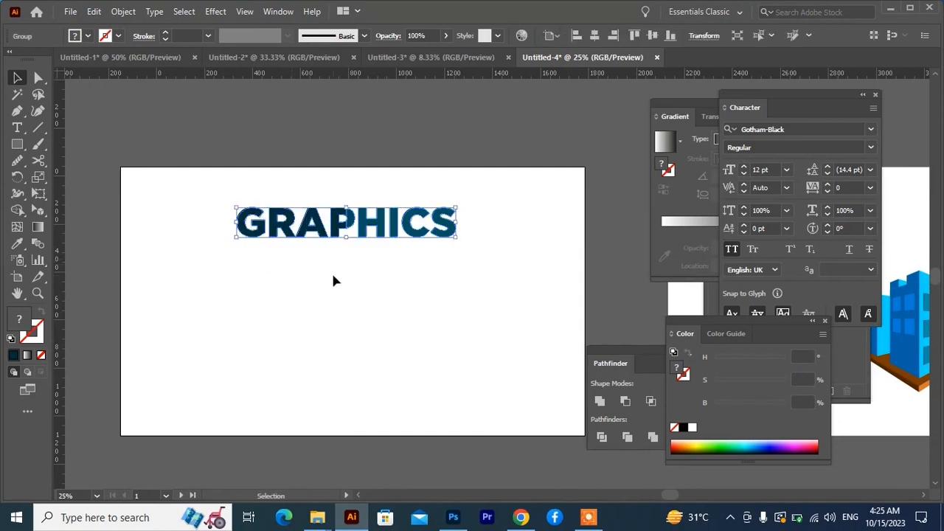
drag(315, 225, 252, 225)
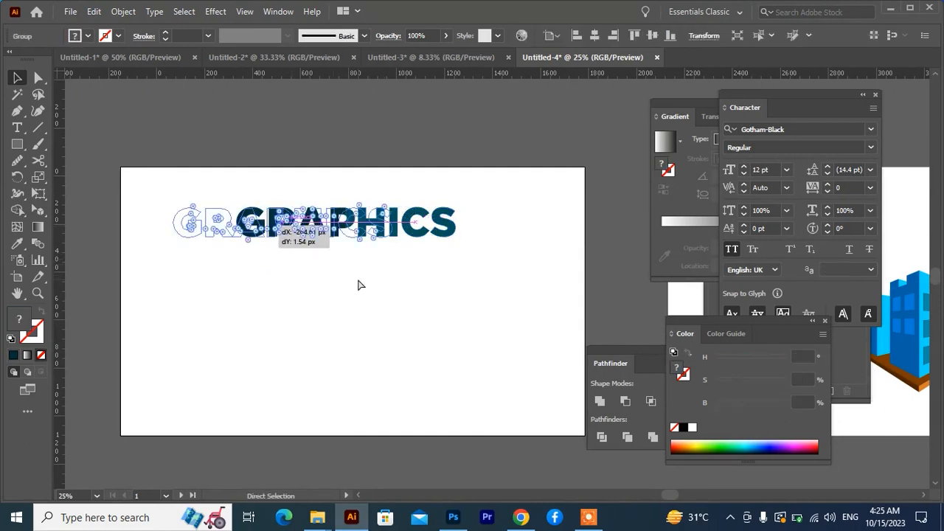
key(ctrl+z)
click(348, 304)
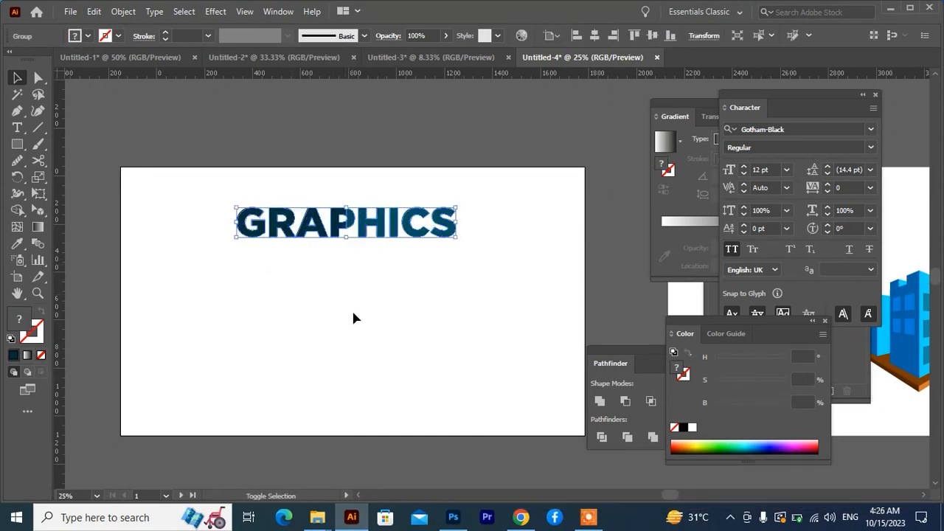
Ungroup the GRAPHICS lettering repeatedly until every letter piece is separate again.
click(377, 226)
right_click(377, 225)
click(415, 341)
click(398, 296)
click(378, 228)
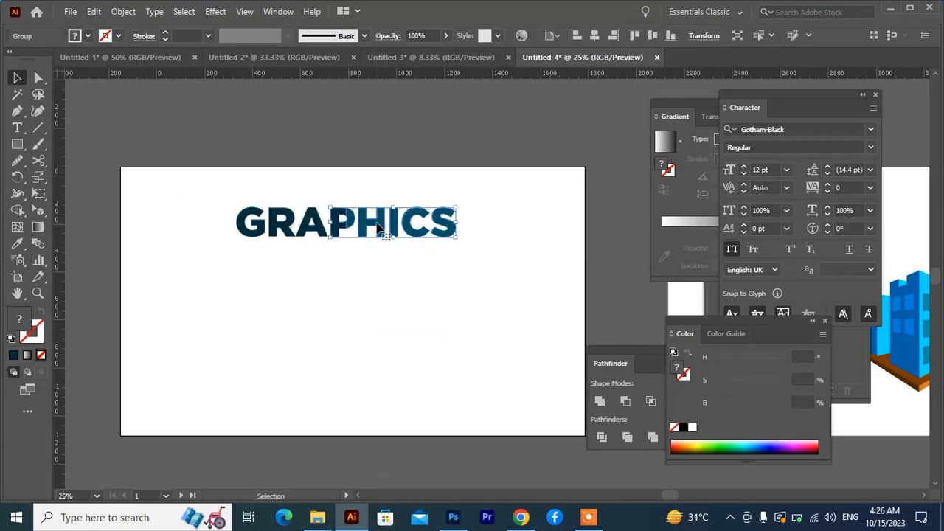
right_click(377, 225)
click(412, 339)
click(379, 274)
click(379, 222)
right_click(379, 222)
click(415, 338)
click(339, 310)
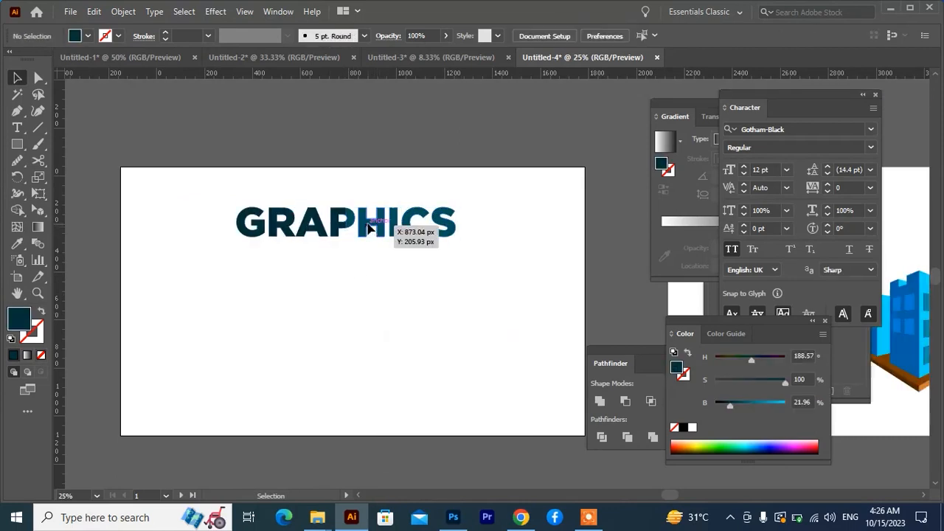
Group the right half of the P together with the letters HICS and deselect them.
click(361, 222)
scroll(357, 221, up, 2)
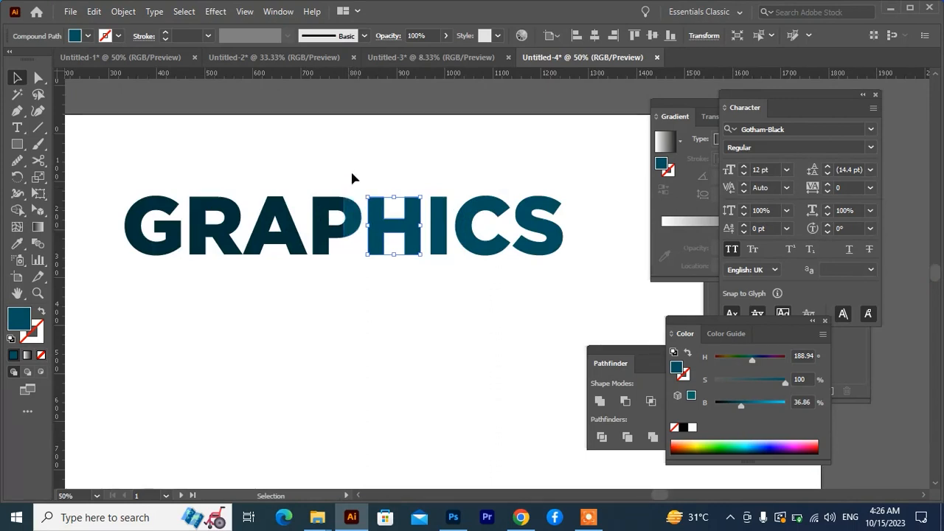
drag(383, 224, 359, 126)
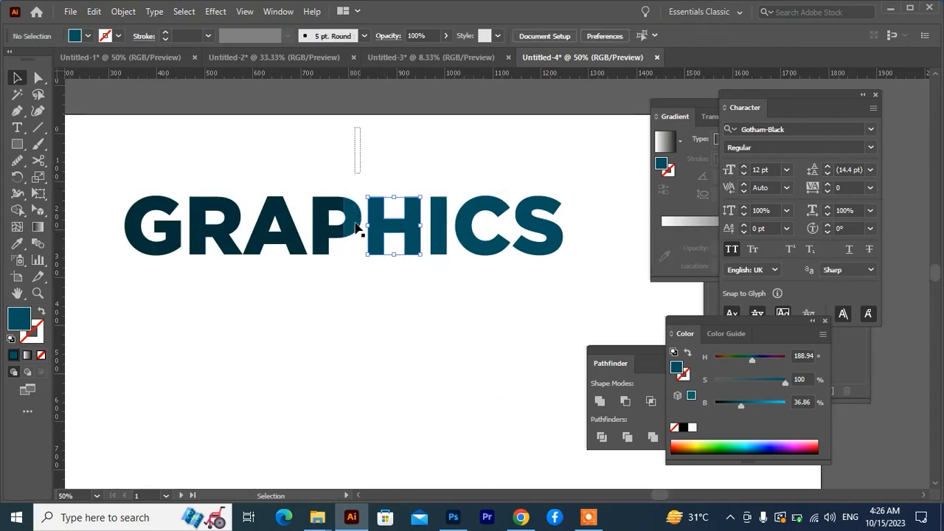
click(355, 223)
drag(356, 168, 557, 273)
right_click(468, 243)
click(511, 348)
click(332, 185)
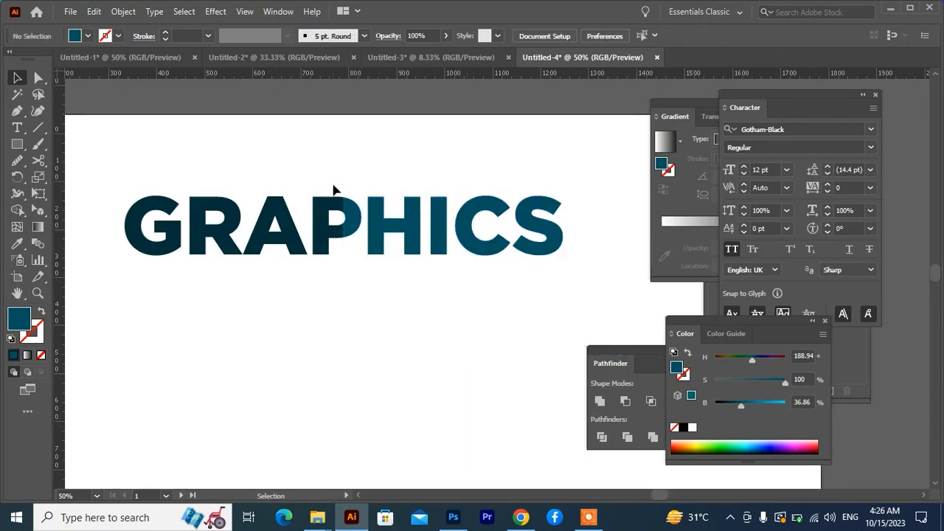
Group the letters GRA with the left half of the P and deselect them.
drag(334, 173, 141, 271)
right_click(174, 238)
click(354, 353)
drag(322, 168, 112, 300)
key(ctrl+g)
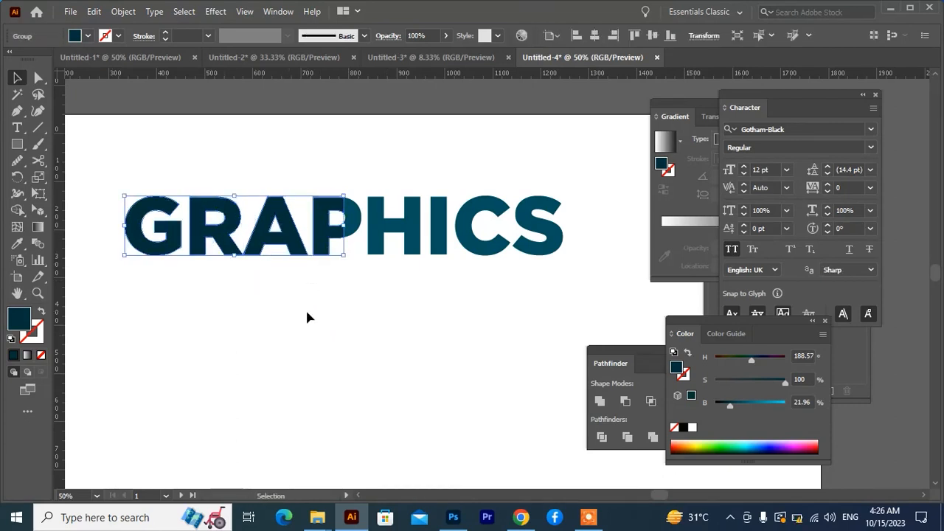
click(305, 307)
Show the two-point perspective grid and move it from the building's artboard to below the GRAPHICS lettering.
scroll(343, 258, down, 2)
scroll(343, 259, down, 2)
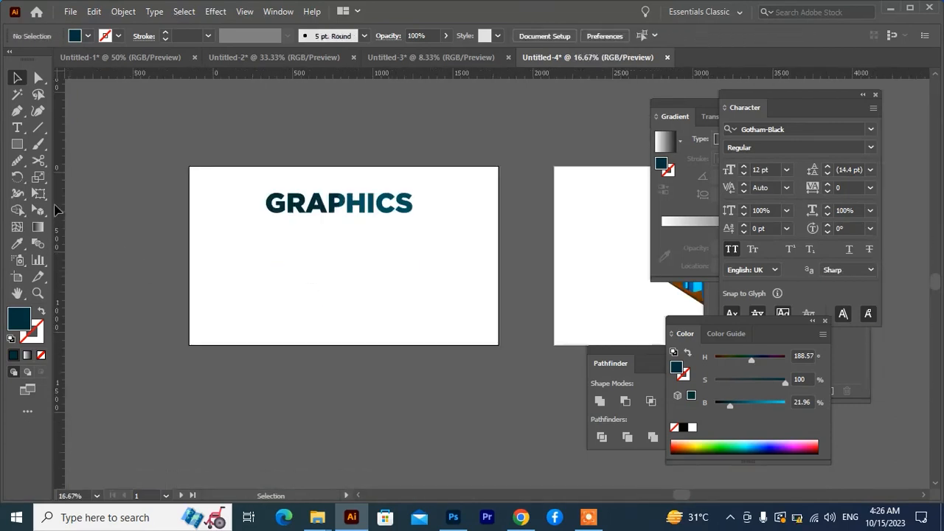
drag(36, 210, 81, 214)
drag(501, 280, 278, 288)
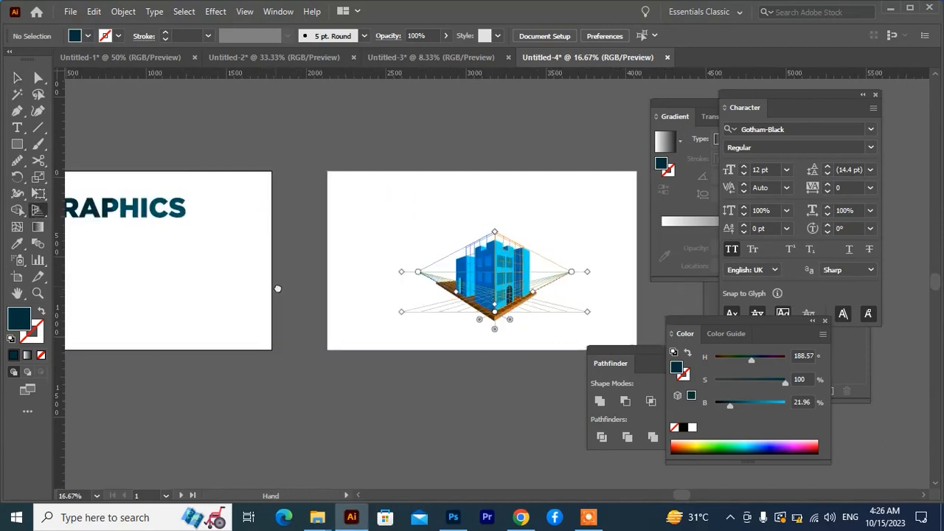
drag(352, 326, 110, 298)
scroll(199, 279, up, 2)
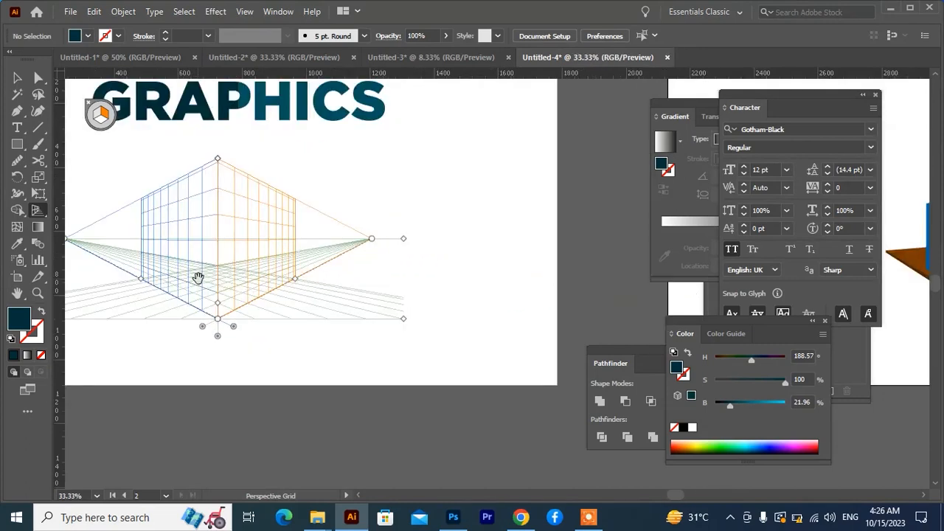
drag(199, 278, 297, 314)
key(v)
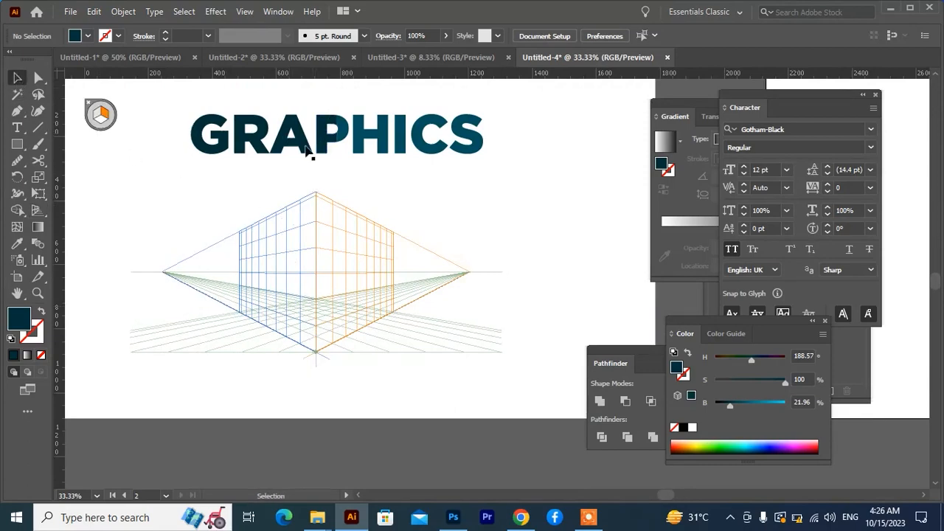
Attach the GRA and half-P group to the left grid plane with the Perspective Selection tool.
click(38, 210)
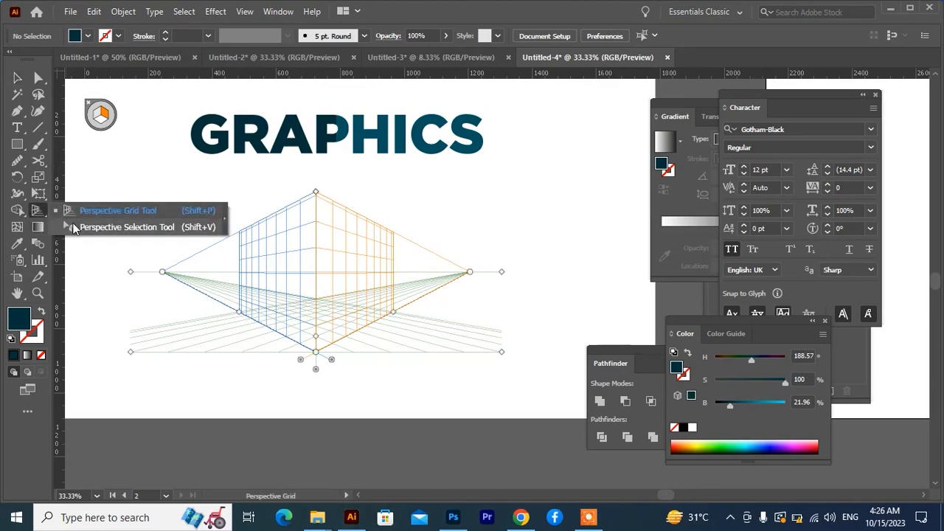
click(89, 230)
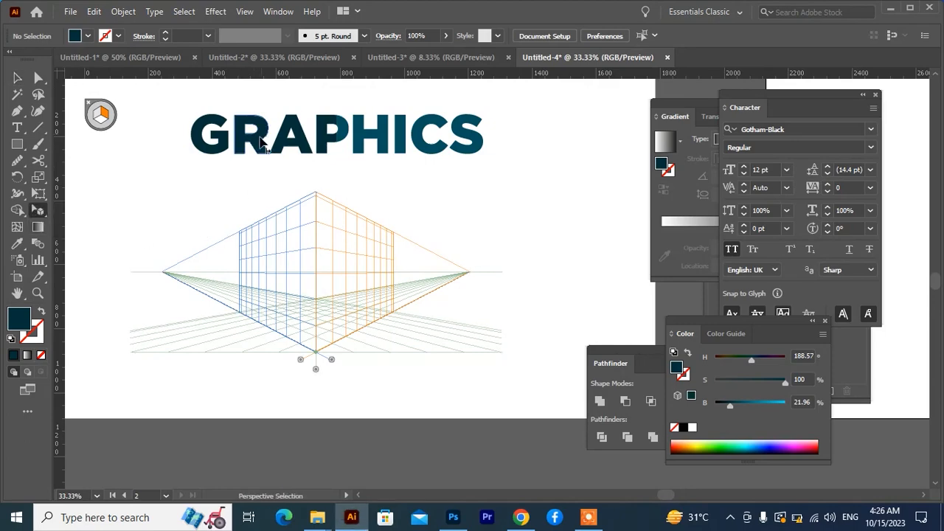
click(97, 116)
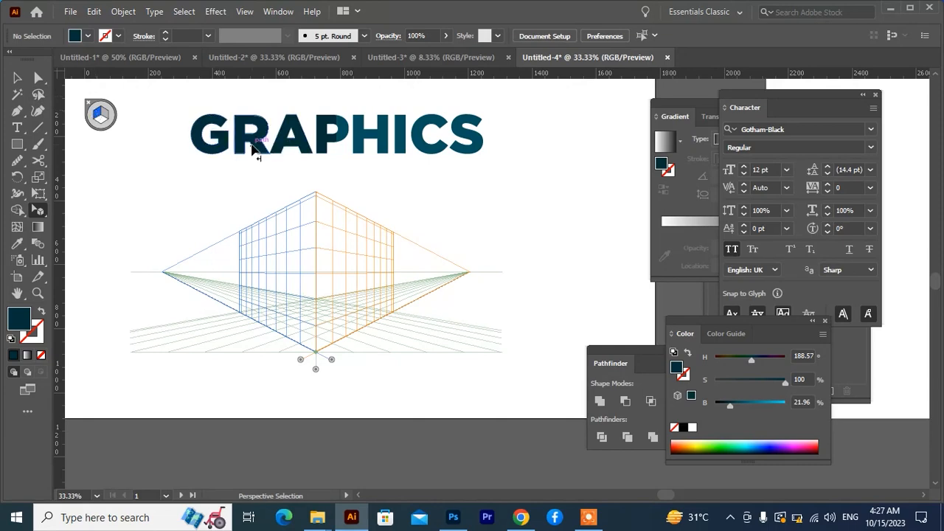
drag(252, 151, 274, 239)
scroll(315, 207, up, 3)
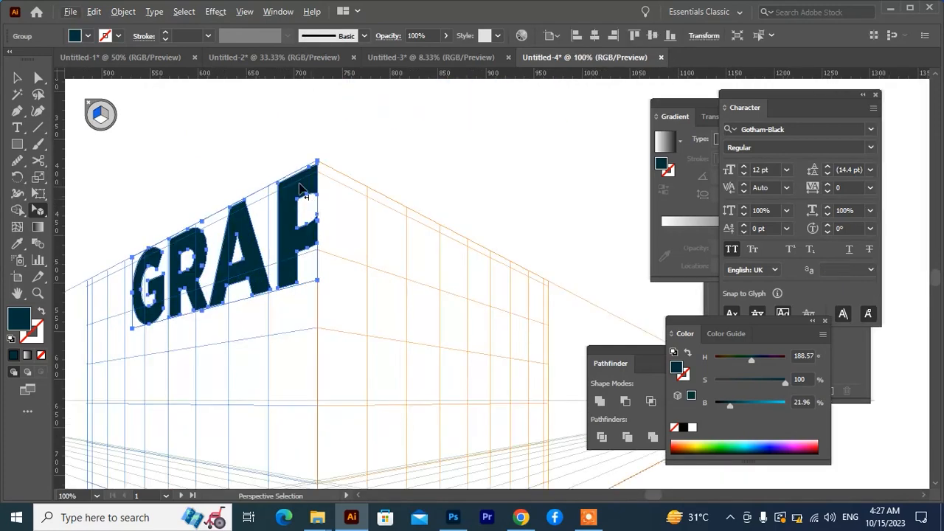
Align the left lettering group with the grid's central vertical edge and move it down the plane to the ground corner.
drag(299, 187, 300, 179)
scroll(278, 191, down, 3)
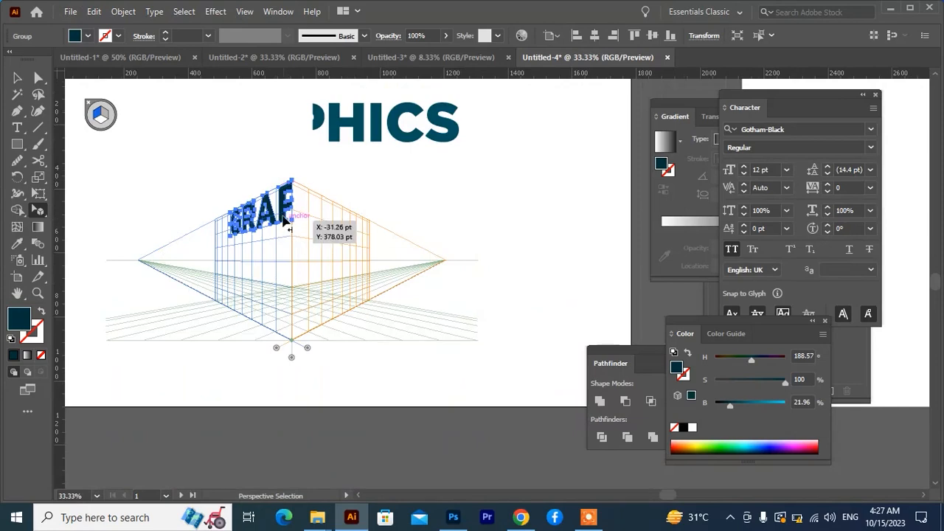
drag(288, 225, 288, 330)
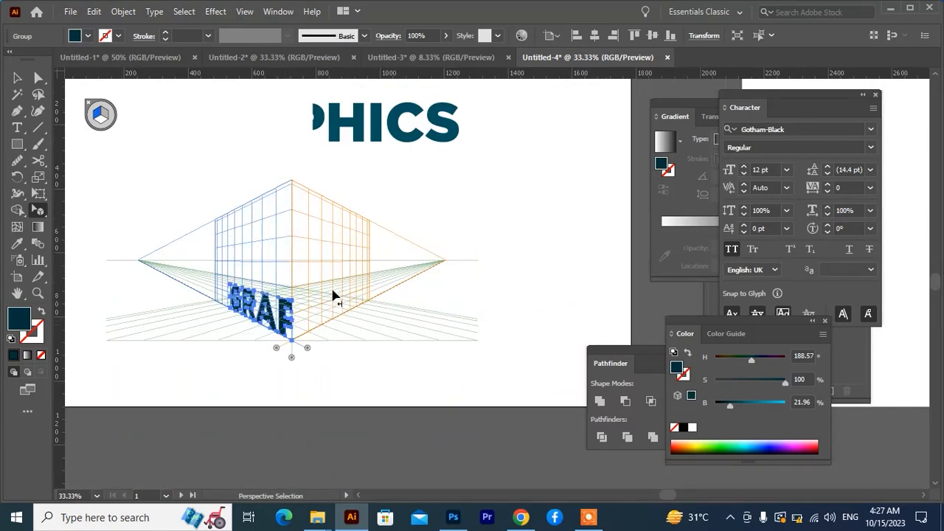
Place the half-P and HICS group on the right grid plane so it meets the left half at the ground corner, and deselect it.
click(106, 115)
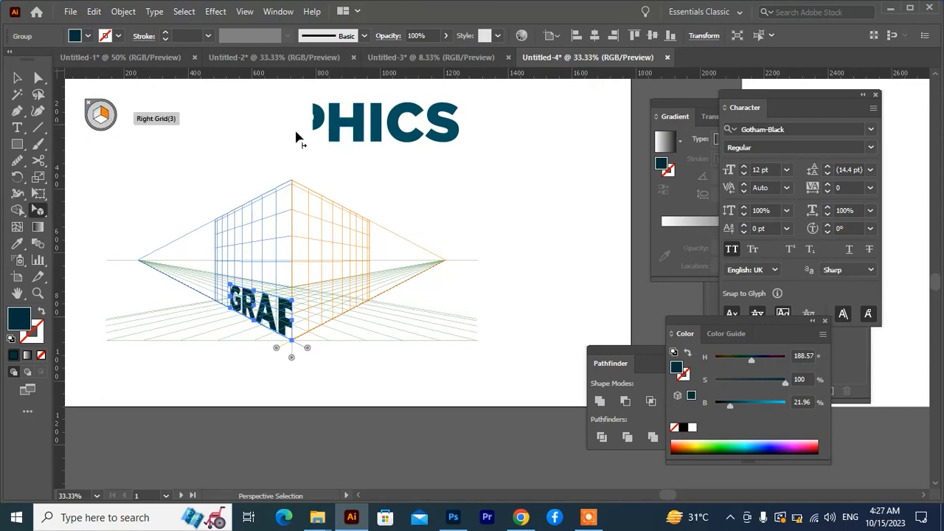
drag(346, 130, 338, 158)
drag(323, 237, 302, 337)
key(ctrl+1)
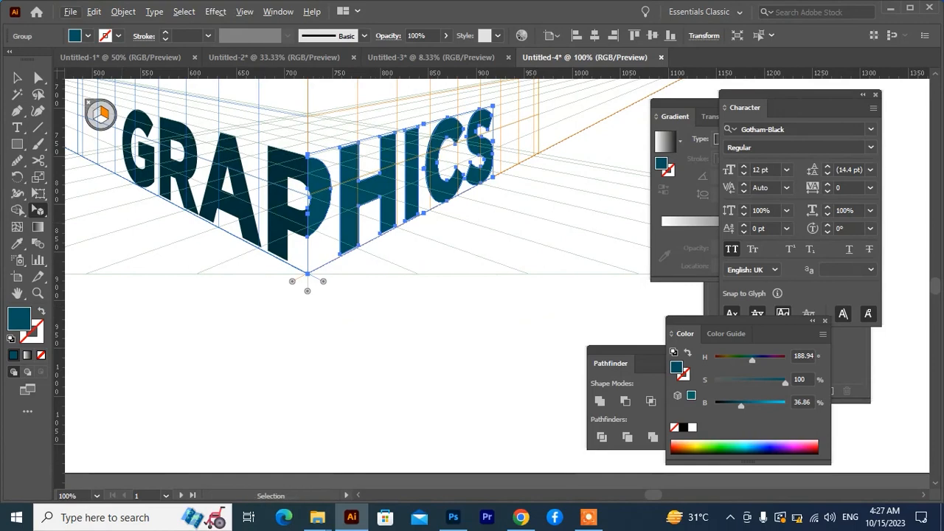
click(17, 78)
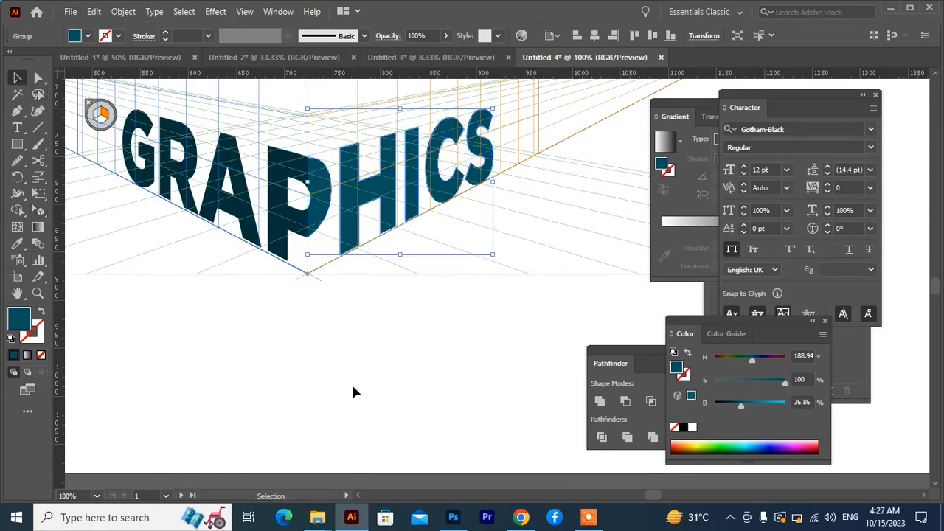
click(334, 357)
key(ctrl+minus)
key(ctrl+minus)
key(ctrl+minus)
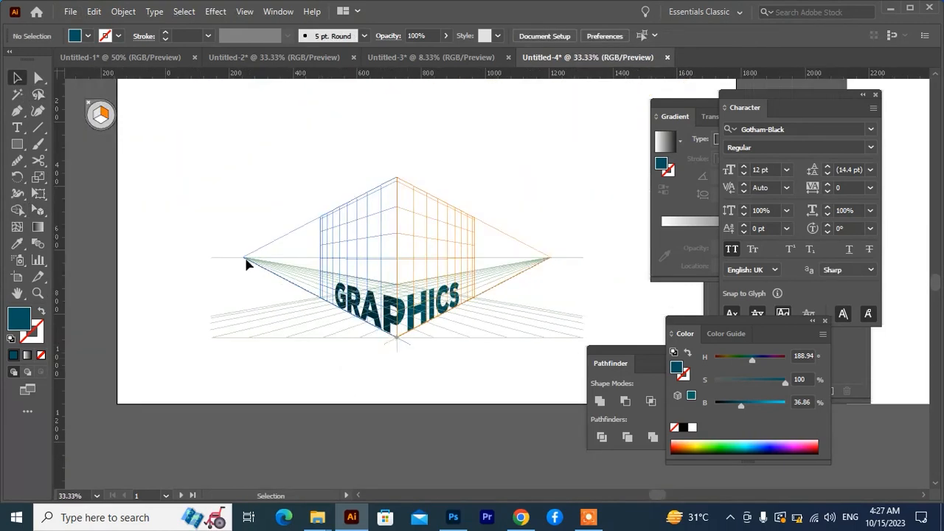
Hide the two-point perspective grid so only the GRAPHICS lettering remains on the artboard.
key(ctrl+shift+i)
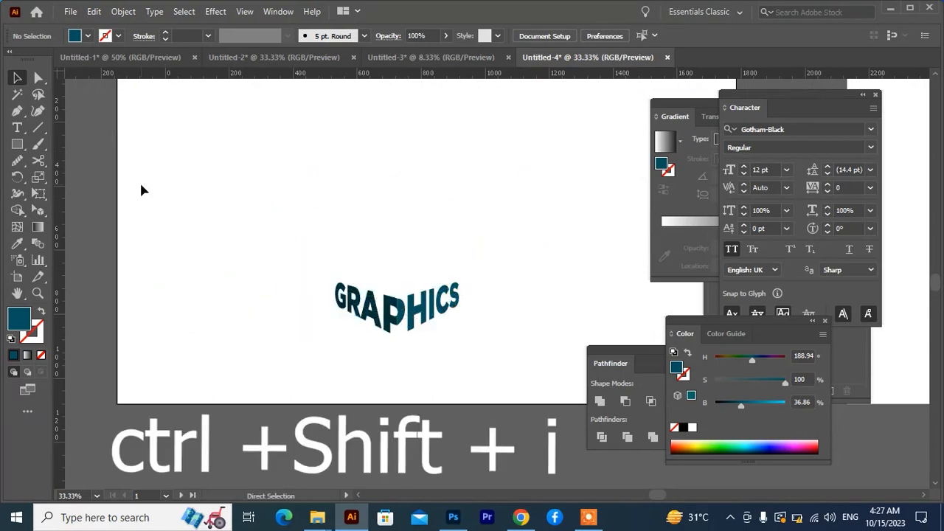
scroll(421, 339, up, 1)
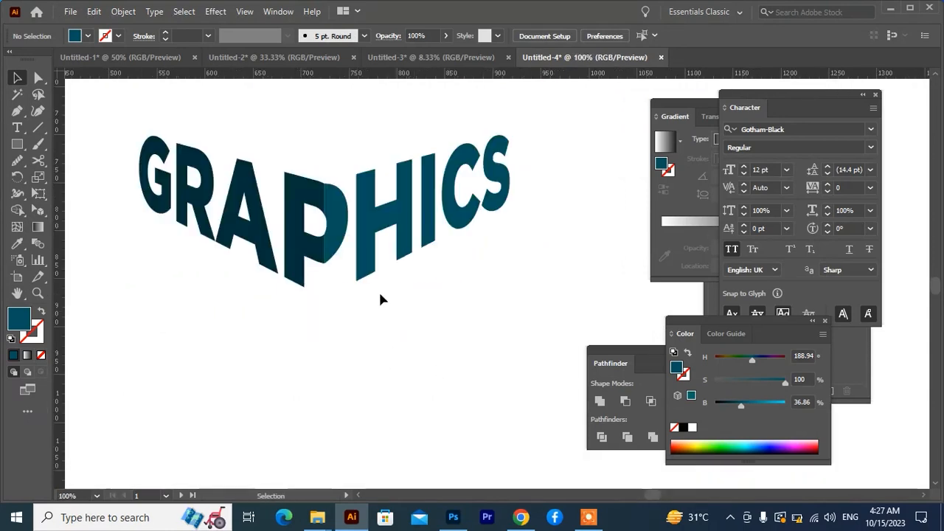
scroll(386, 305, down, 1)
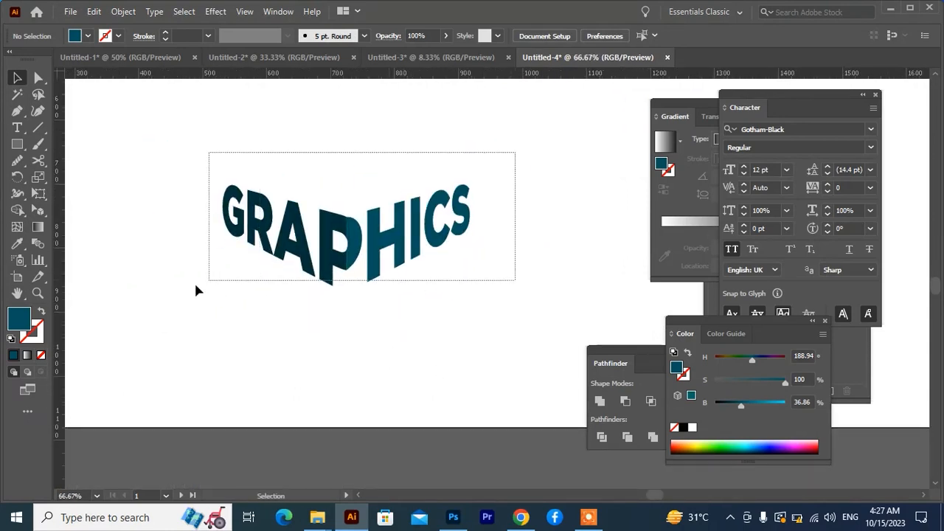
Enlarge both halves of the GRAPHICS lettering together to about 70% of the artboard's width, move them near the artboard's centre and deselect them.
click(339, 298)
scroll(340, 299, down, 1)
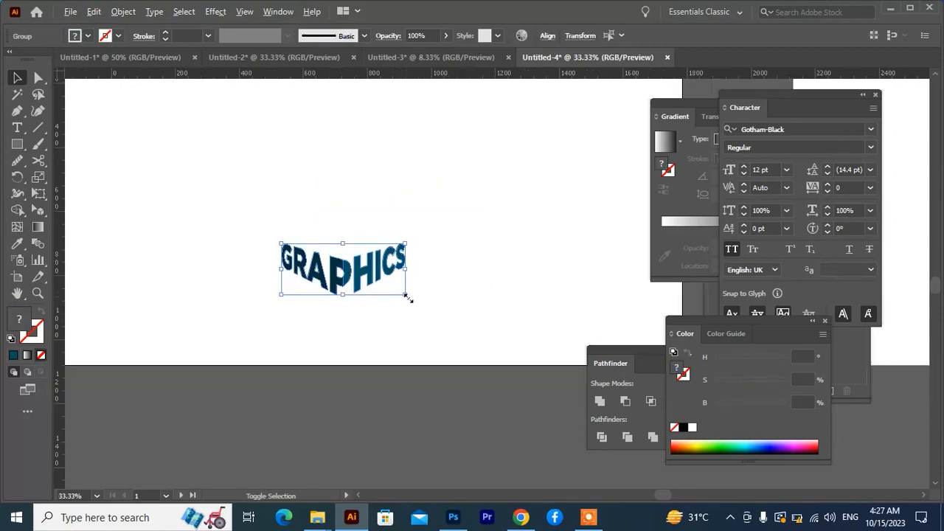
drag(408, 298, 520, 354)
scroll(467, 326, down, 1)
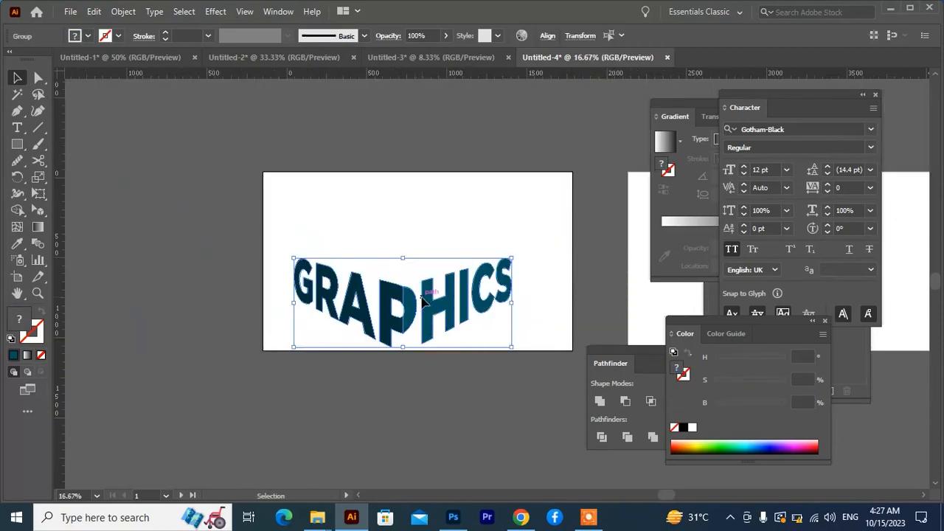
drag(422, 298, 426, 246)
drag(413, 283, 396, 321)
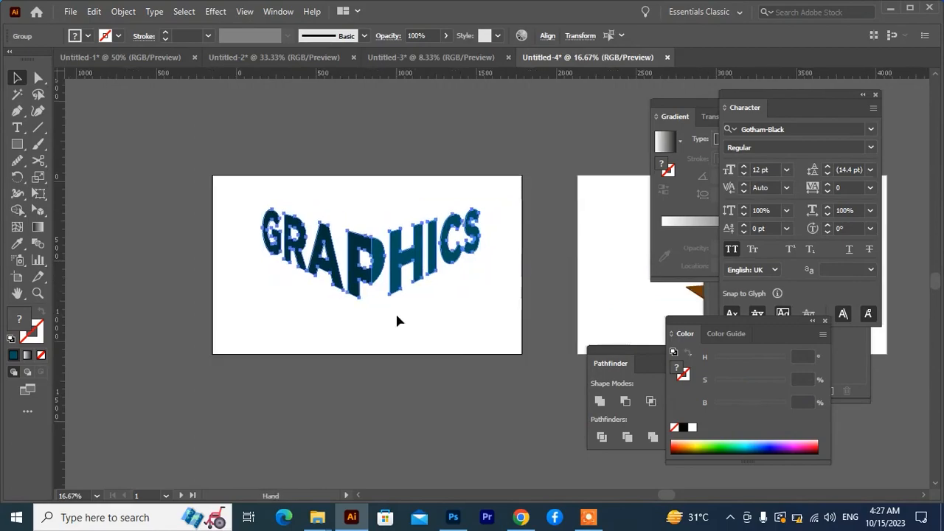
scroll(394, 308, up, 1)
click(389, 310)
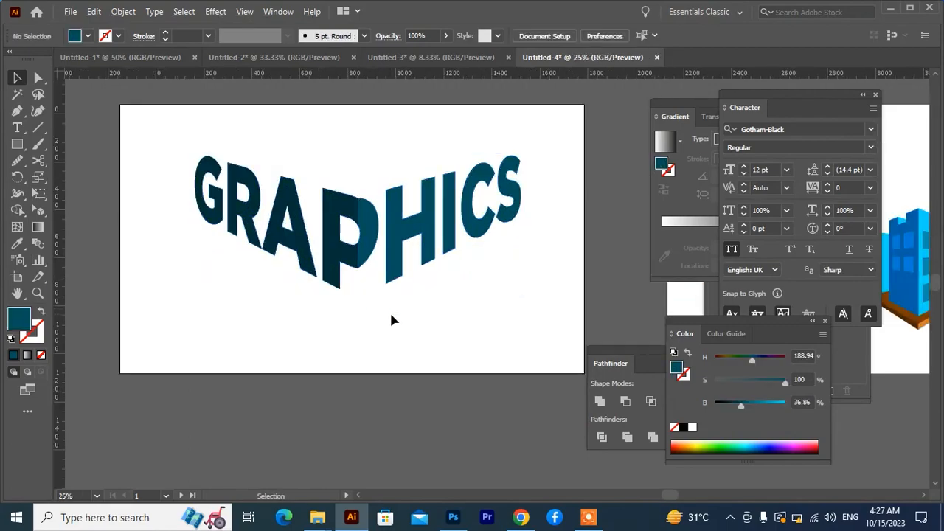